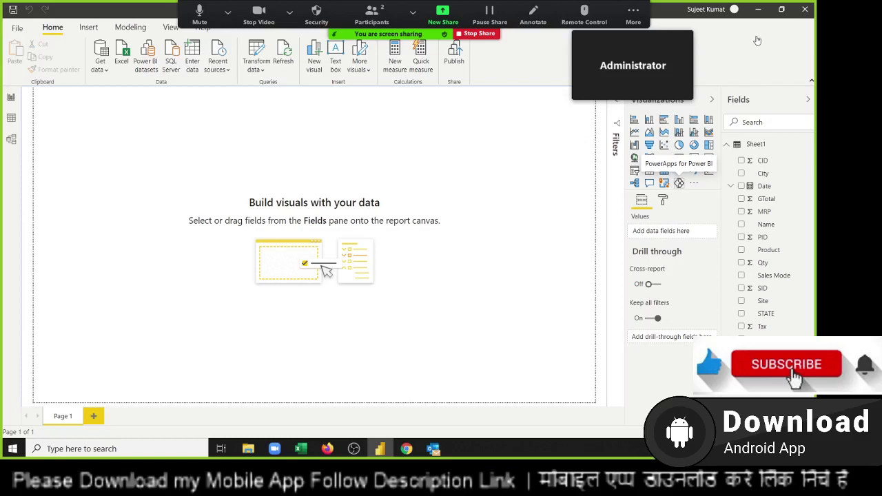
Start browsing for an Excel workbook to import, then cancel the import.
click(290, 11)
click(266, 14)
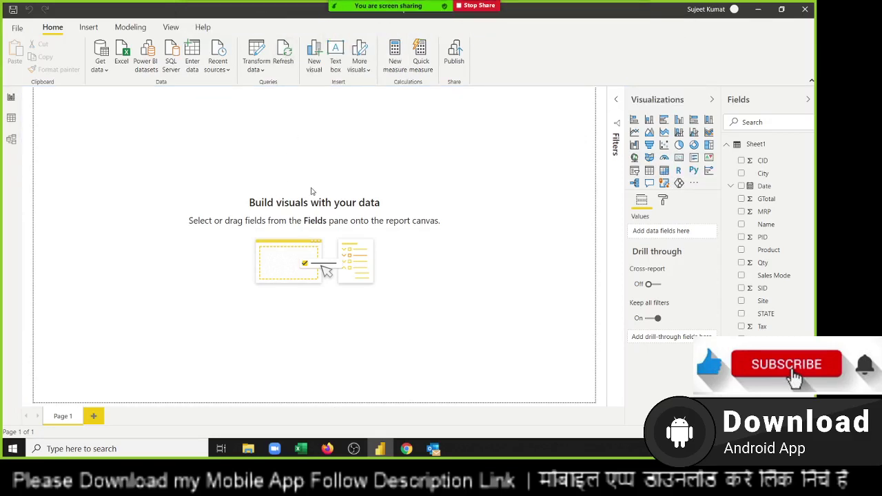
click(117, 59)
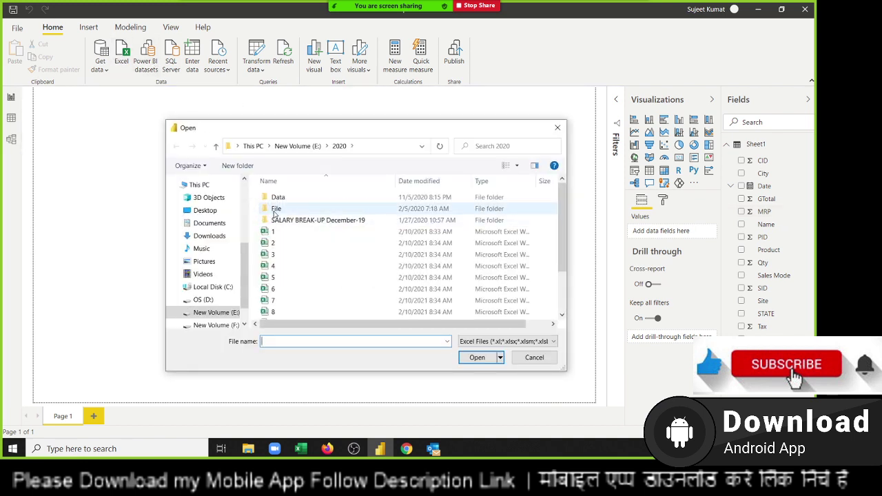
scroll(283, 268, down, 2)
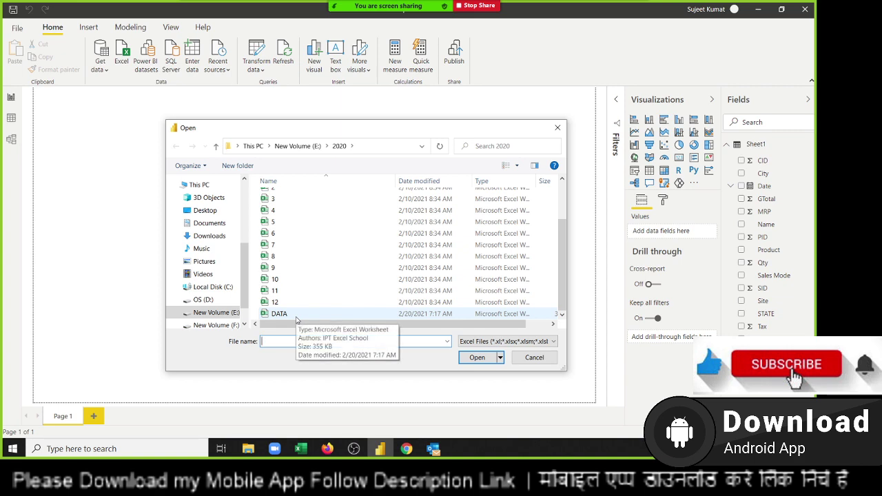
click(534, 357)
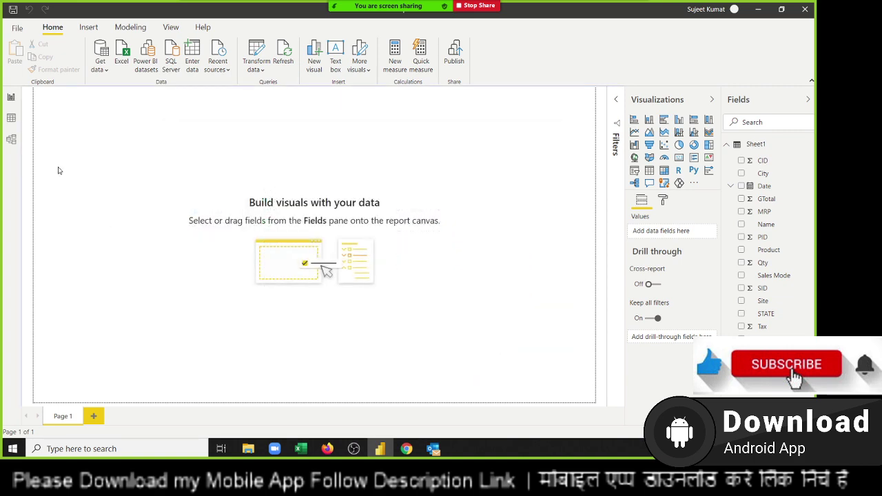
Review the Sheet1 table rows in Data view and the model diagram.
click(14, 100)
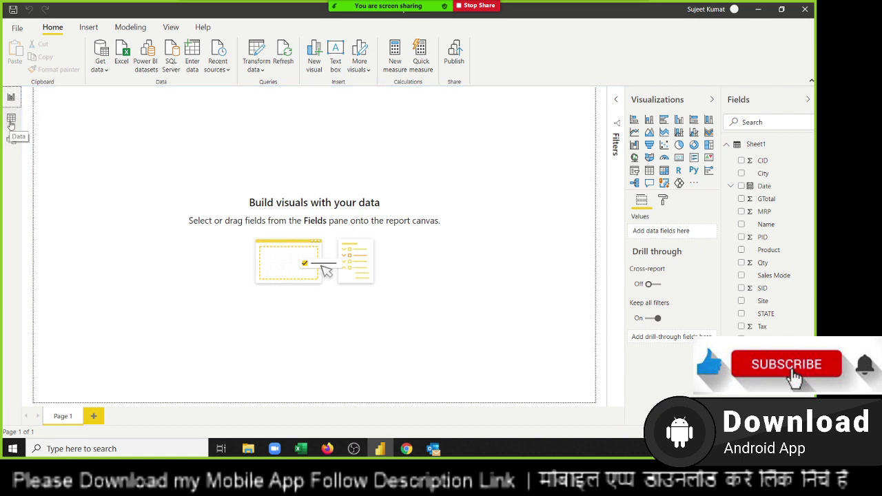
click(11, 120)
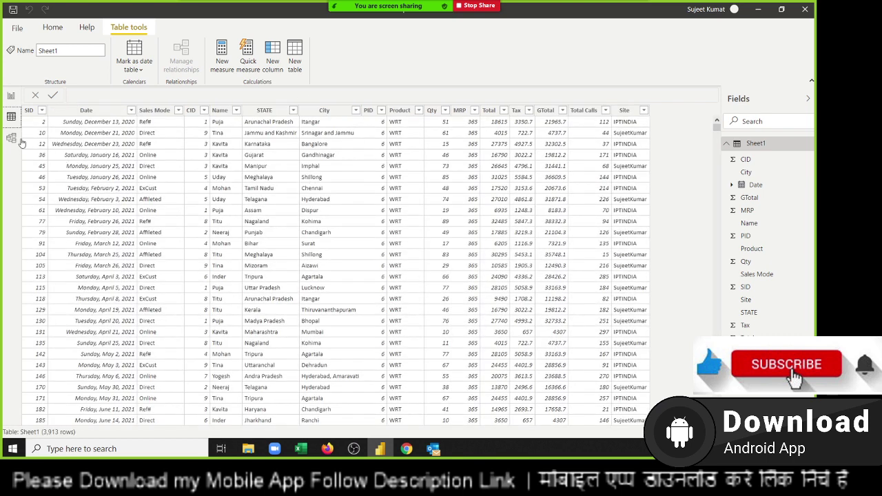
click(12, 139)
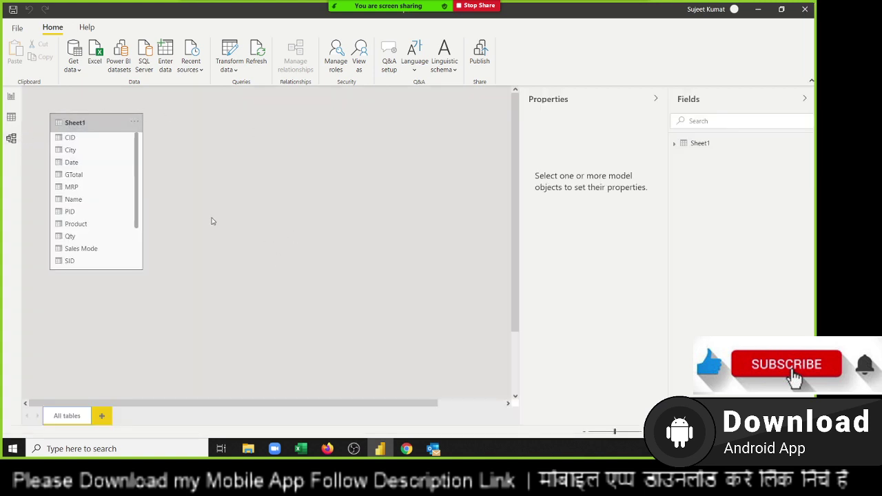
click(12, 97)
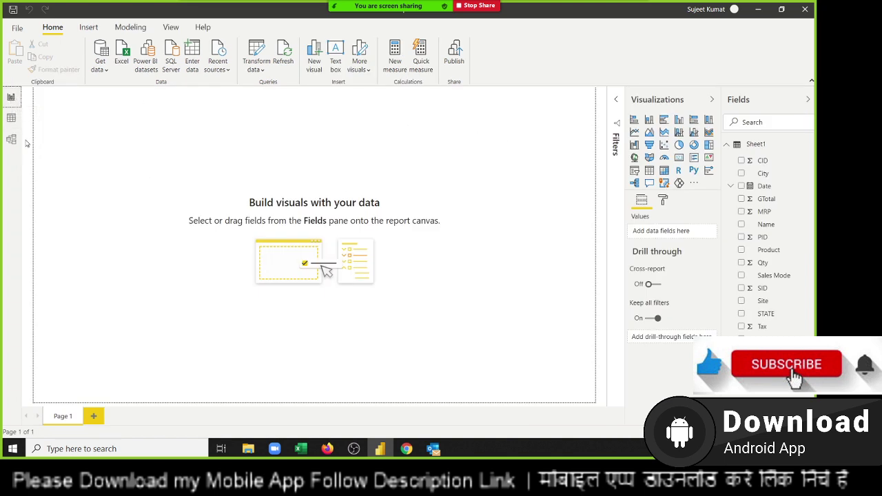
Move the Sheet1 table card right in the model diagram, then return to the report page.
click(11, 118)
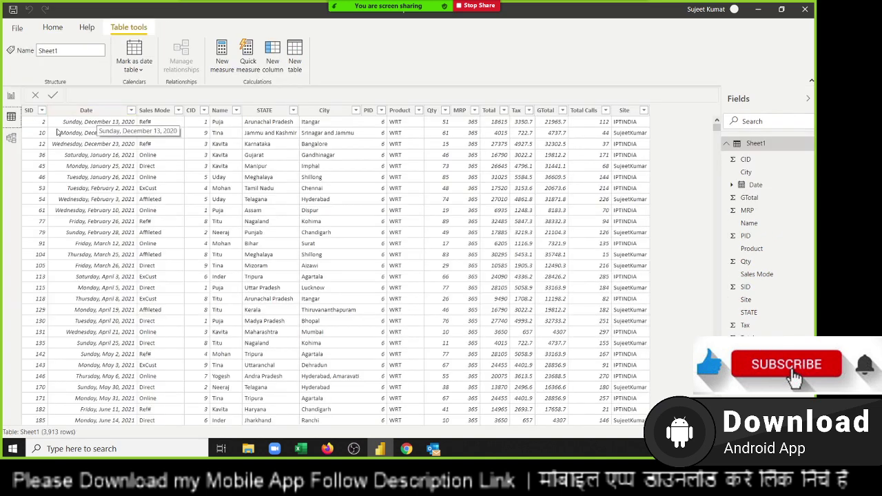
click(11, 139)
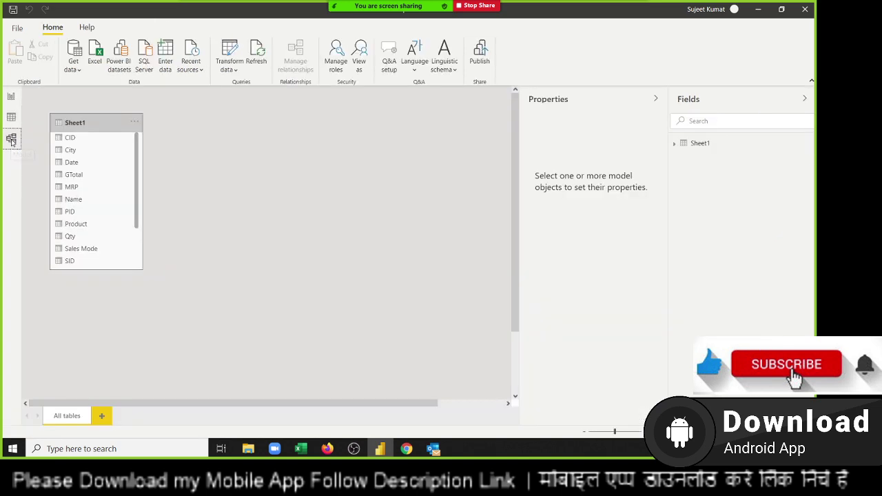
mouse_move(88, 123)
mouse_down()
mouse_move(145, 119)
mouse_move(125, 117)
mouse_up()
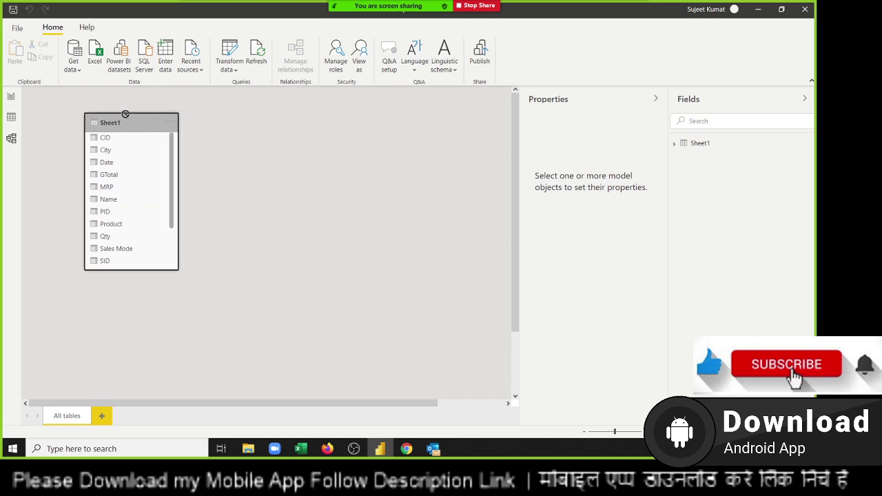
click(11, 97)
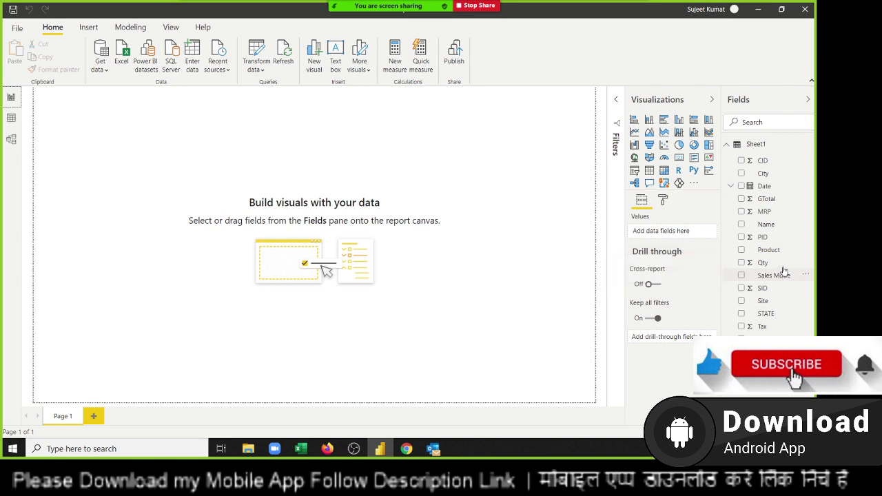
Add an enlarged area chart with Date on the axis and Qty as values.
click(649, 132)
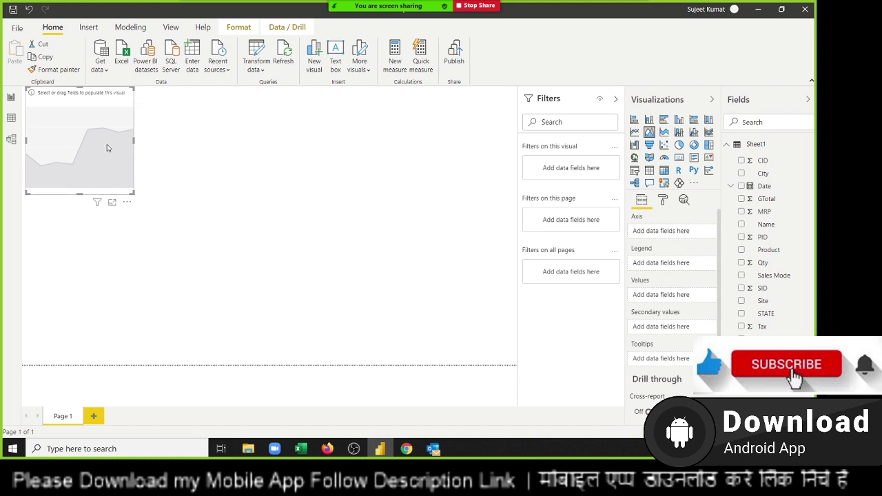
drag(84, 104, 90, 118)
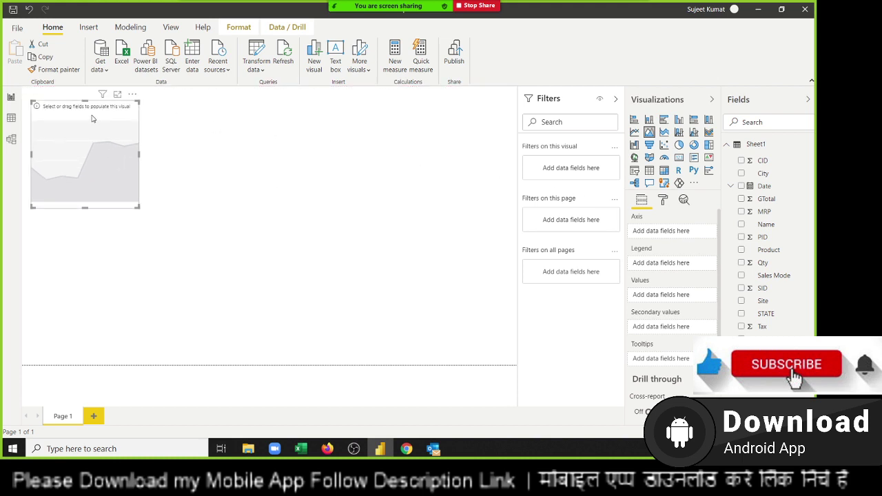
drag(93, 119, 87, 109)
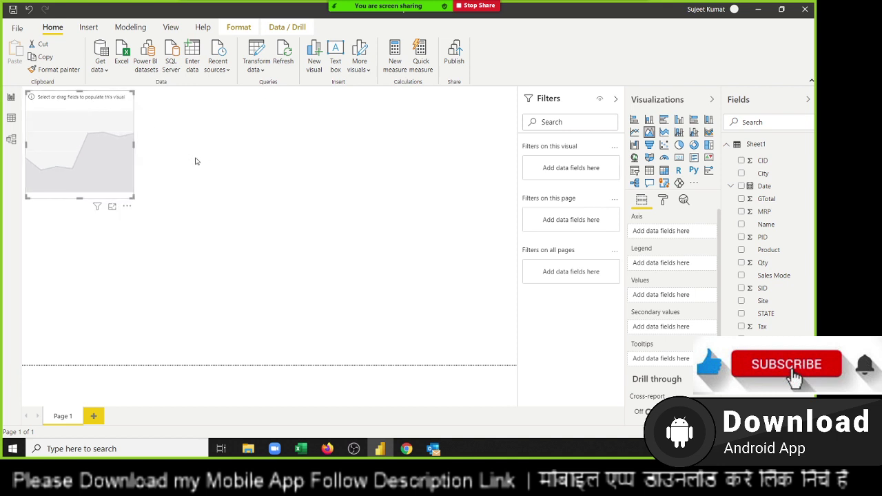
mouse_move(765, 224)
drag(765, 186, 102, 155)
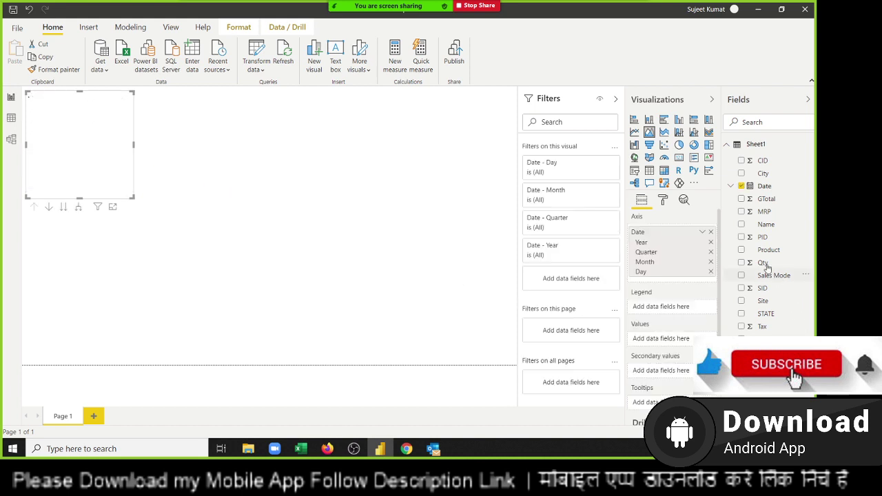
mouse_move(762, 263)
mouse_down()
mouse_move(250, 238)
mouse_move(109, 183)
mouse_up()
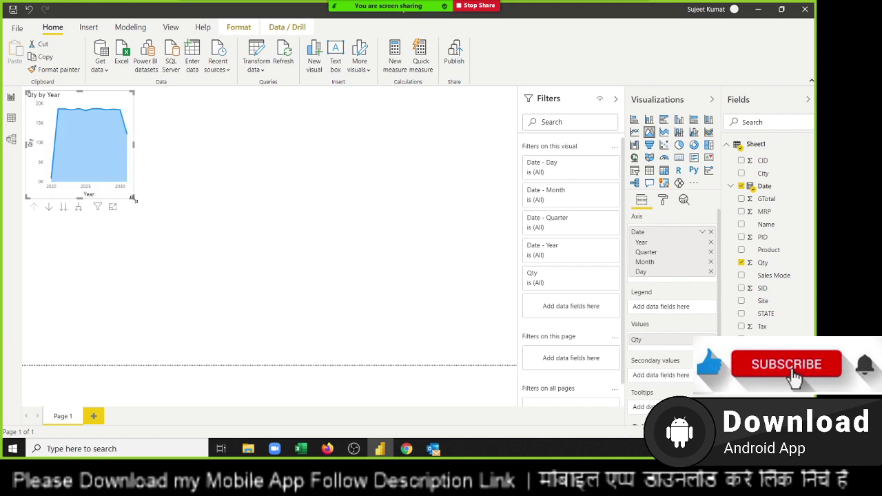
drag(133, 199, 205, 206)
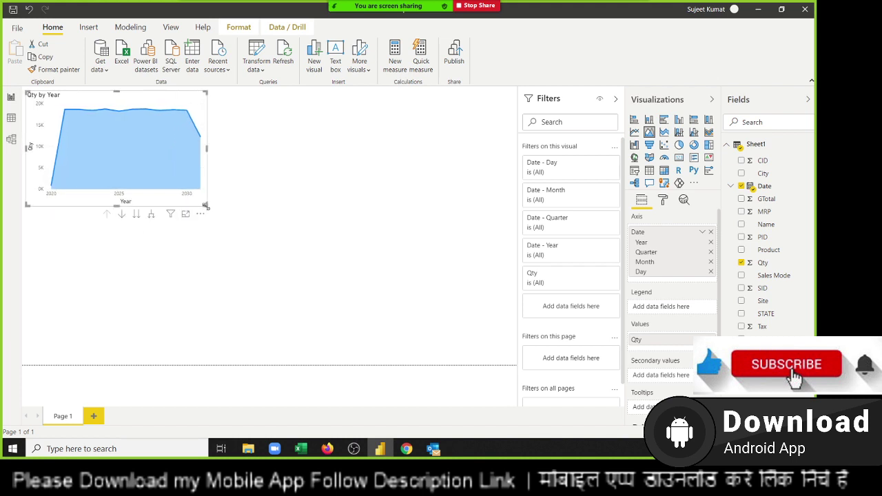
drag(153, 98, 156, 92)
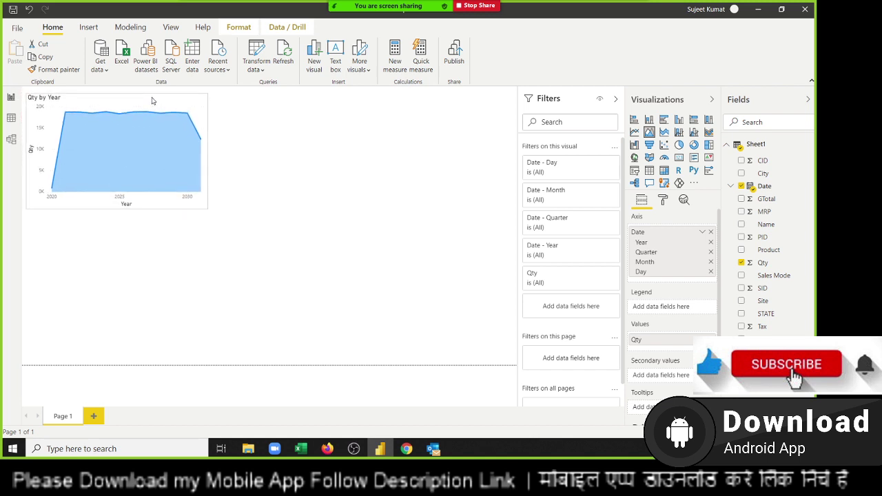
Turn on data labels for the Qty by Year chart.
click(272, 214)
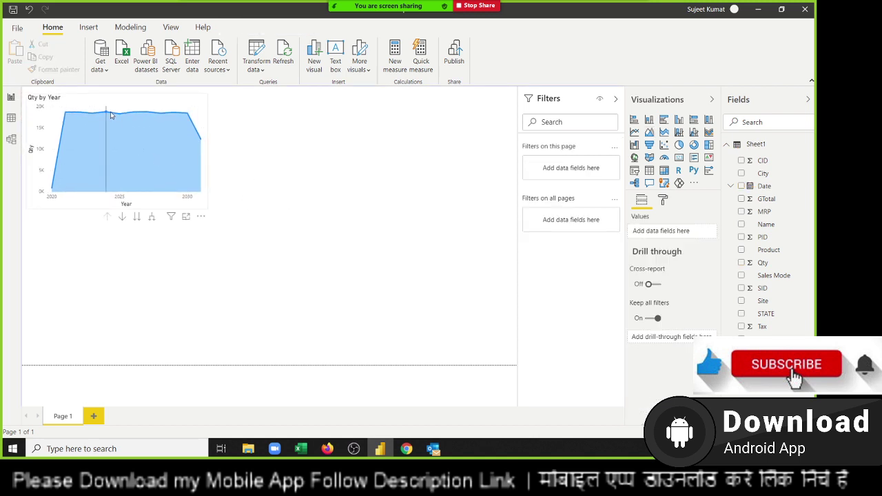
click(200, 213)
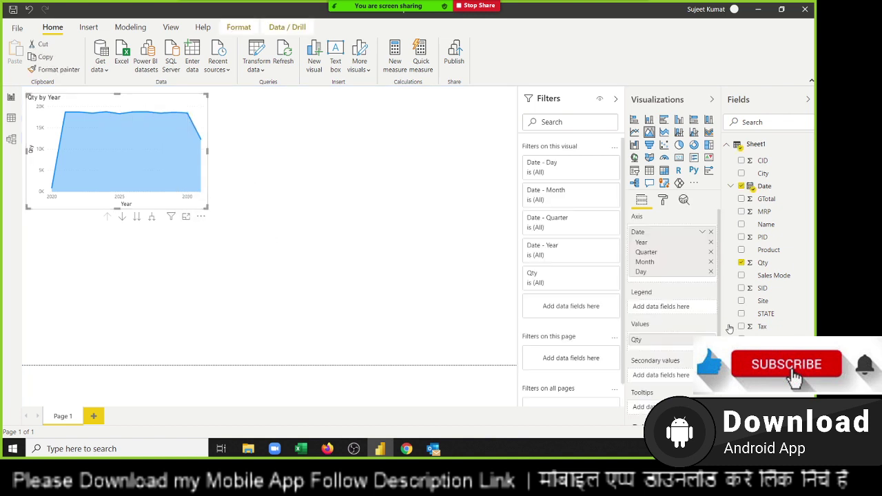
click(663, 201)
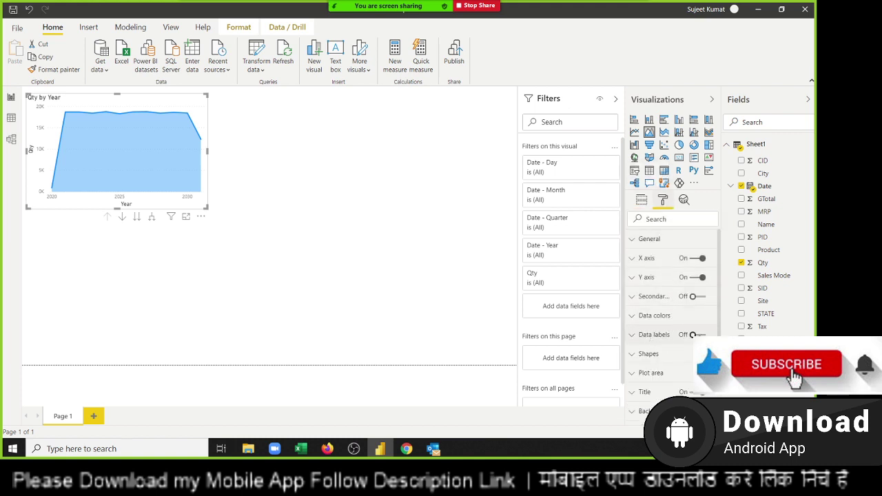
click(692, 335)
click(632, 335)
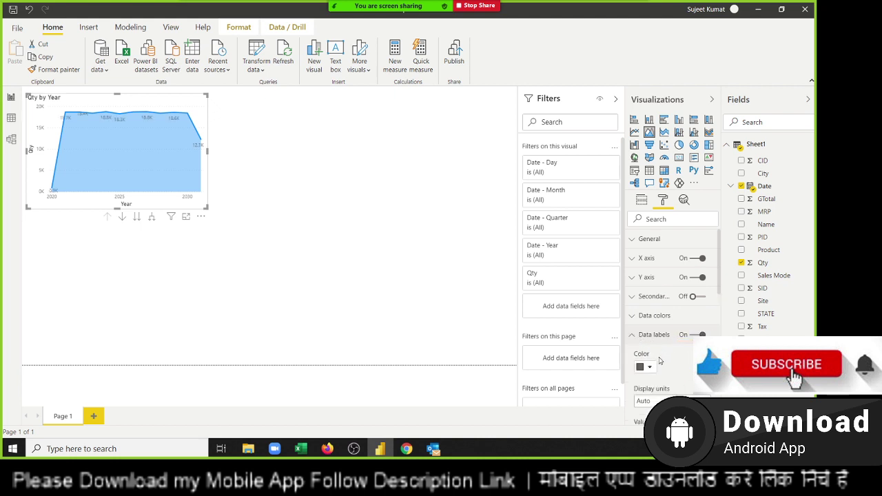
click(240, 287)
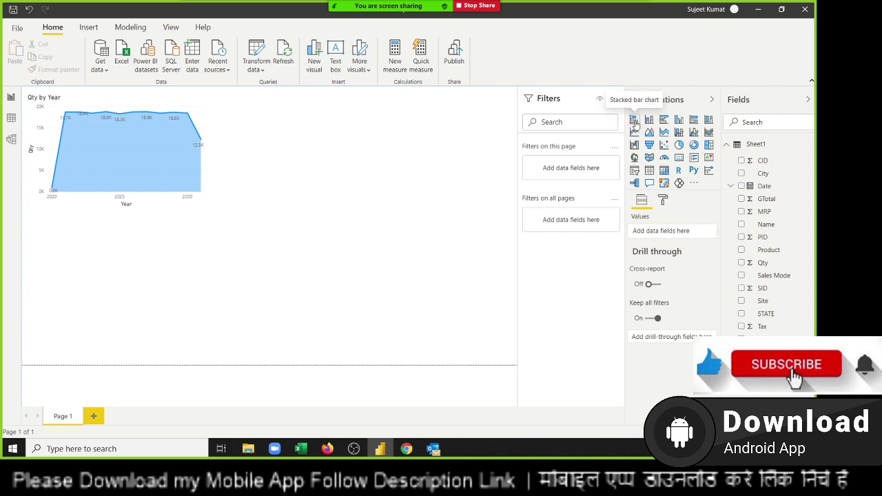
Add a narrowed stacked bar chart of Qty by Name beside the area chart.
click(634, 121)
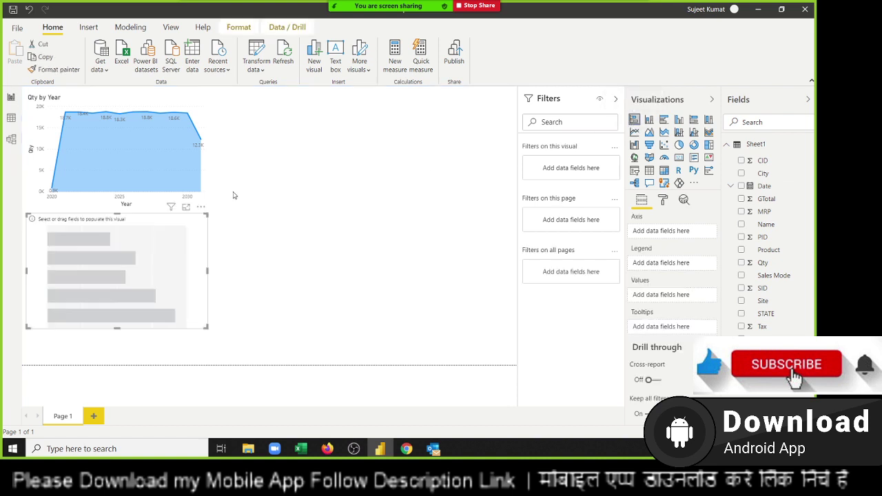
drag(32, 230, 216, 107)
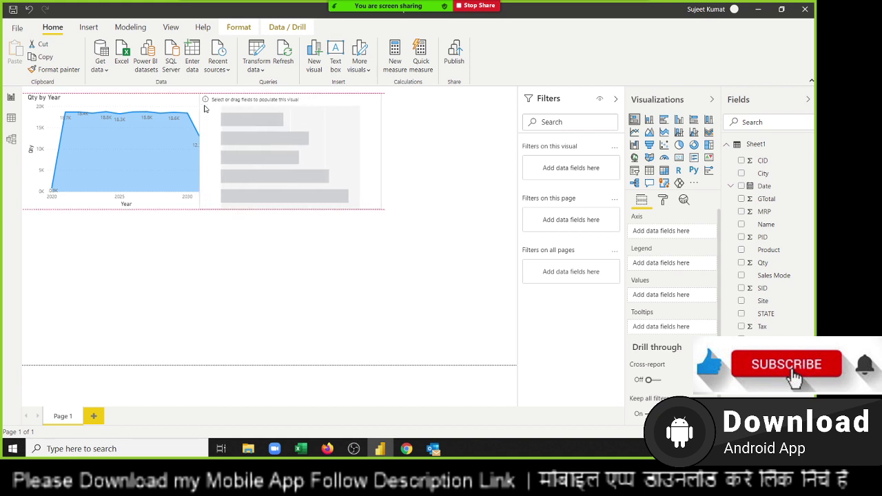
drag(217, 108, 206, 112)
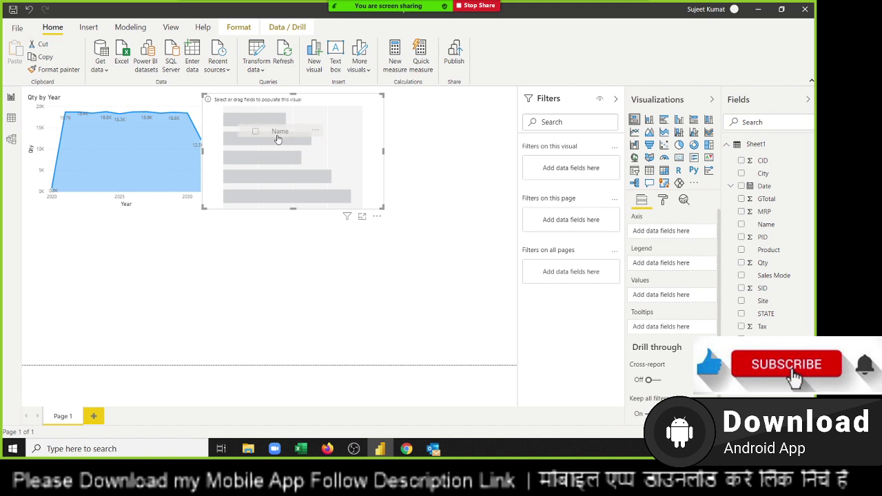
drag(711, 221, 278, 139)
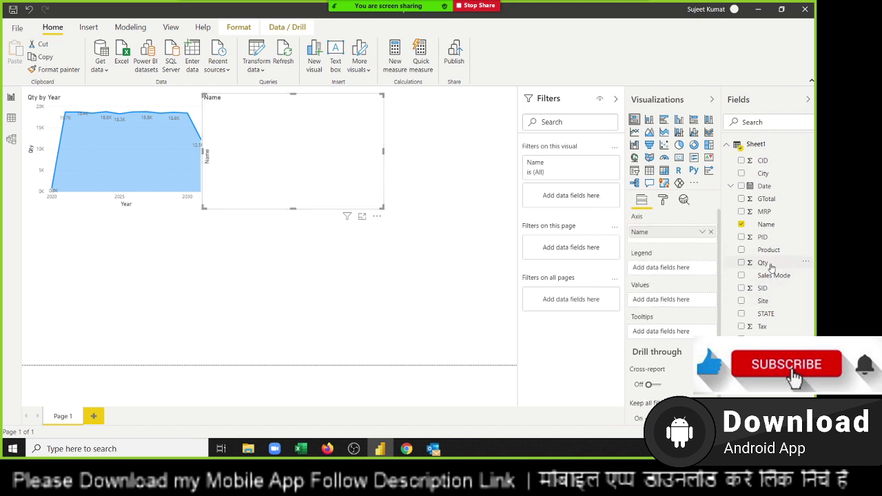
drag(771, 267, 241, 132)
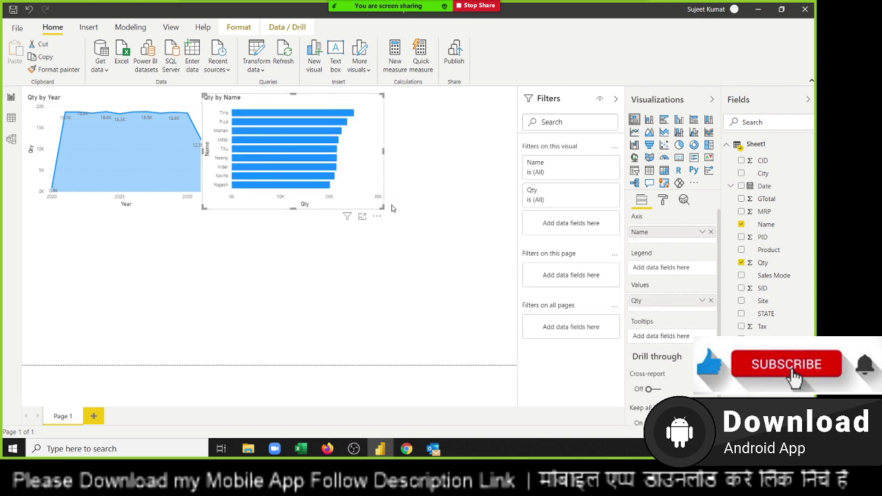
drag(381, 207, 377, 211)
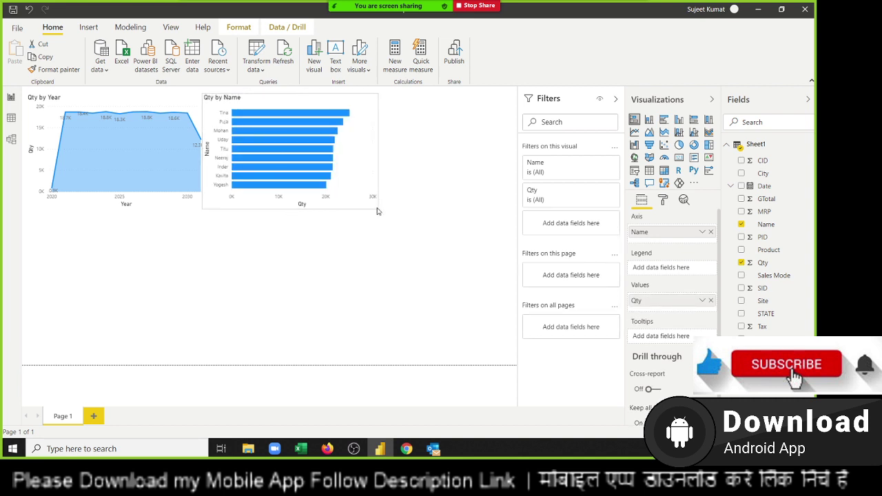
click(345, 252)
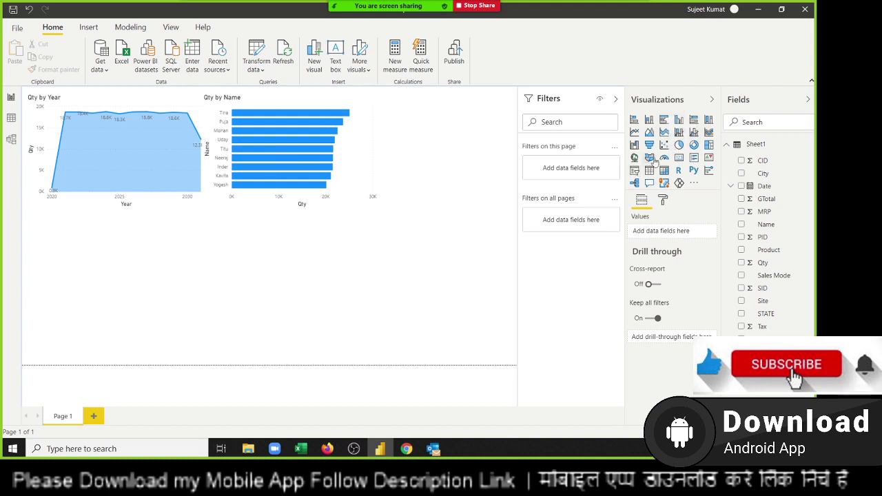
Place a clustered column chart with Product on the axis and Qty as values beside Qty by Name.
click(679, 119)
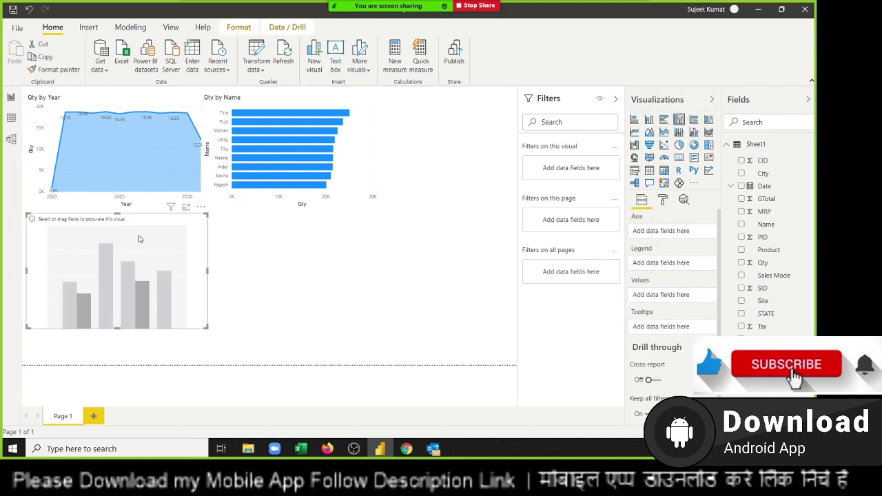
mouse_move(139, 239)
mouse_down()
mouse_move(447, 163)
mouse_move(488, 112)
mouse_up()
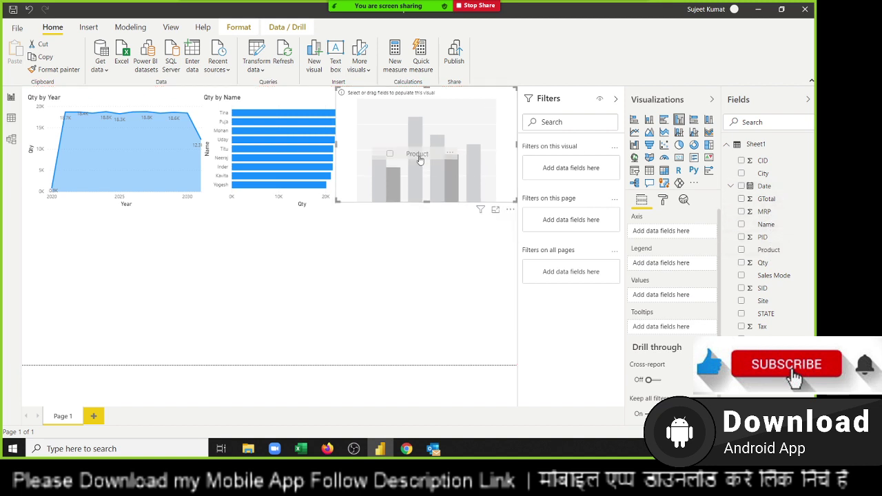
drag(653, 233, 653, 233)
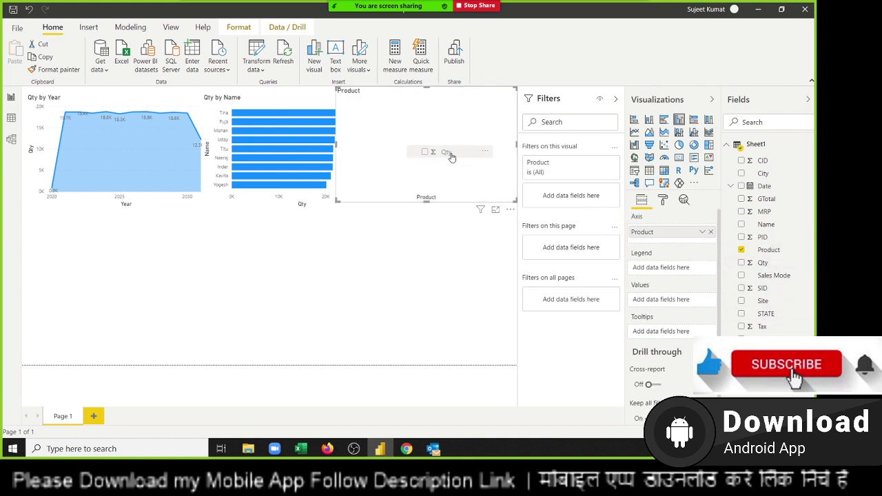
drag(560, 192, 445, 155)
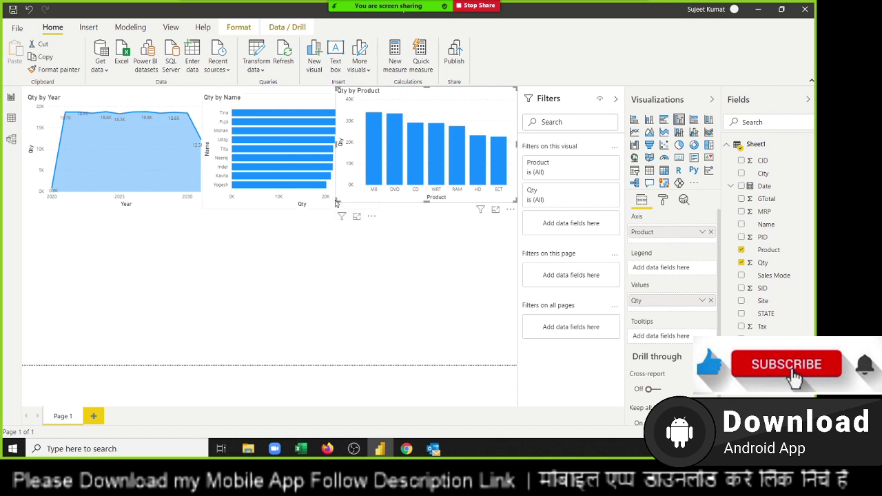
drag(342, 203, 384, 212)
click(238, 253)
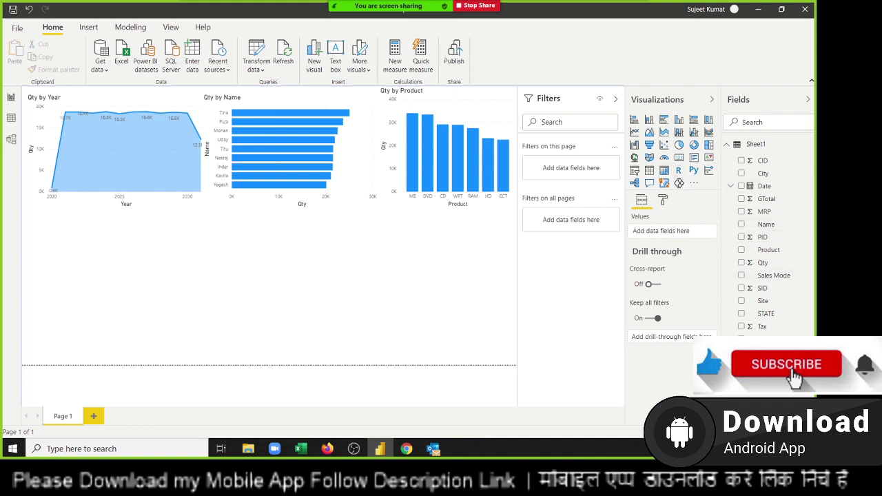
Define the measure Total_Sales = SUM(Sheet1[Qty]) and add an empty card visual.
click(130, 26)
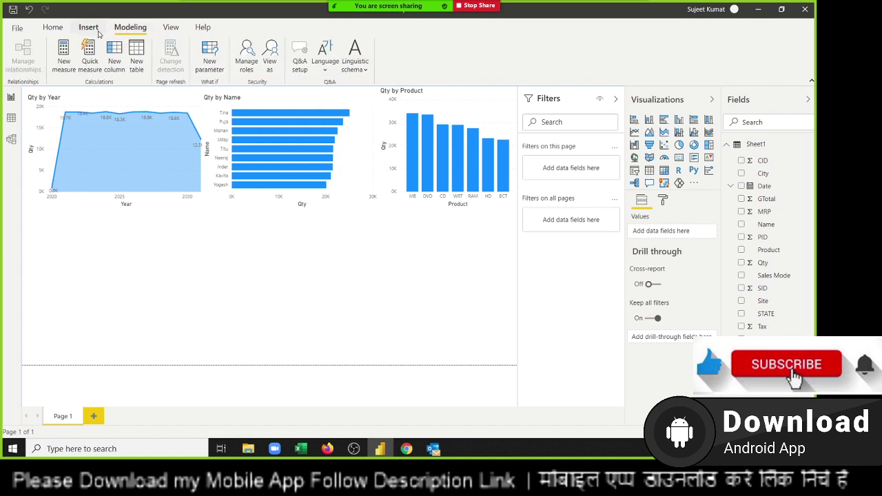
click(96, 28)
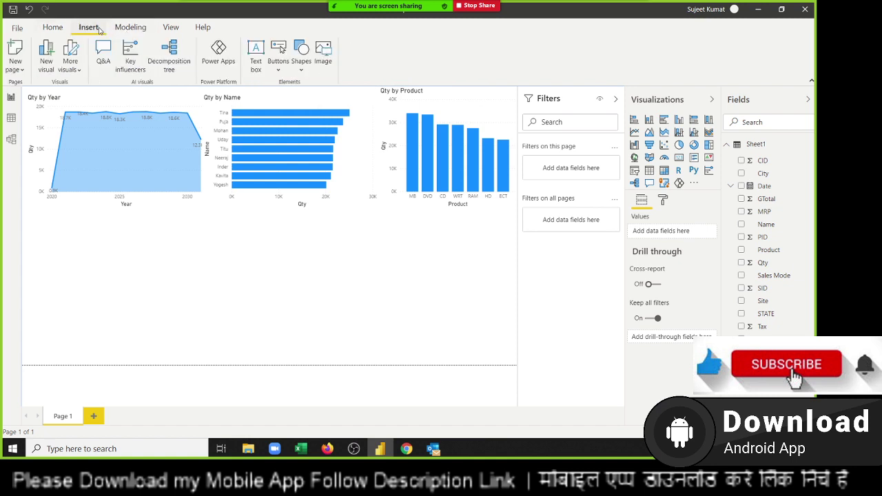
click(52, 27)
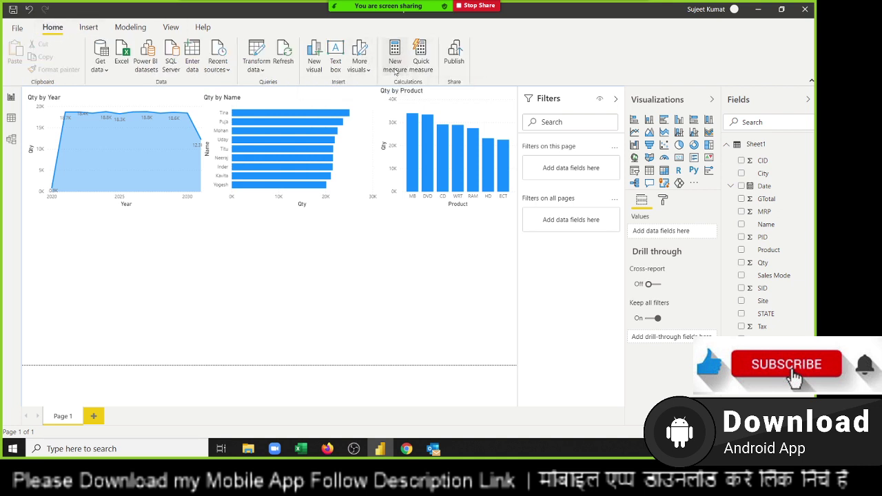
click(396, 76)
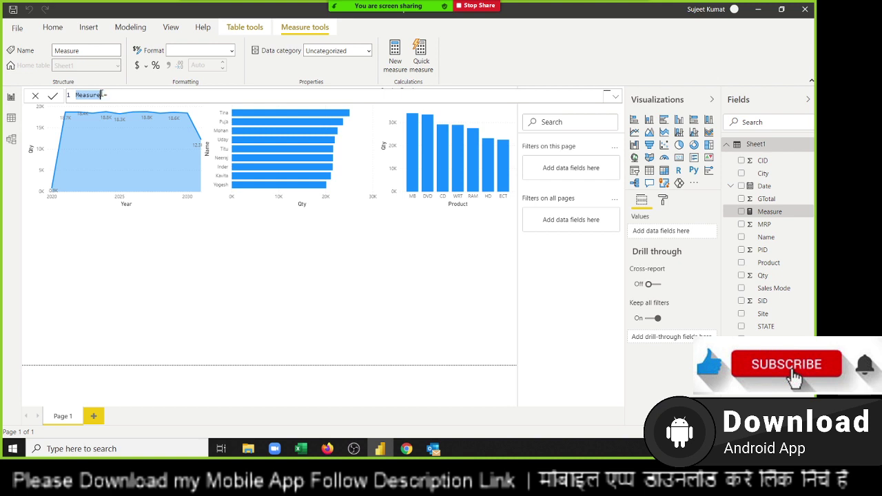
text(Tot)
text(sum)
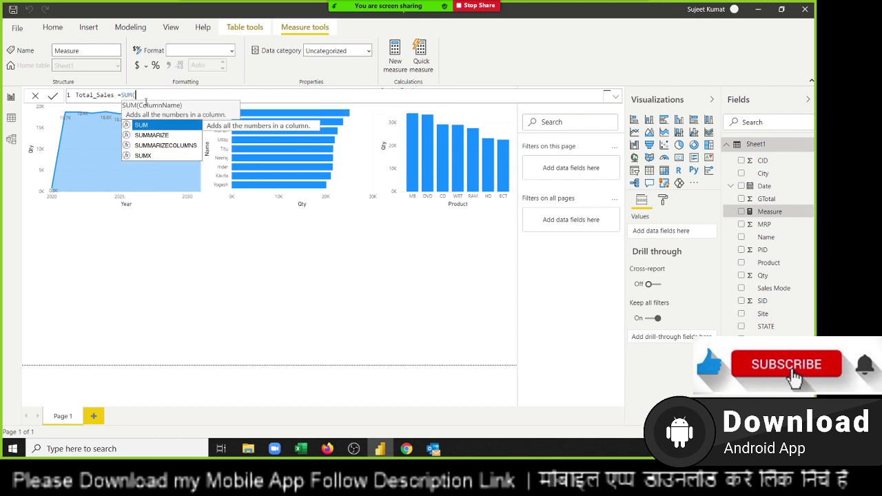
key(Down)
key(Down)
key(Down)
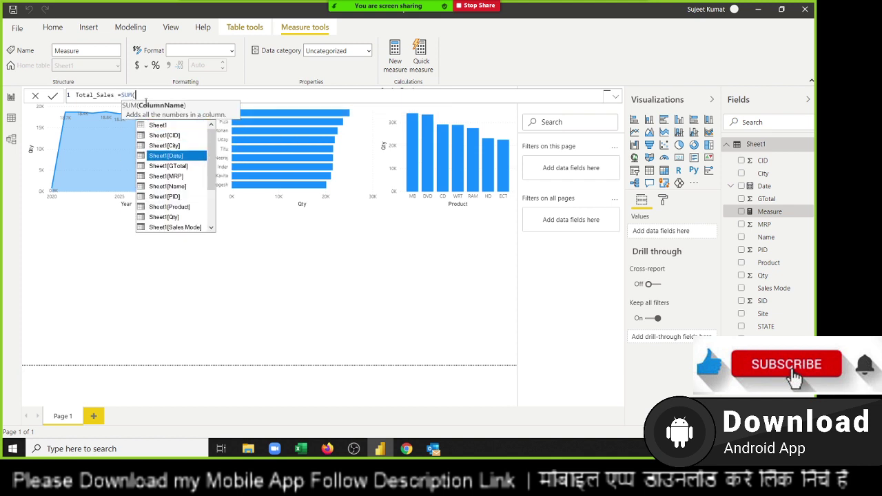
key(Down)
key(Down)
key(Down)
key(Down)
key(Down)
key(Tab)
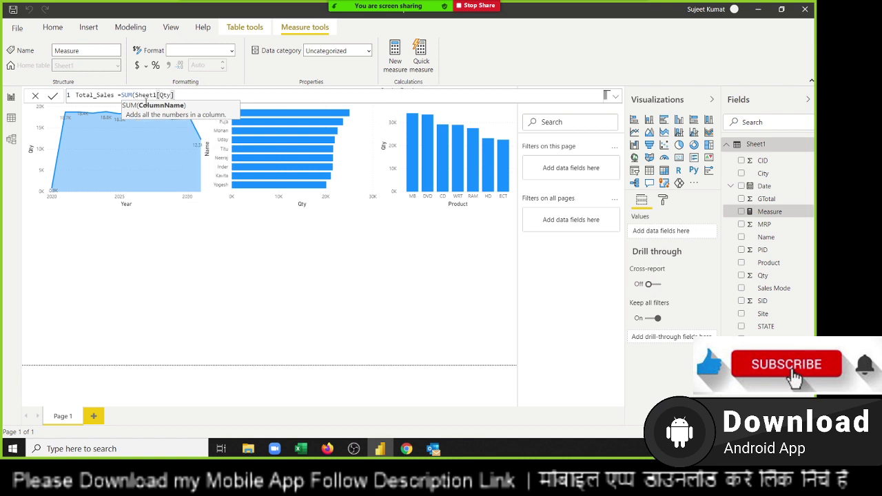
text())
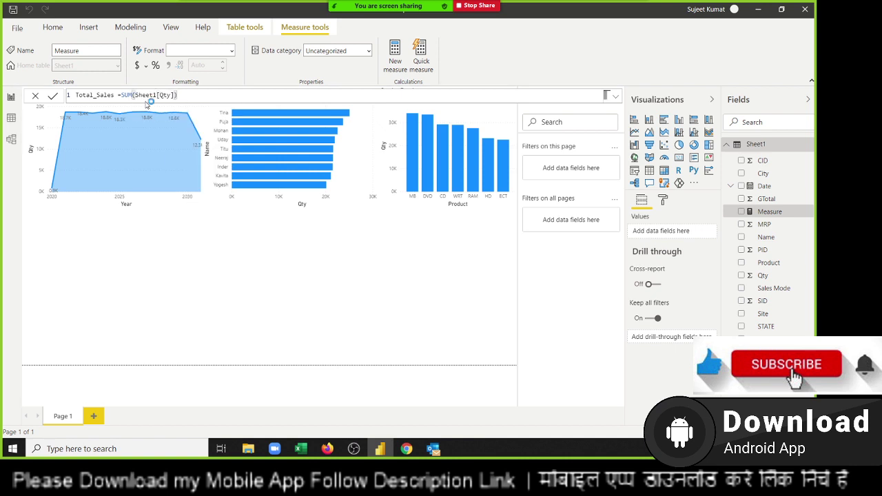
key(Return)
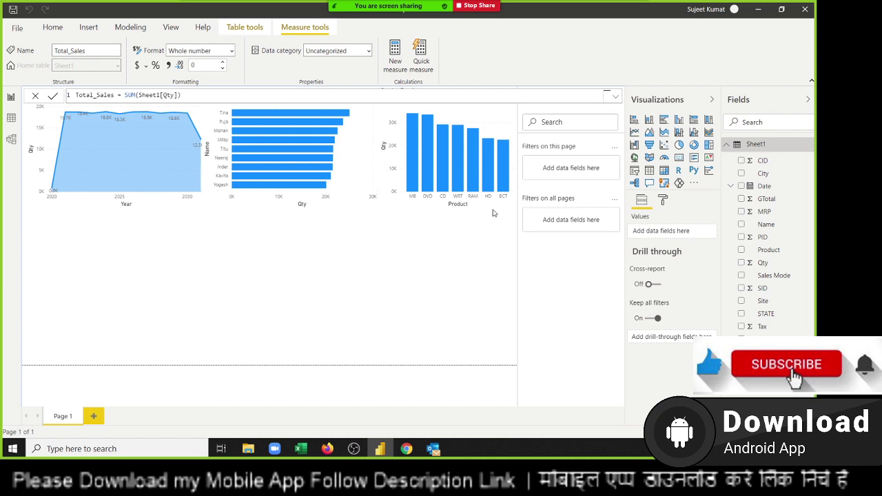
click(679, 158)
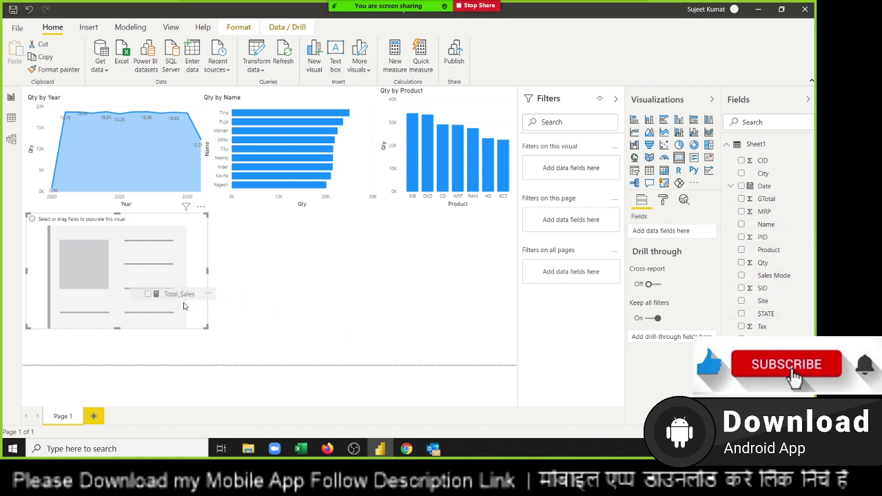
Drop Total_Sales into the empty card so it displays 199K.
mouse_move(620, 366)
mouse_down()
mouse_move(204, 325)
mouse_move(183, 297)
mouse_move(204, 300)
mouse_move(205, 256)
mouse_up()
click(177, 288)
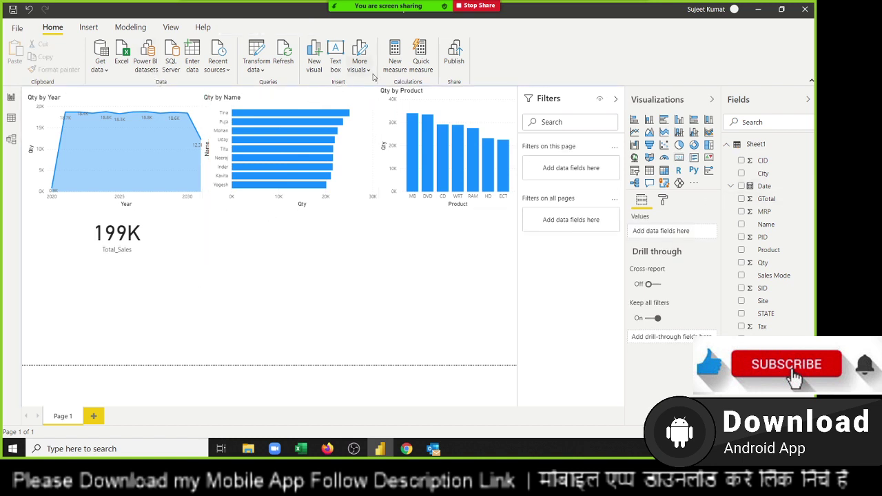
Define the measure Total_Rev = SUM(Sheet1[GTotal]) and add another empty card visual.
click(394, 69)
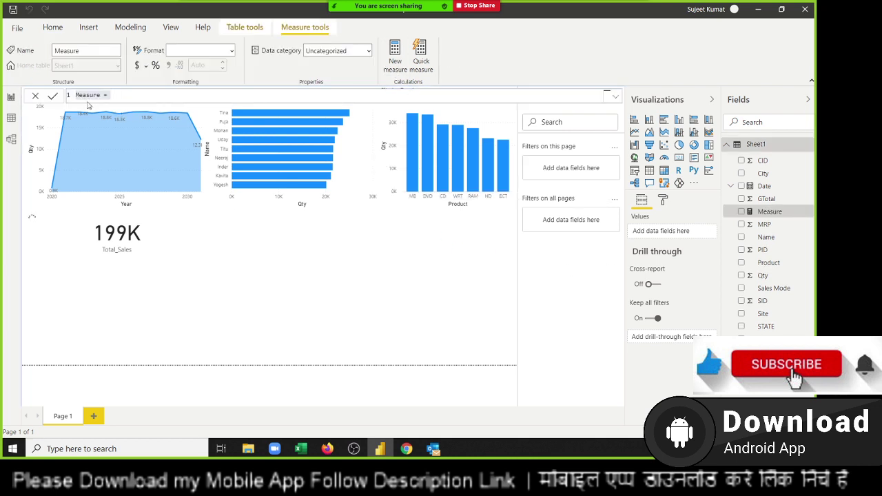
double_click(88, 94)
text(Tot)
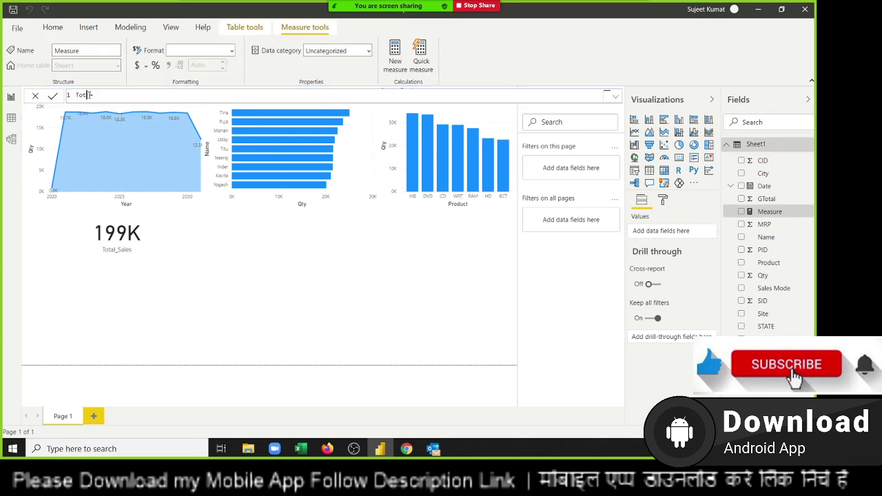
text(al_Rev = )
text(sum)
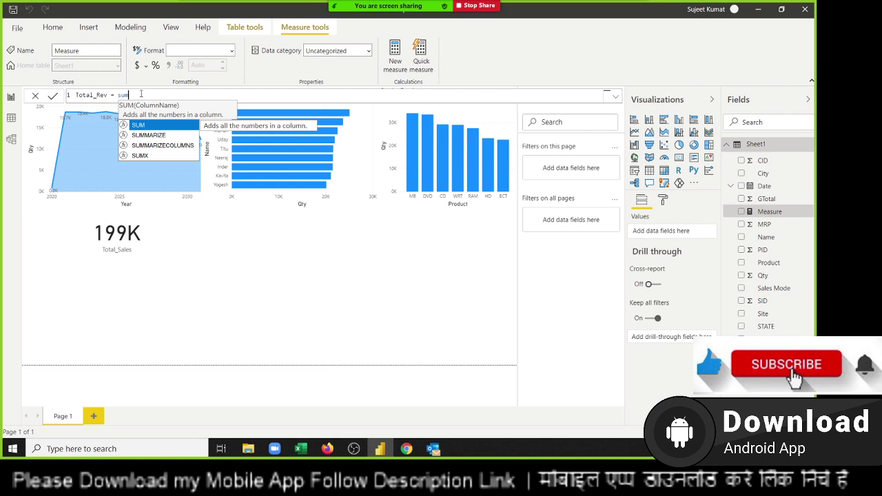
key(Tab)
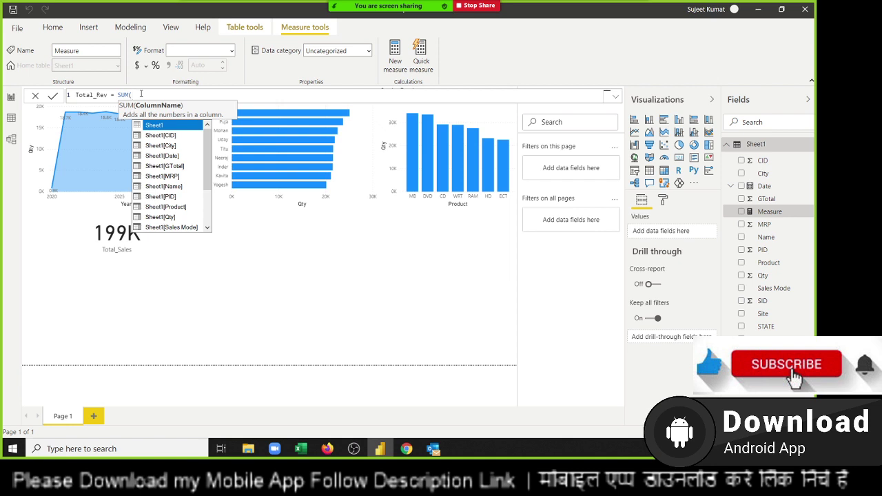
text(to)
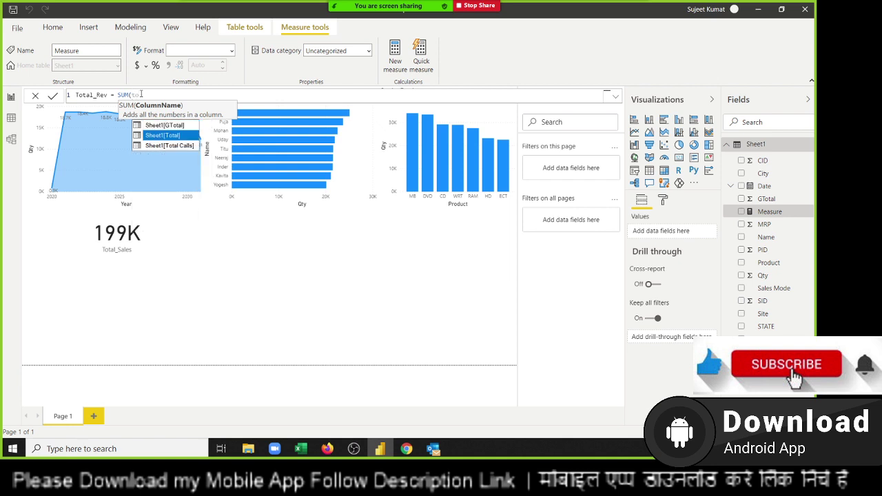
key(BackSpace)
key(BackSpace)
text(g)
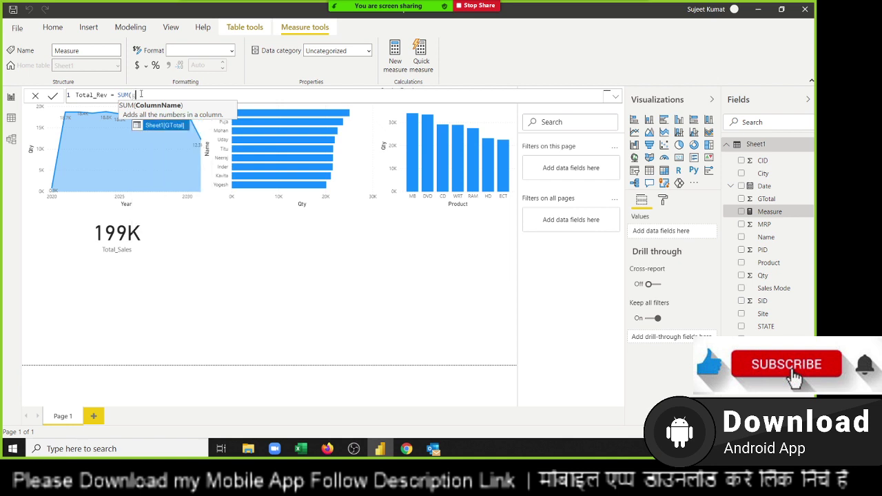
key(Tab)
text())
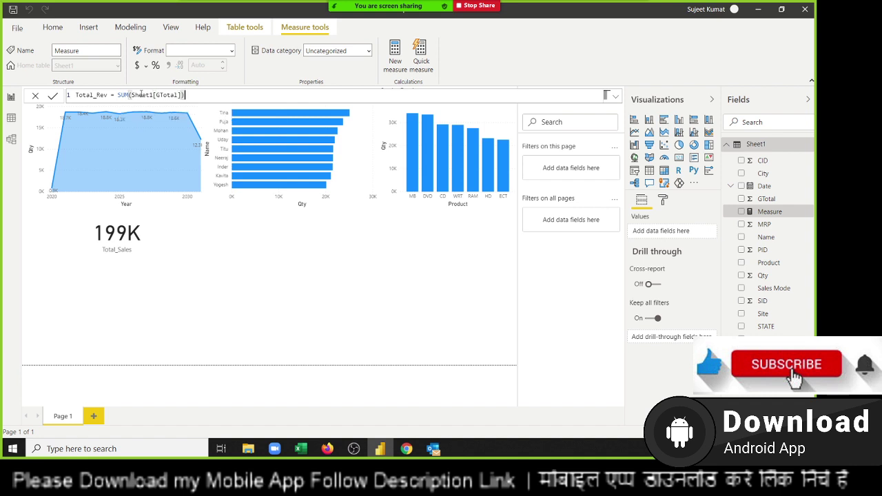
key(Return)
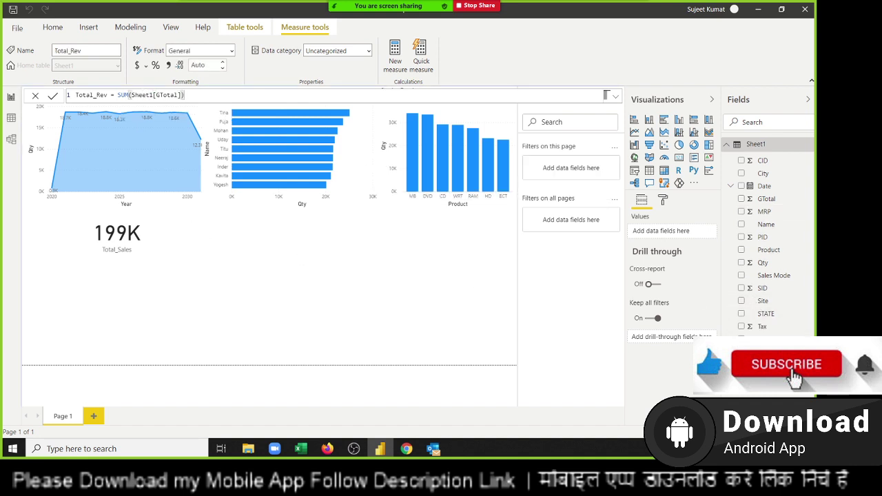
click(679, 157)
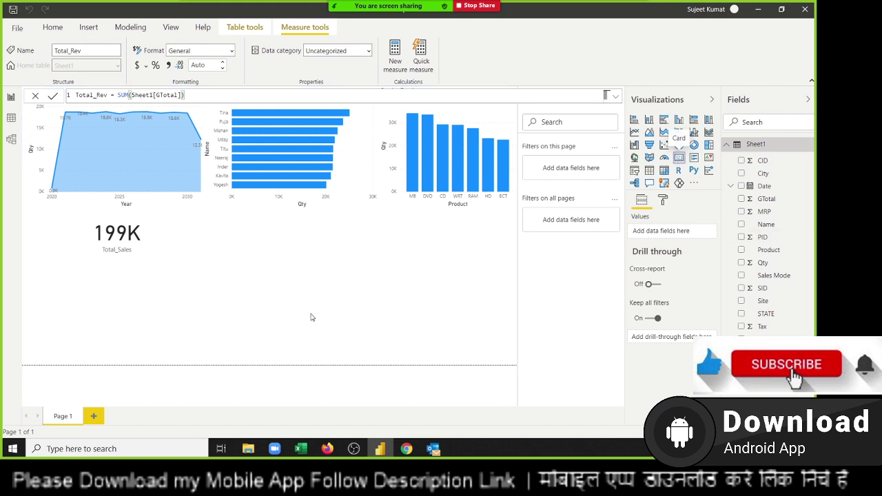
Place the new card beside the 199K card showing Total_Rev (335.14M), narrowed.
mouse_move(99, 317)
mouse_down()
mouse_move(287, 236)
mouse_move(262, 234)
mouse_up()
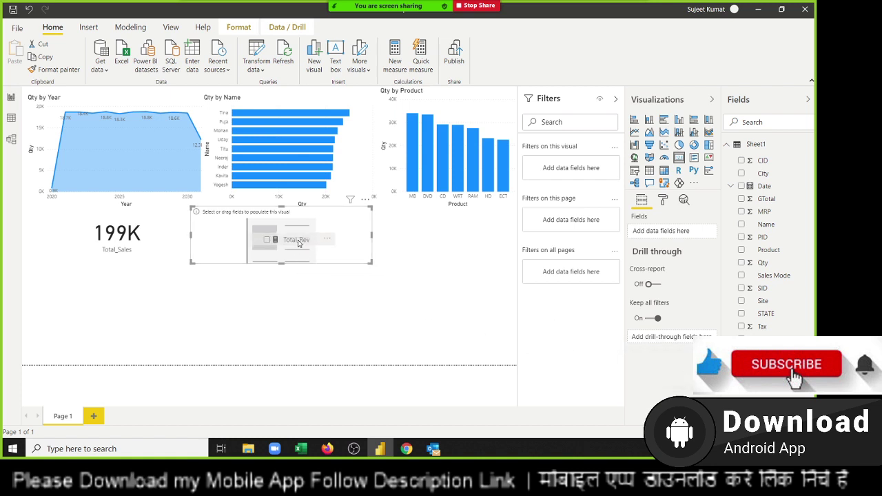
drag(765, 339, 283, 245)
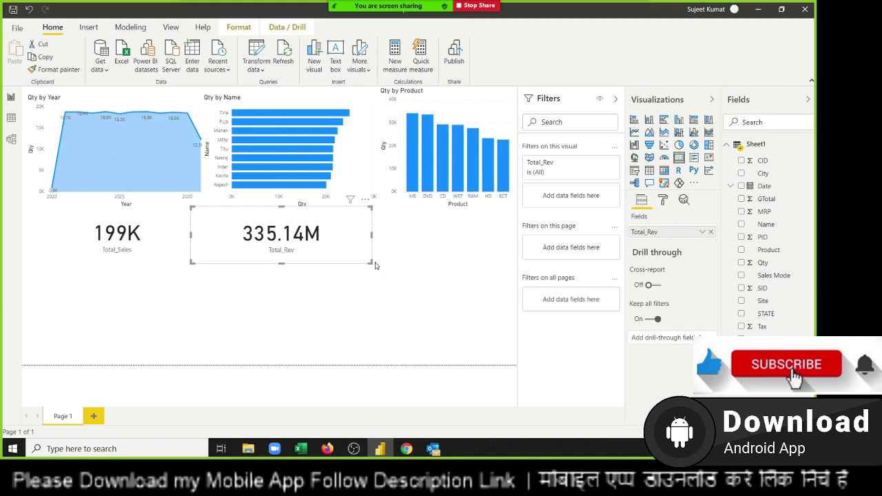
drag(370, 262, 337, 268)
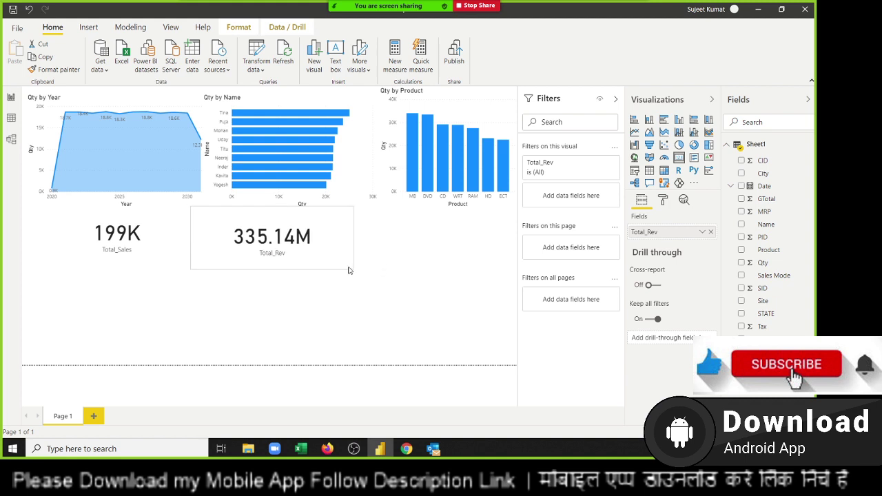
click(341, 285)
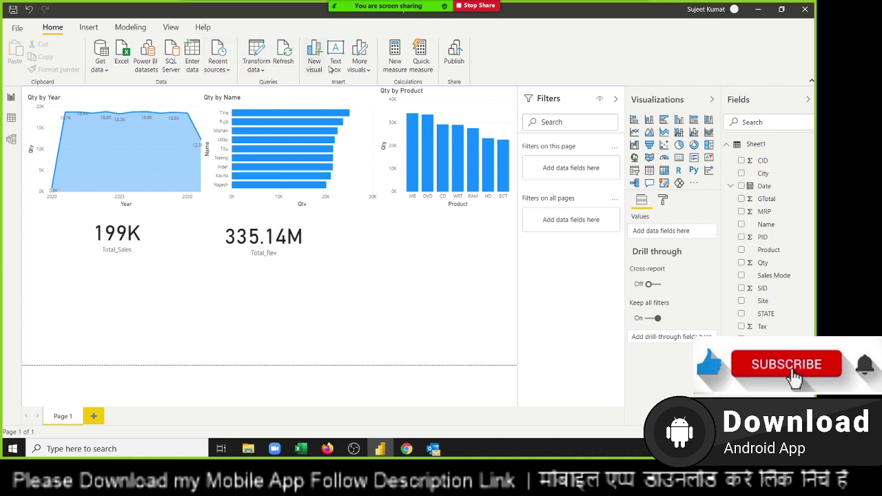
Define the measure Total_Calls = SUM(Sheet1[Total Calls]).
click(396, 65)
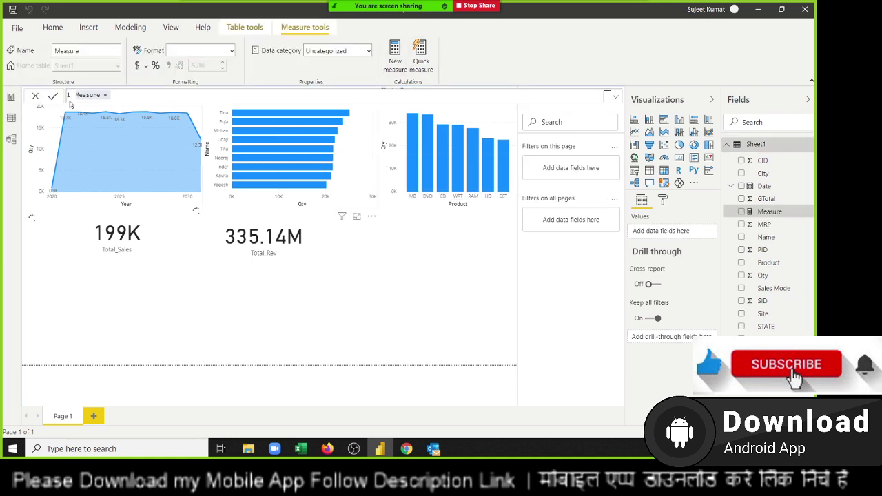
double_click(87, 97)
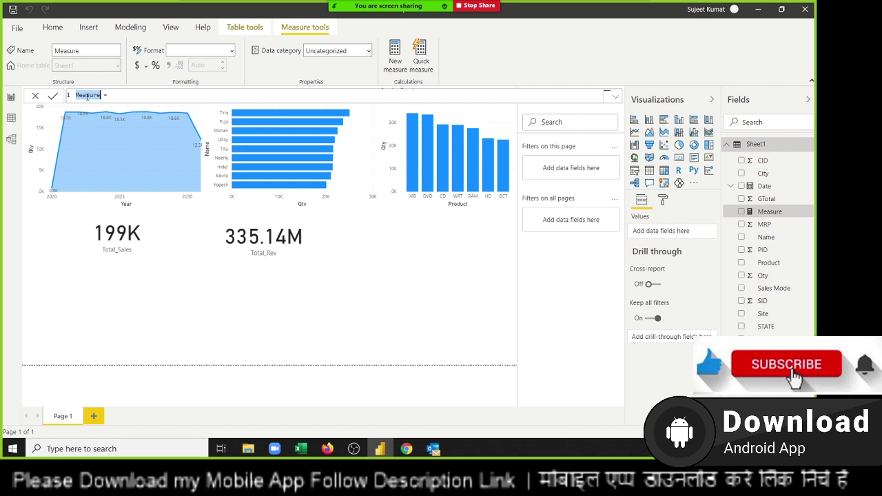
text(Total)
text(sum)
key(Tab)
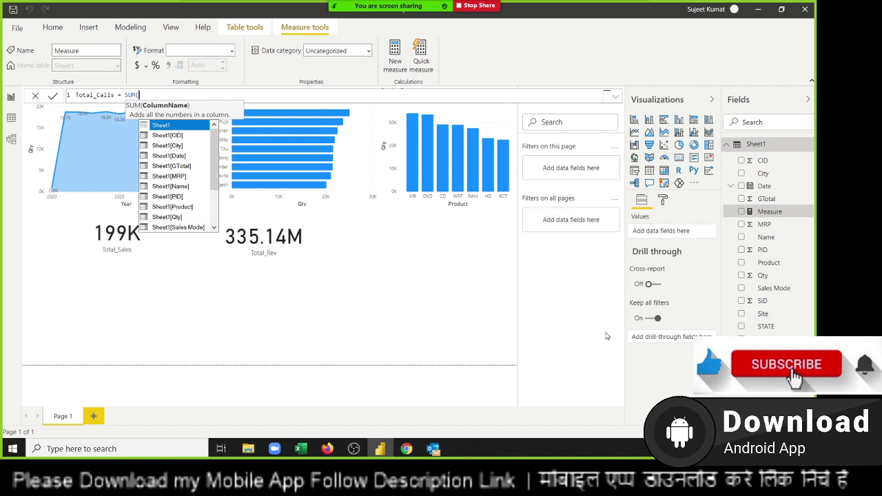
key(Escape)
text(to)
key(Tab)
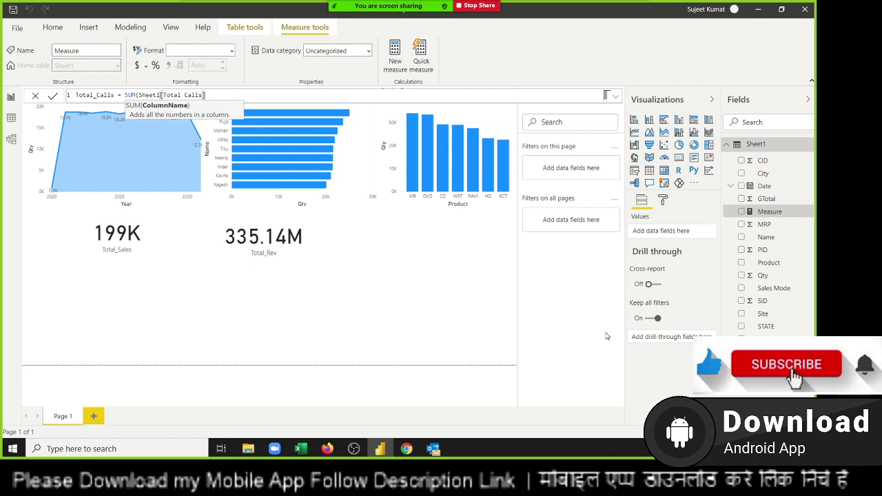
text())
key(Return)
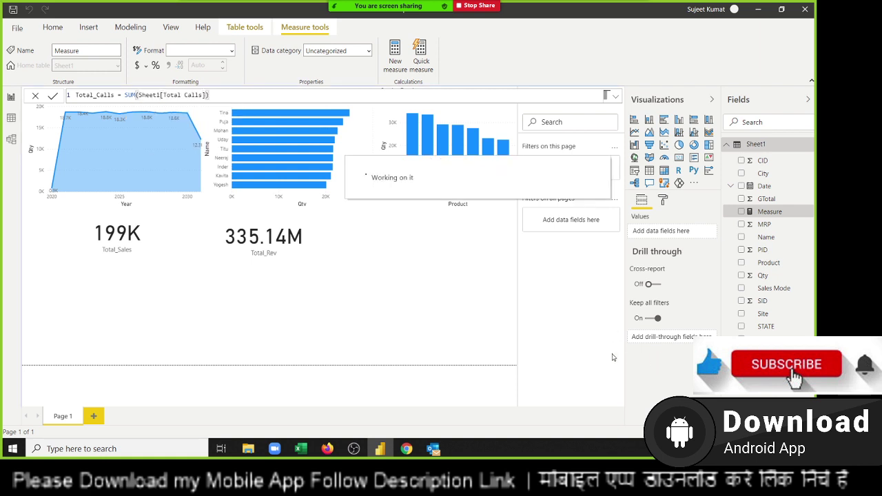
Add a card showing Total_Calls (595K) to the right of the Total_Rev card.
click(679, 158)
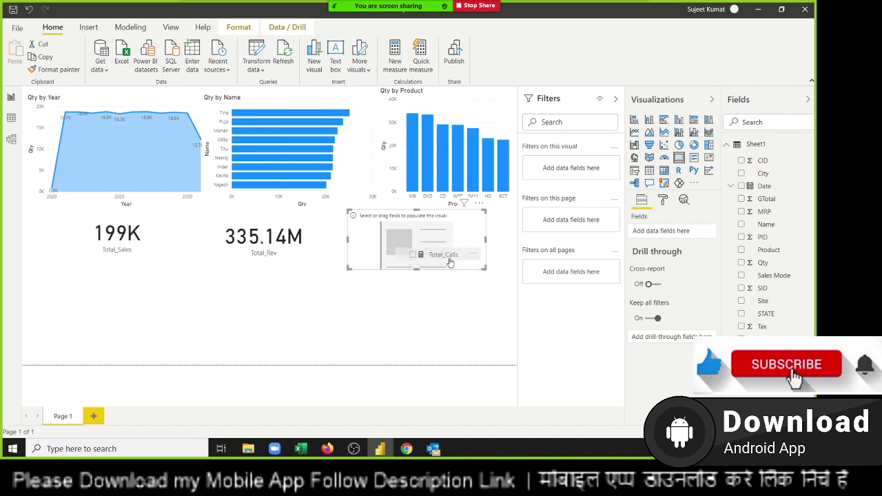
drag(765, 339, 447, 259)
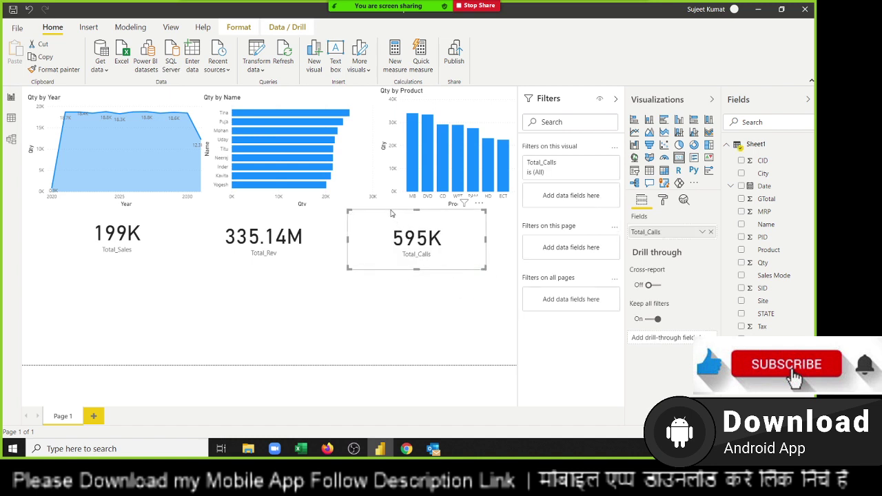
drag(390, 213, 414, 214)
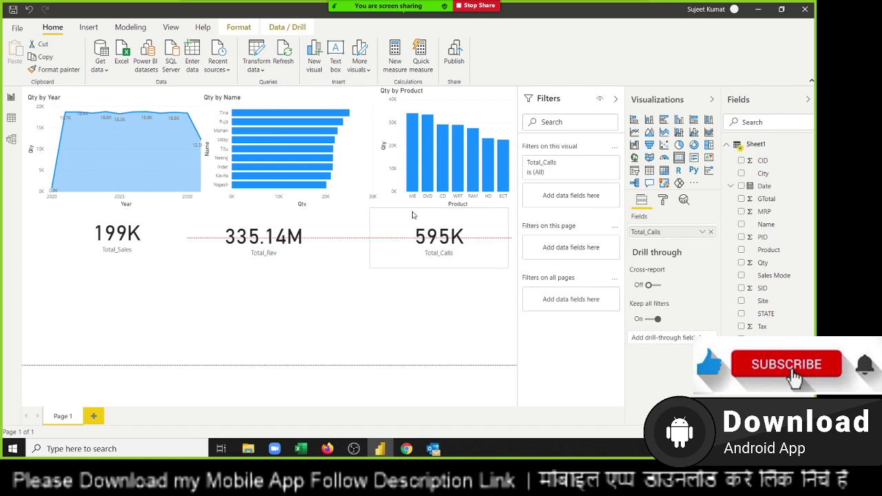
click(228, 321)
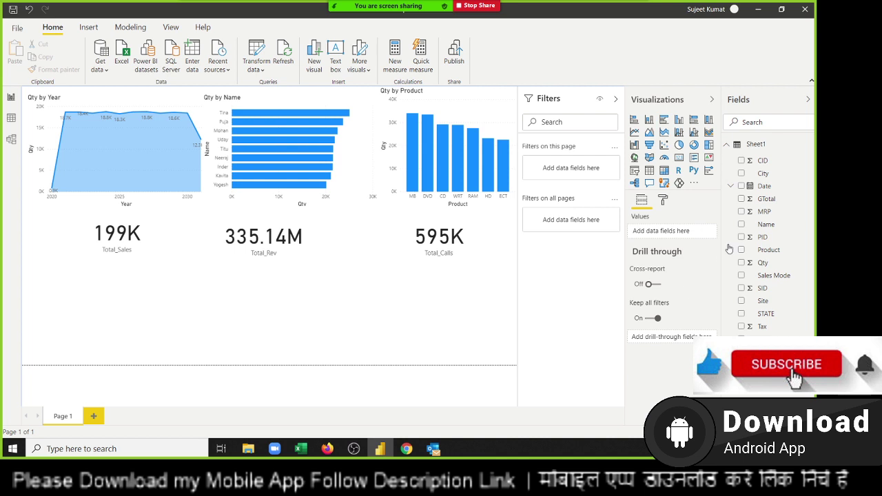
Add an enlarged donut chart with Sales Mode as legend and Qty as values.
click(694, 145)
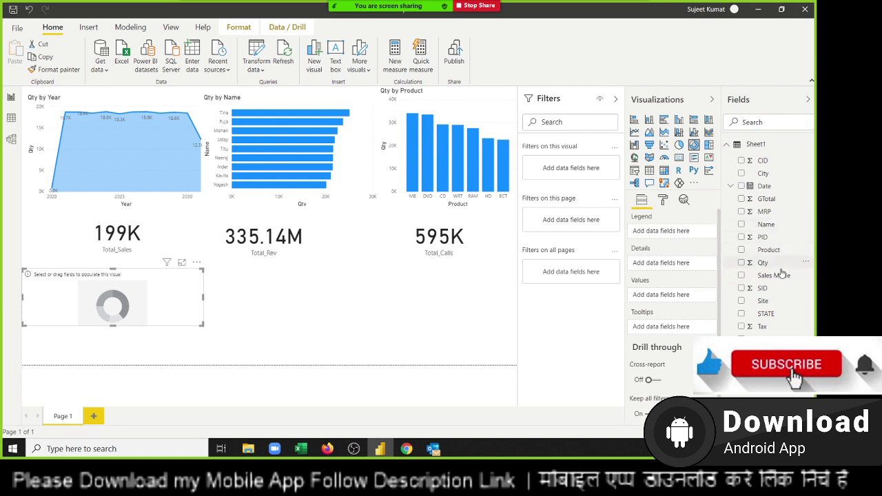
drag(781, 274, 127, 315)
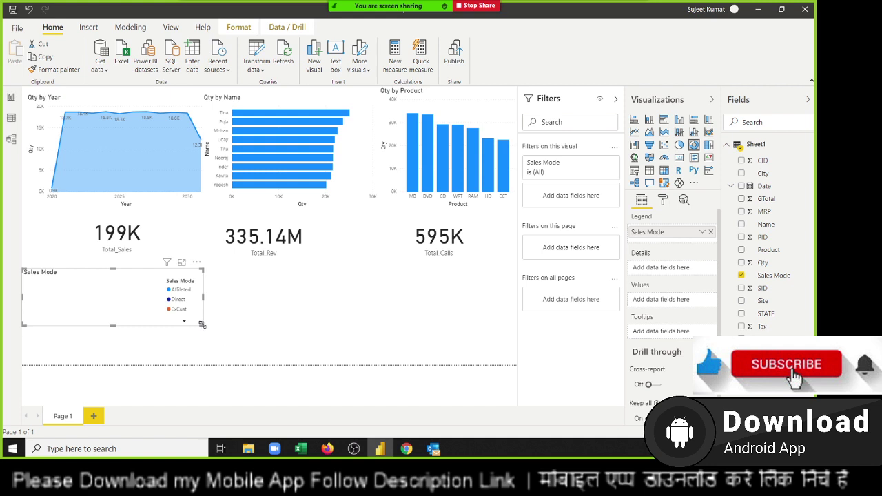
drag(201, 324, 207, 364)
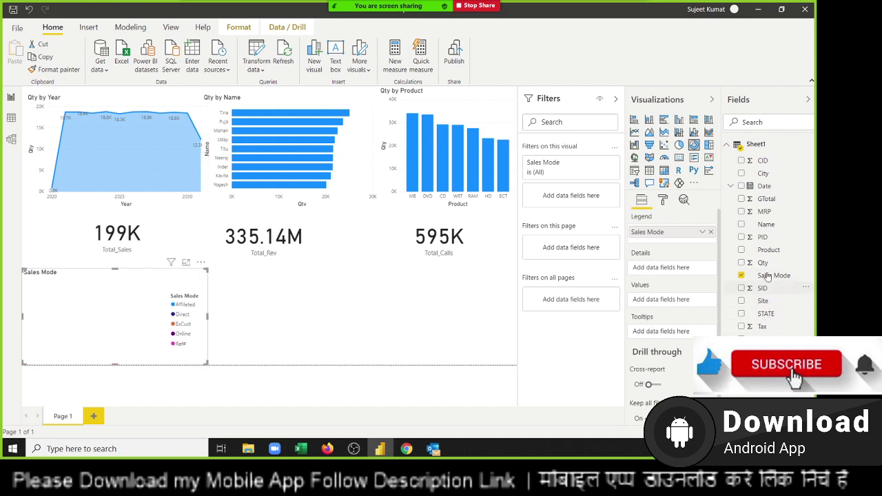
mouse_move(762, 263)
mouse_down()
mouse_move(267, 343)
mouse_move(124, 338)
mouse_up()
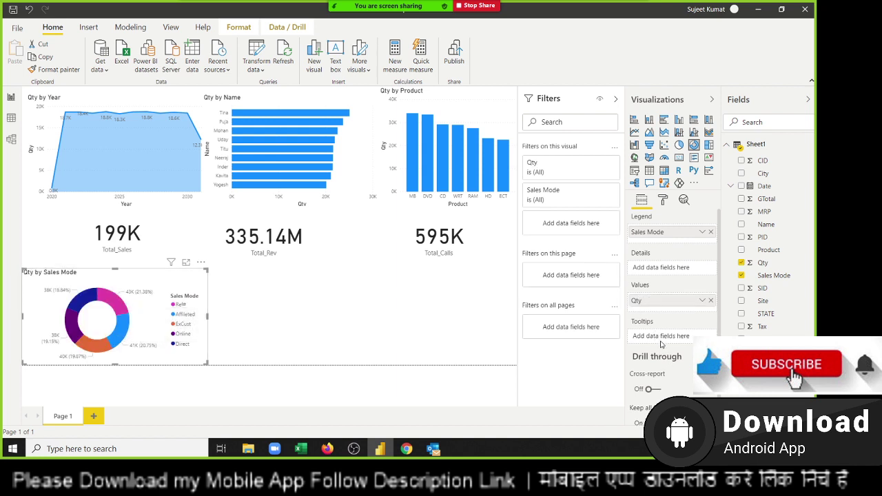
click(663, 200)
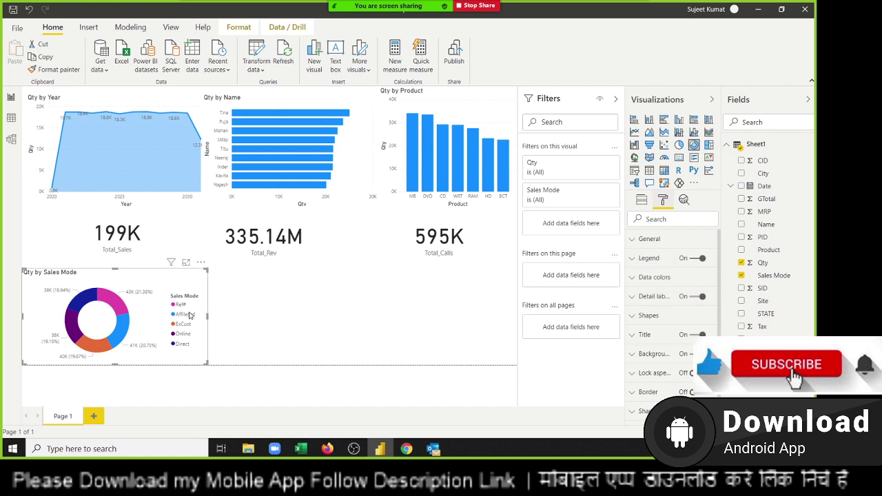
click(246, 312)
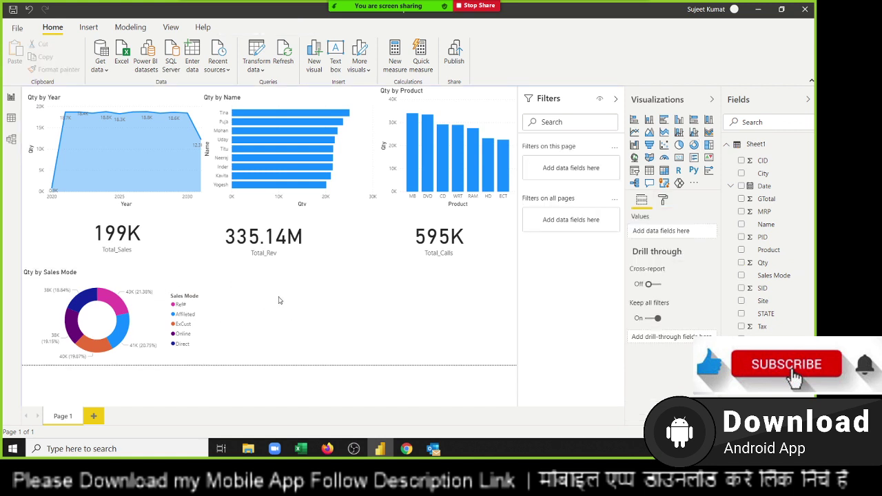
Add a widened pie chart with Site as legend and Total as values beside the donut.
click(679, 145)
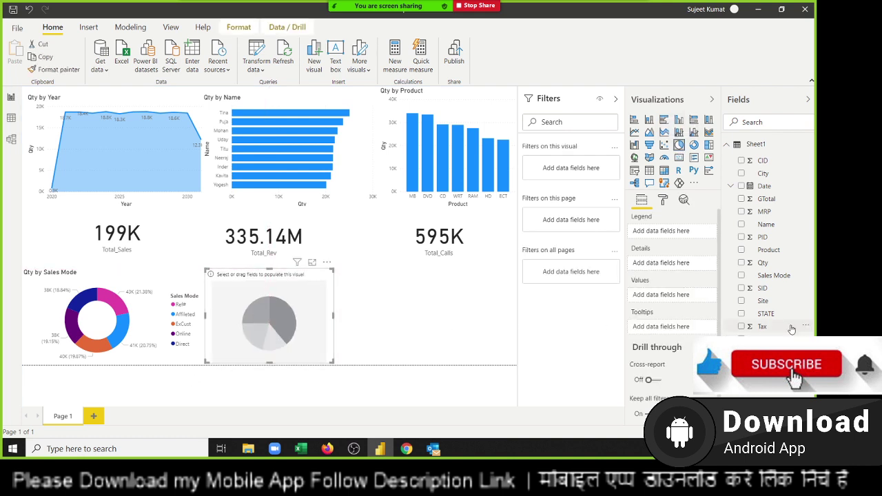
drag(762, 301, 279, 338)
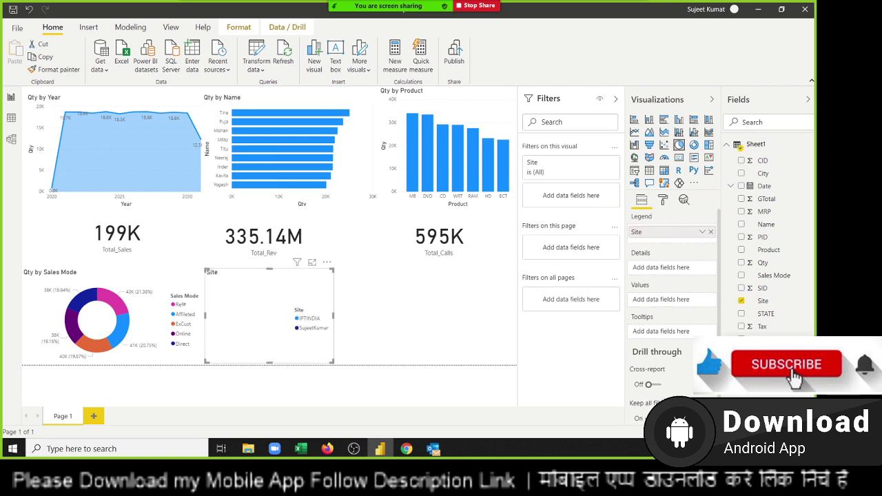
drag(762, 339, 279, 329)
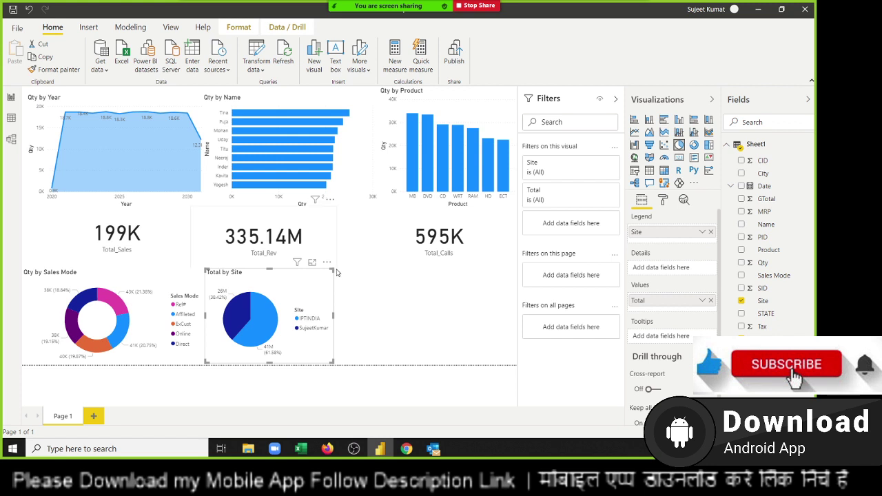
drag(332, 271, 351, 271)
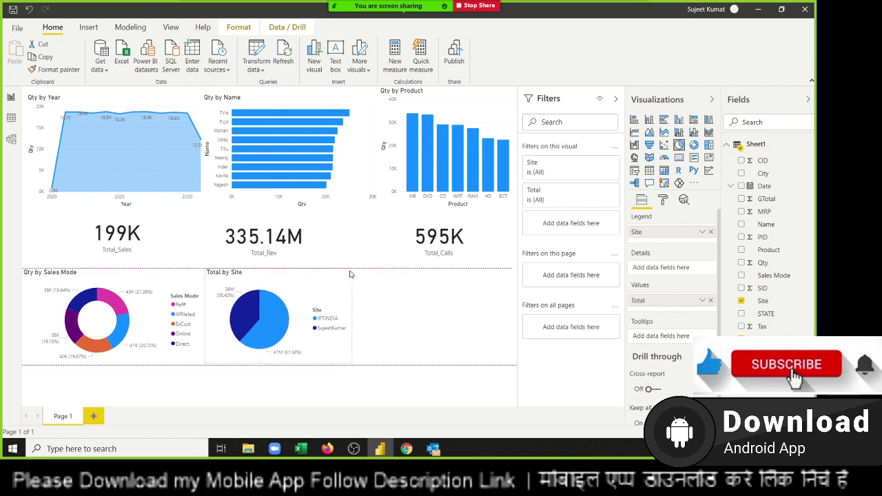
click(401, 321)
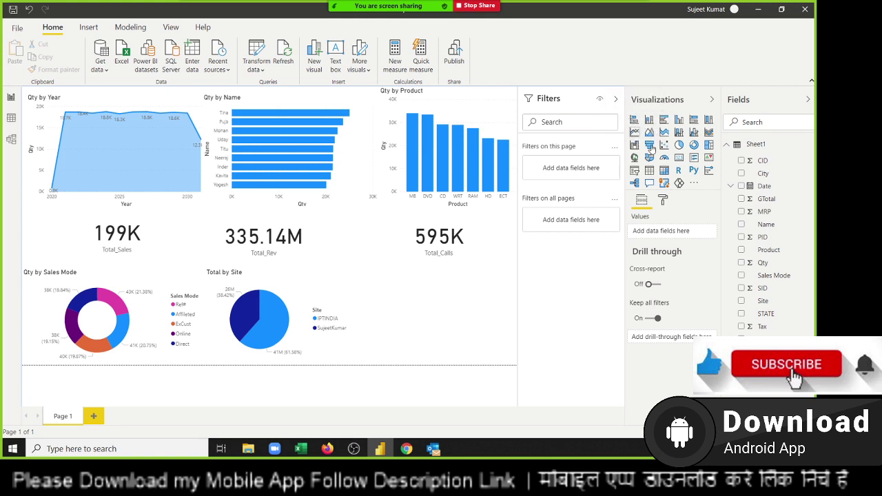
Add a slightly widened funnel chart grouped by Sales Mode with Total as values.
click(649, 144)
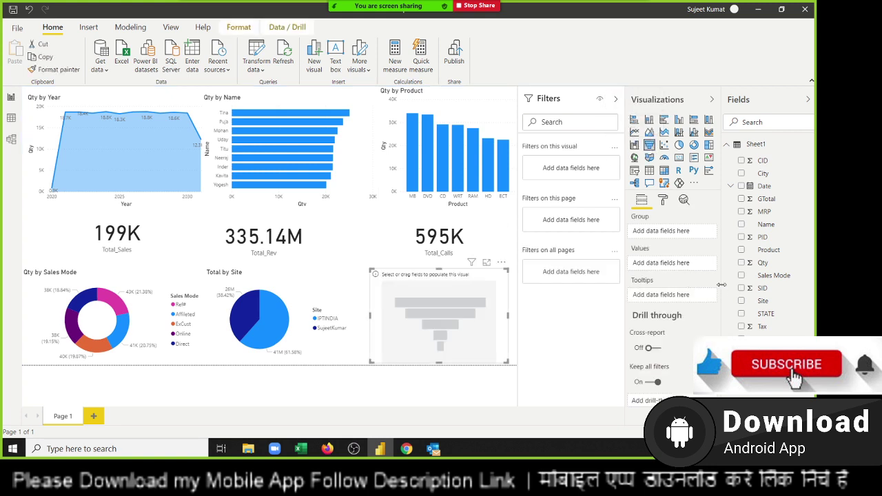
drag(764, 275, 466, 311)
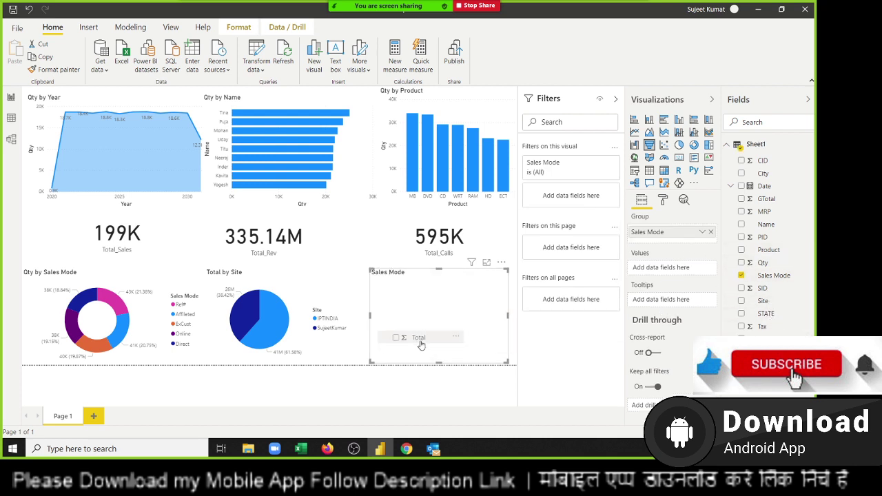
drag(765, 339, 422, 345)
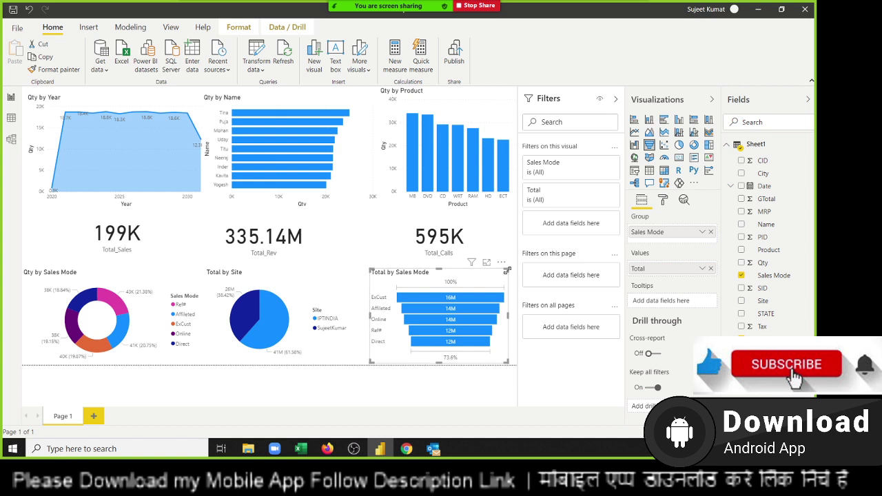
drag(508, 276, 513, 276)
click(207, 376)
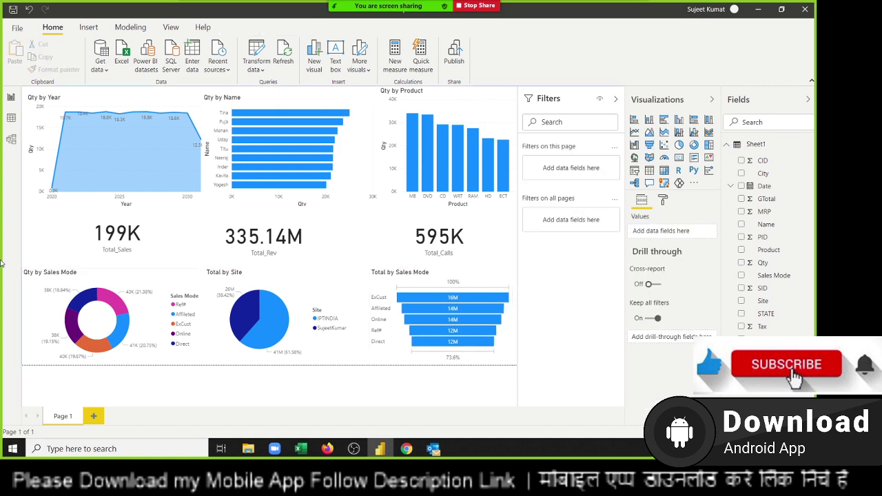
click(27, 215)
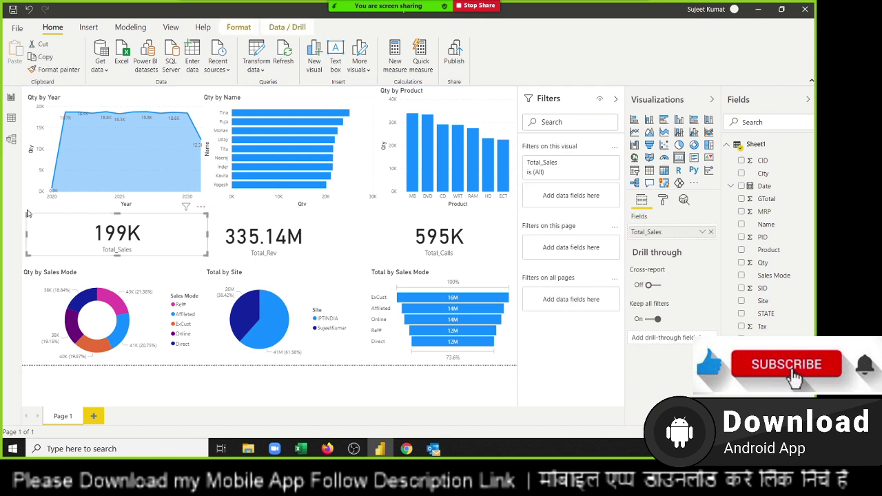
click(26, 211)
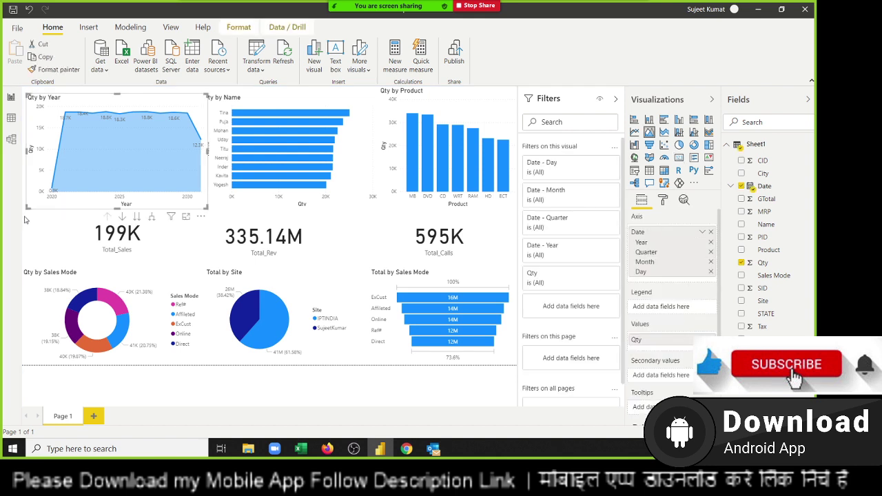
click(505, 97)
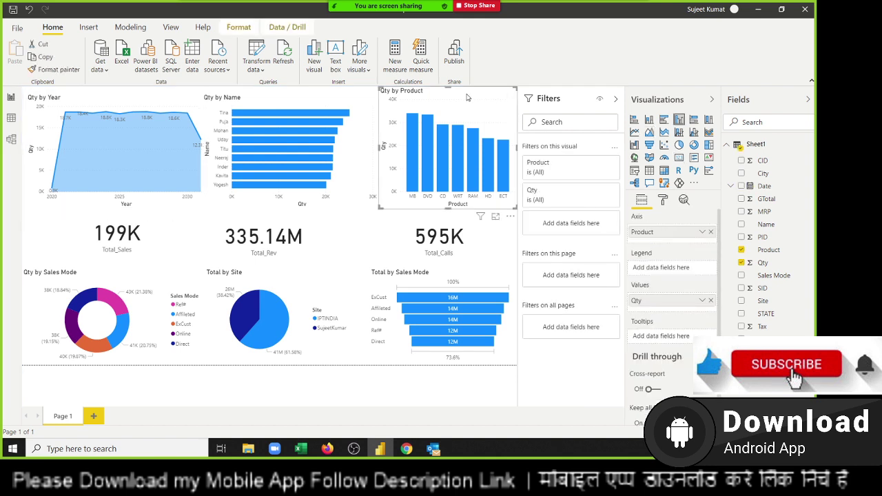
click(435, 380)
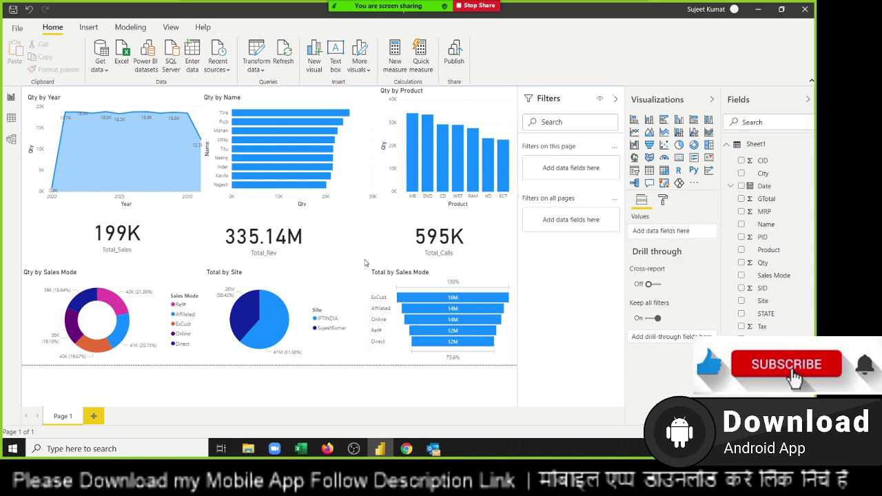
Pick a grey colour for the page background in the Format pane.
click(663, 201)
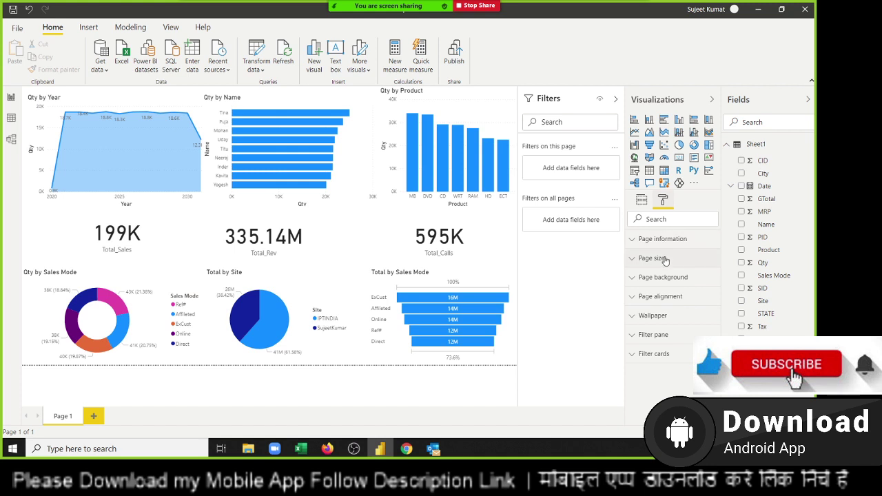
click(663, 283)
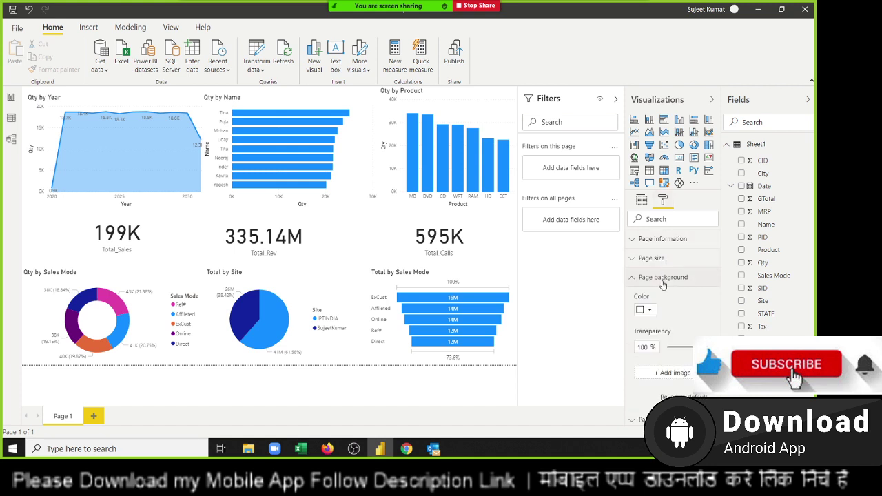
click(653, 310)
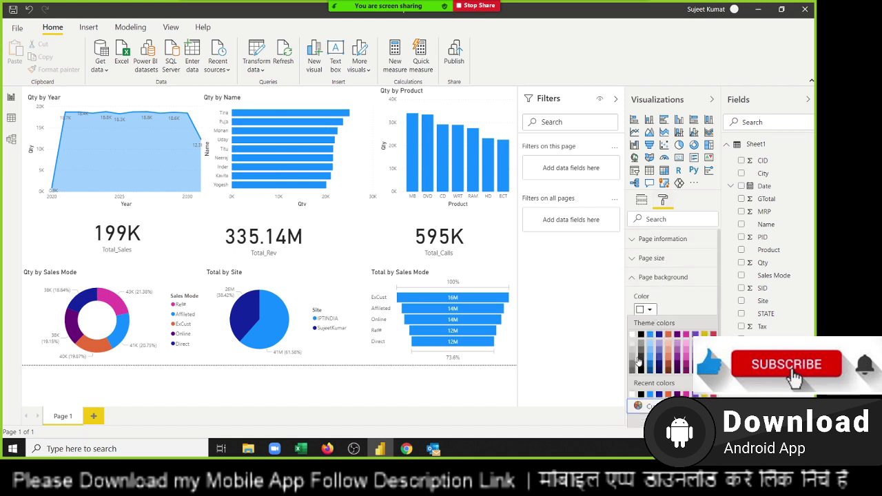
click(634, 359)
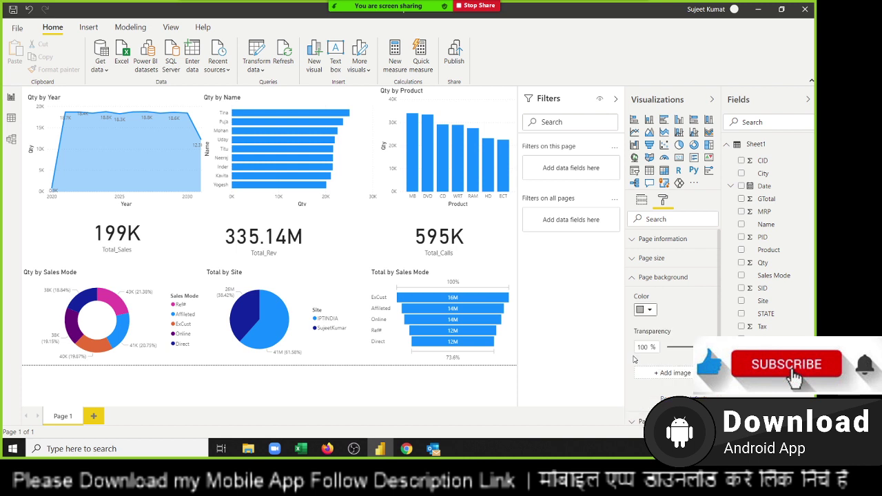
click(648, 310)
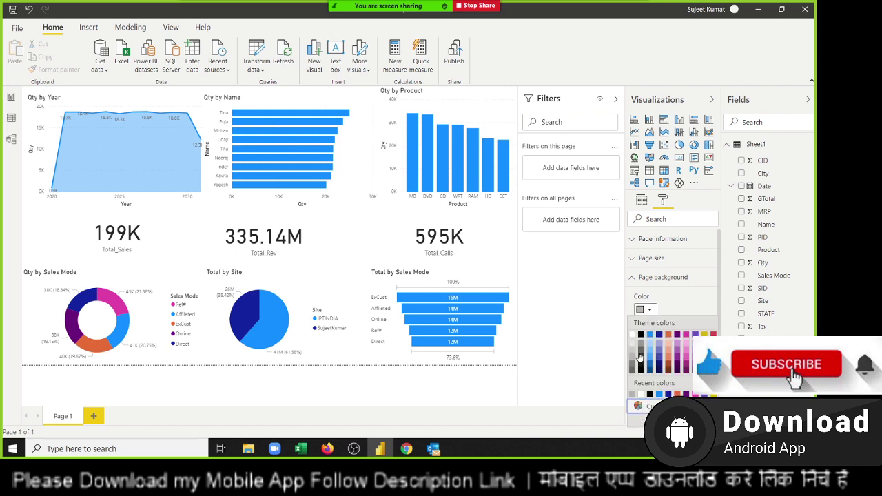
click(635, 361)
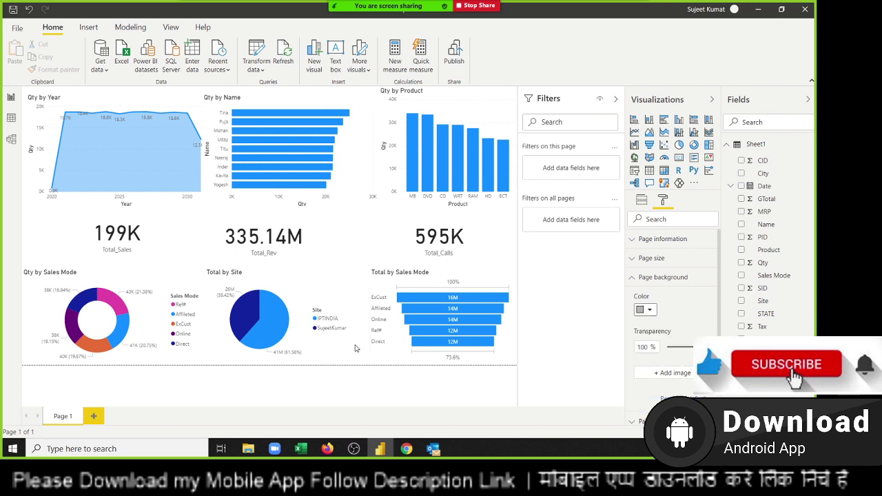
Change the page background colour to a darker grey, White 50% darker.
click(210, 217)
click(34, 92)
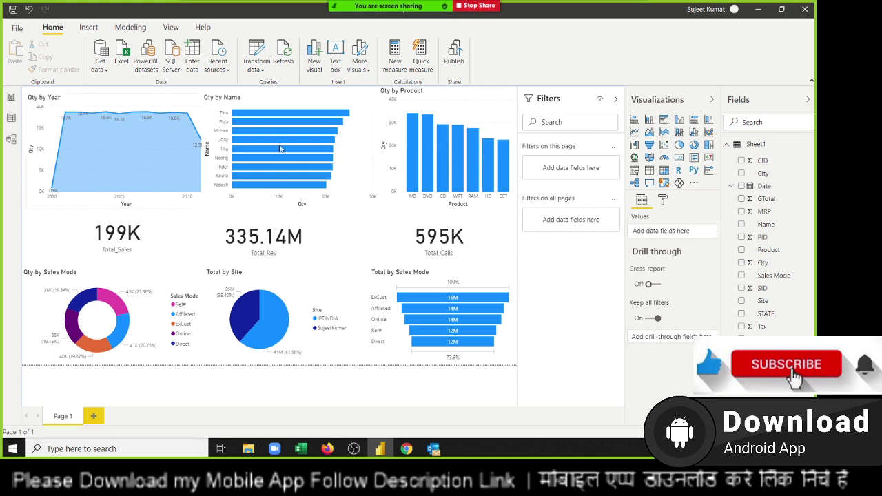
click(664, 201)
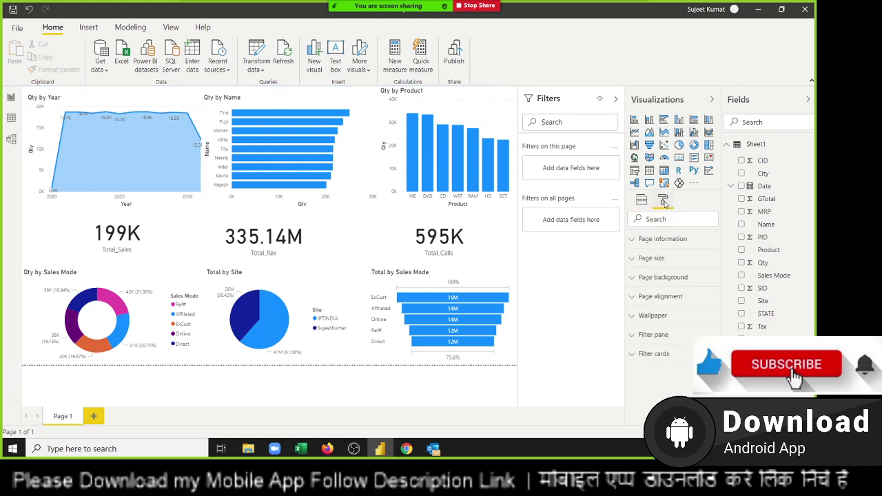
click(651, 278)
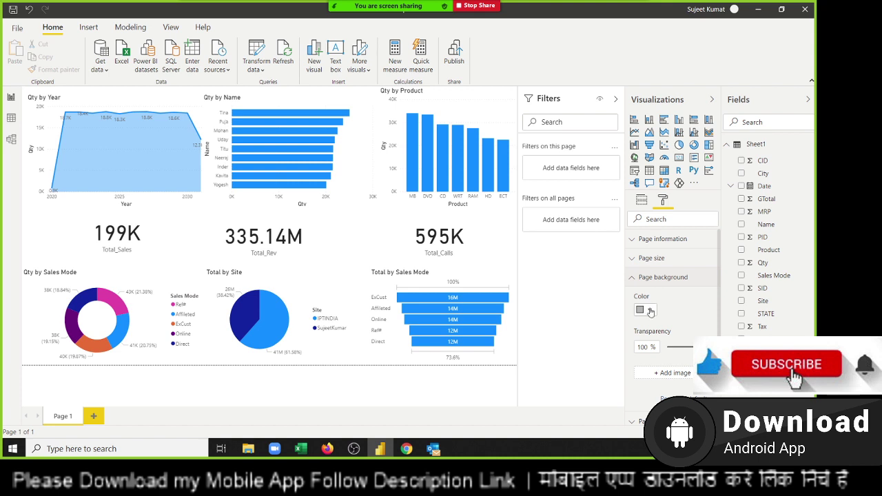
click(649, 310)
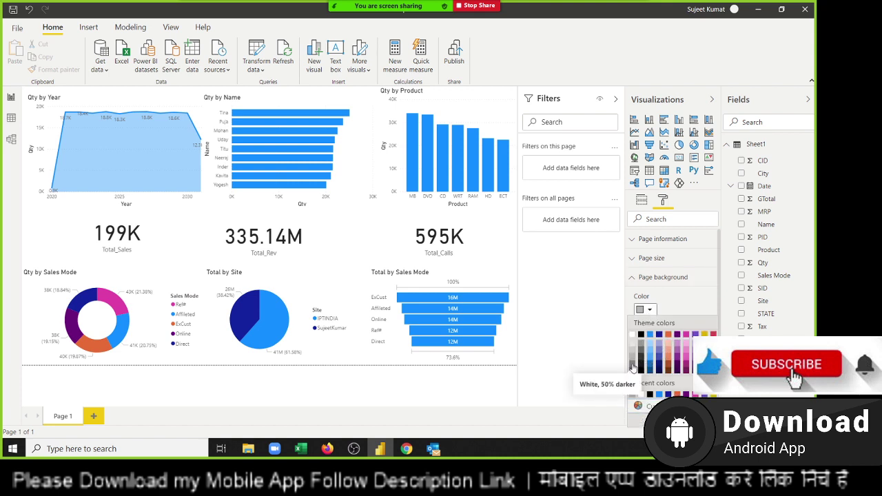
click(633, 367)
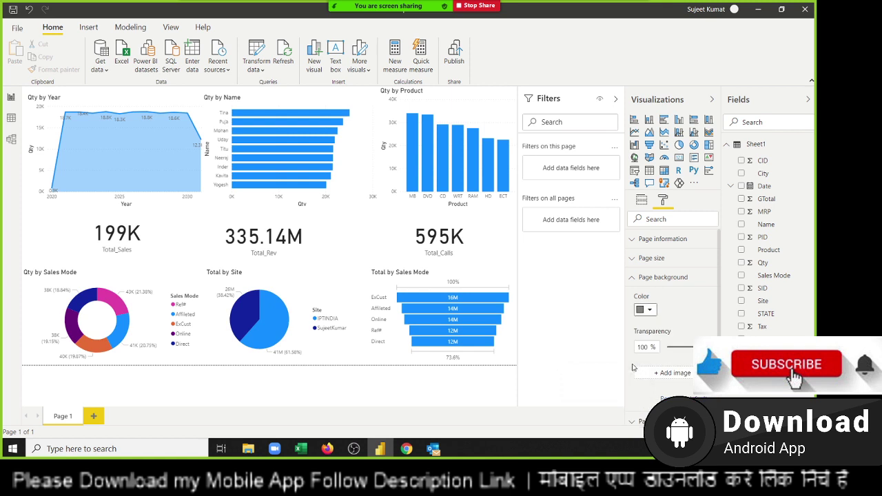
Widen the Qty by Year chart from its corner.
click(29, 206)
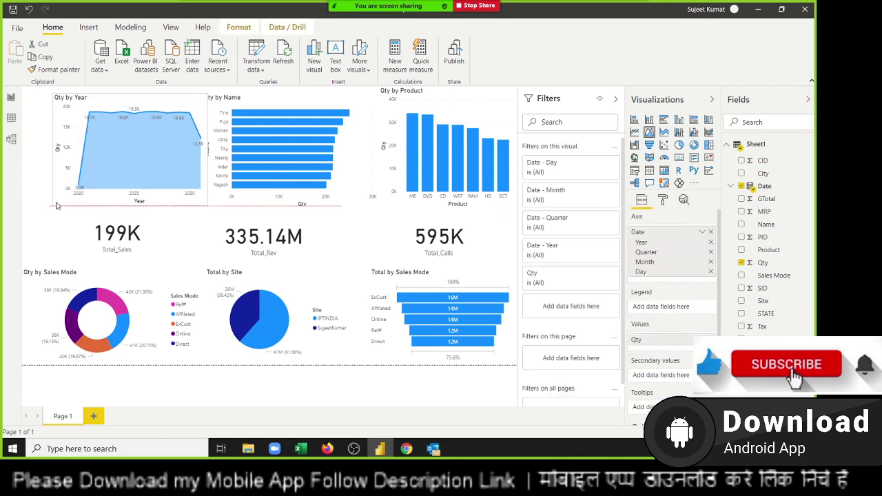
mouse_move(29, 206)
mouse_down()
mouse_move(74, 200)
mouse_move(49, 205)
mouse_up()
click(43, 188)
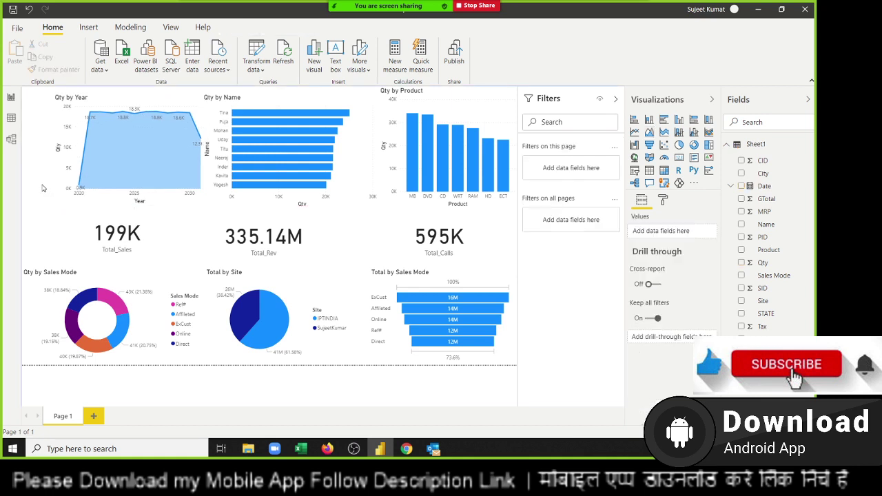
Set the page background to grey and lower its transparency to 20%.
click(666, 200)
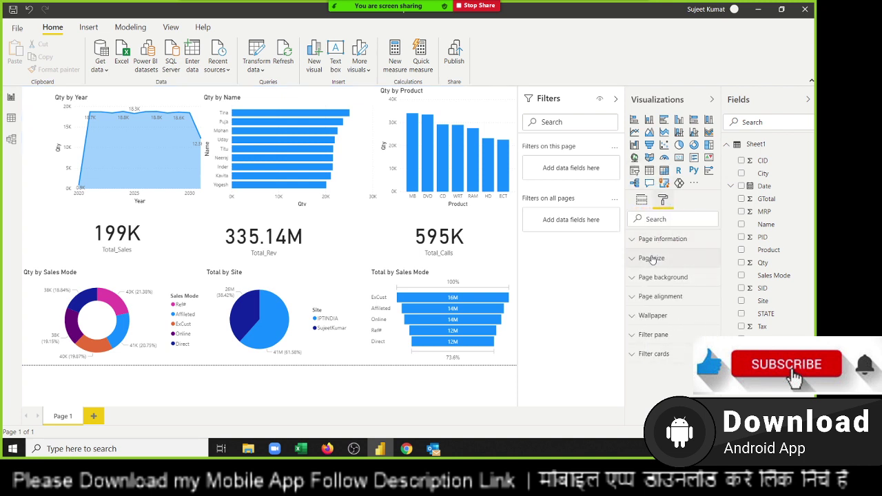
click(658, 278)
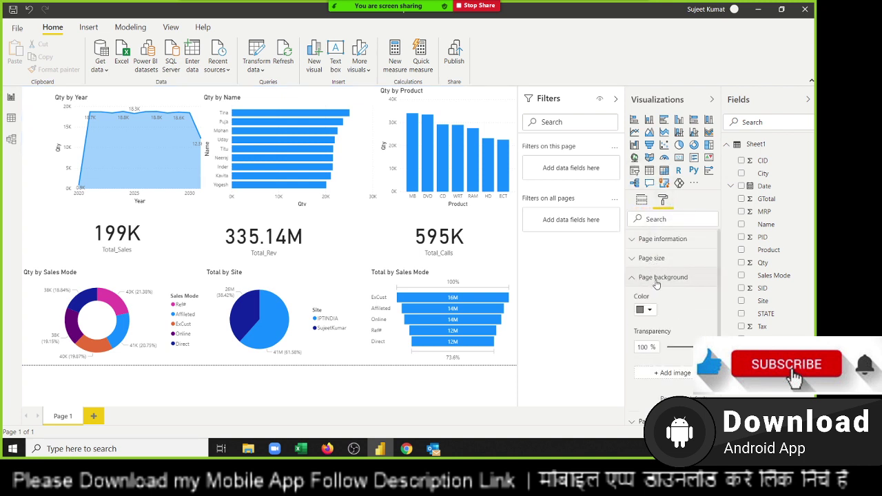
click(652, 312)
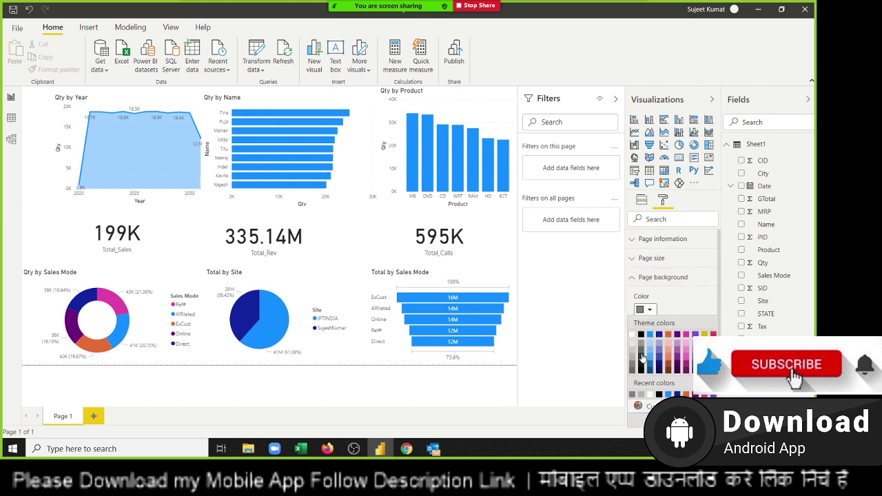
click(641, 355)
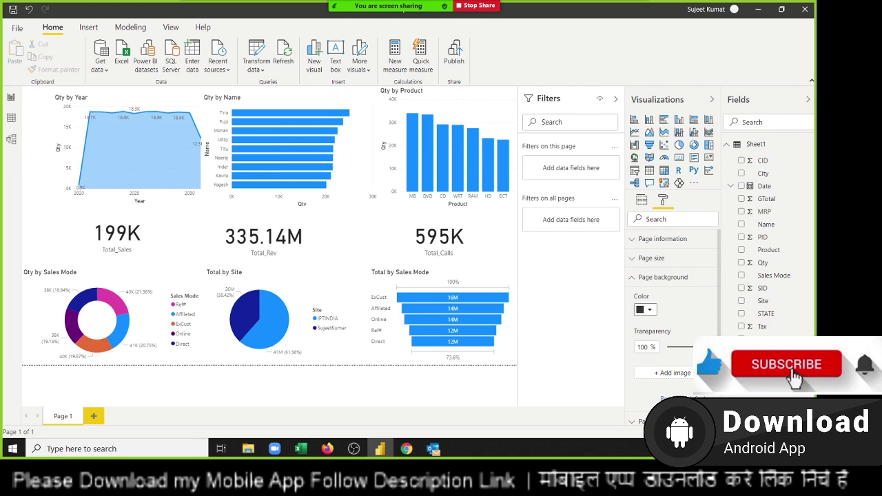
click(654, 310)
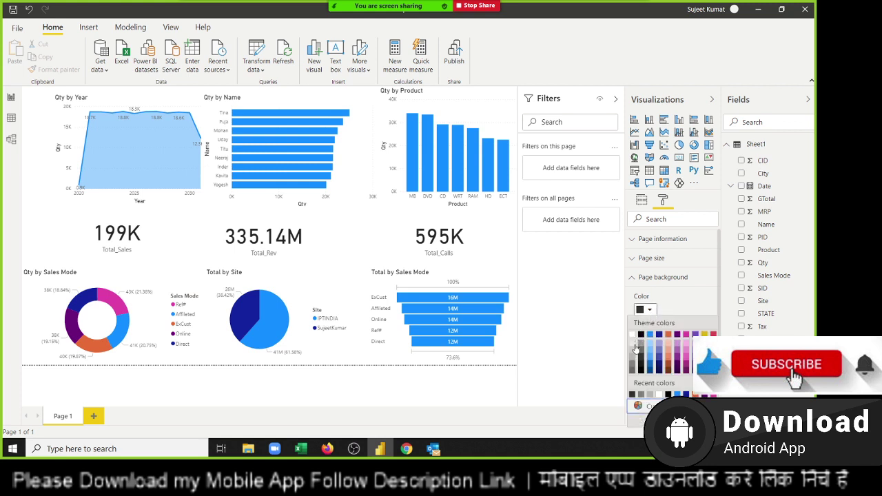
click(631, 366)
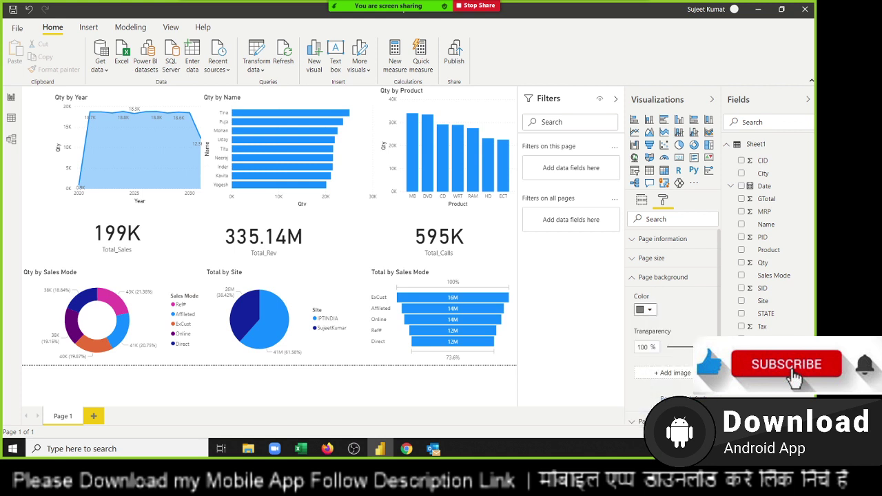
drag(691, 347, 675, 348)
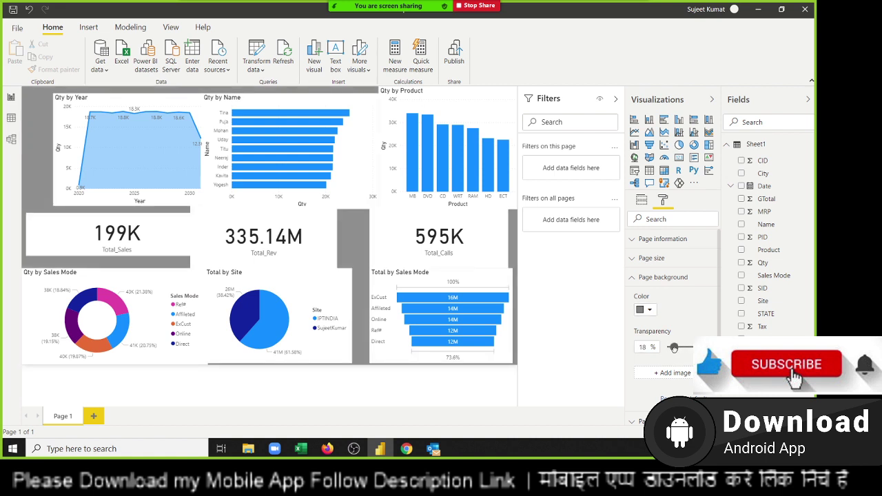
click(652, 311)
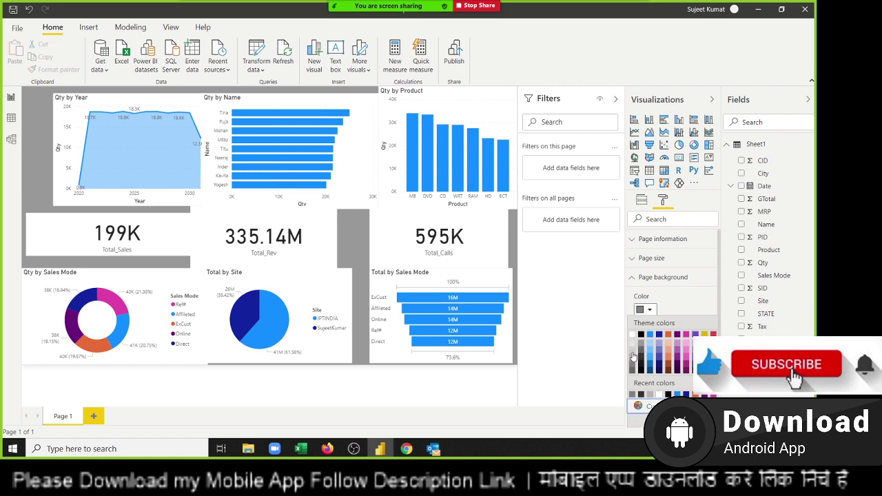
click(634, 363)
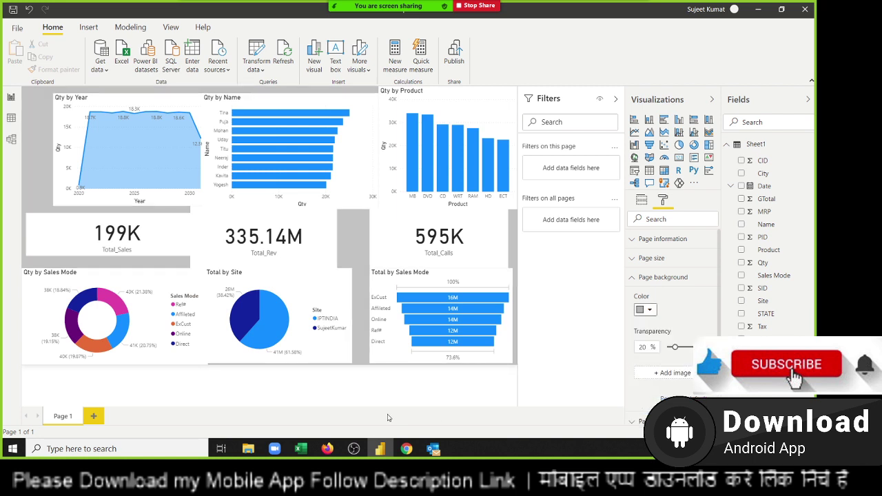
click(62, 206)
Widen the Qty by Year chart and align the Qty by Name and Qty by Product charts' left edges.
drag(56, 205, 31, 207)
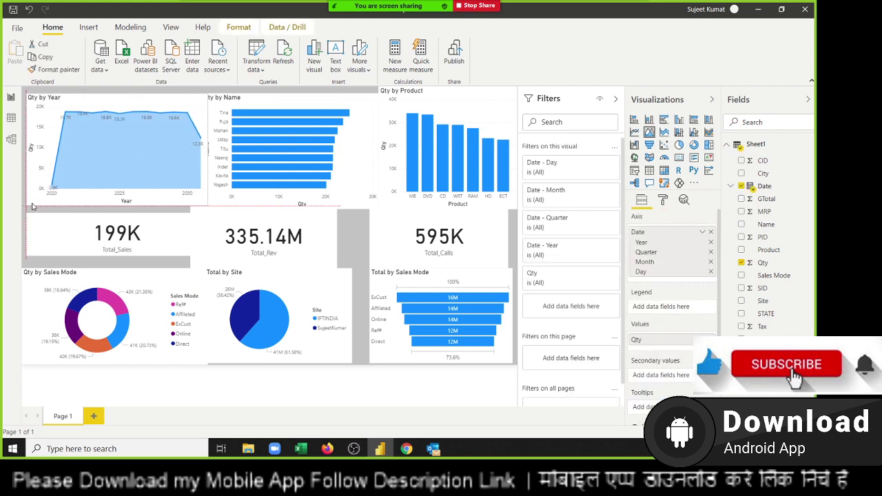
click(218, 208)
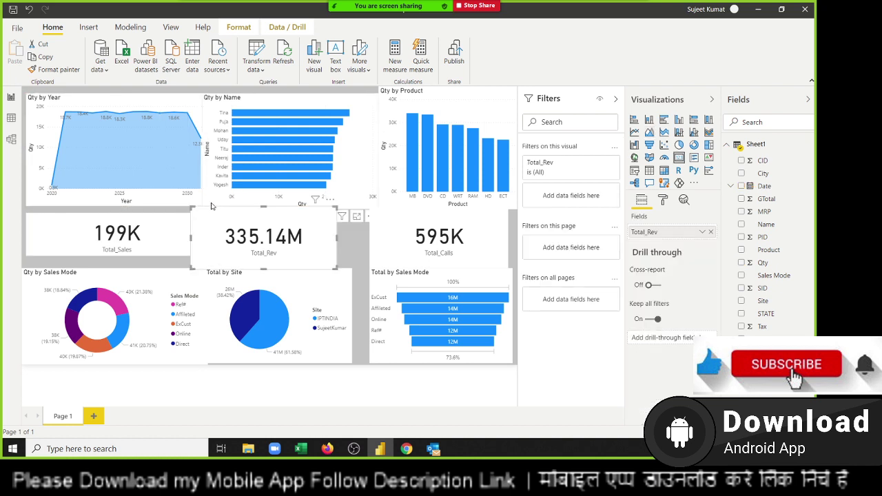
click(212, 206)
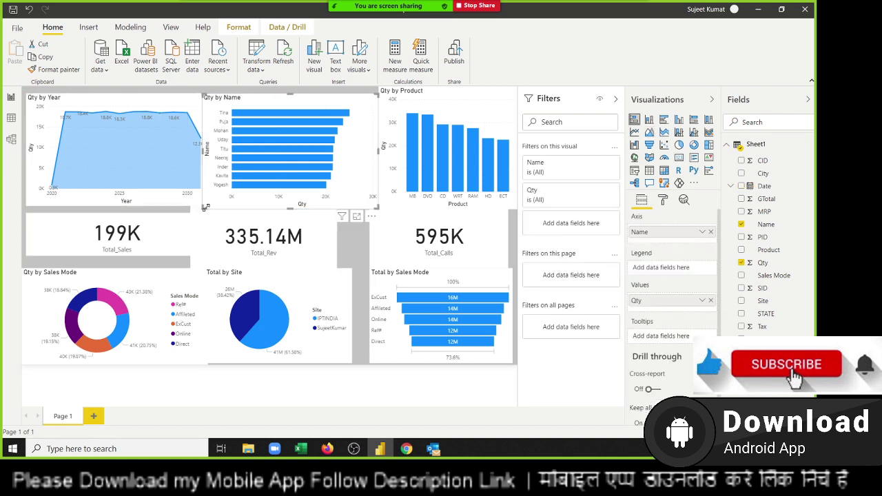
drag(205, 206, 214, 213)
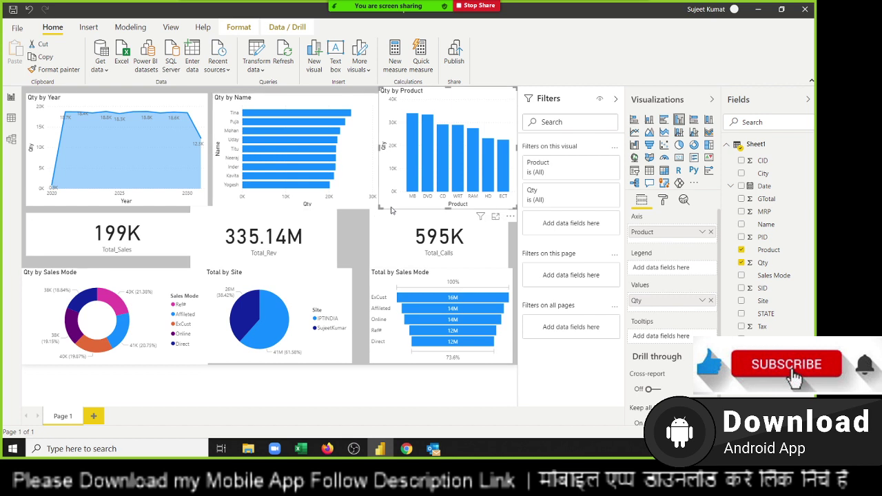
drag(381, 206, 387, 210)
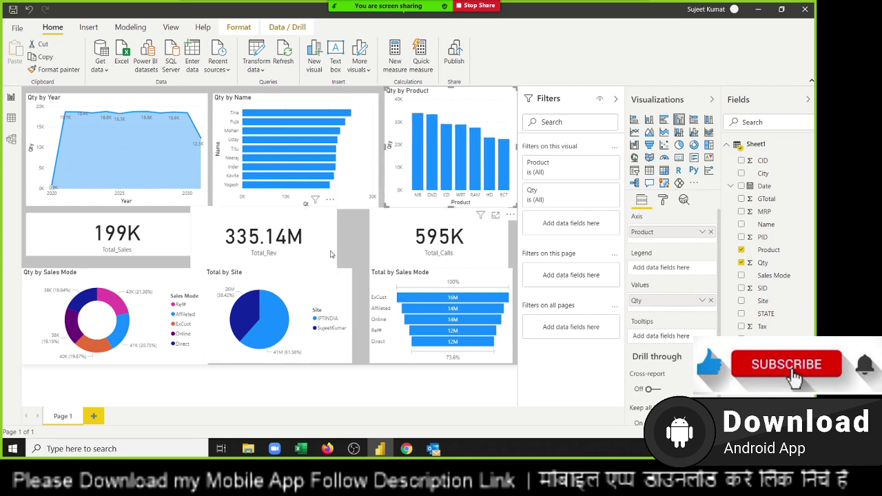
Move and resize the Total_Rev and Total_Calls cards so they line up at matching heights.
drag(199, 244, 220, 244)
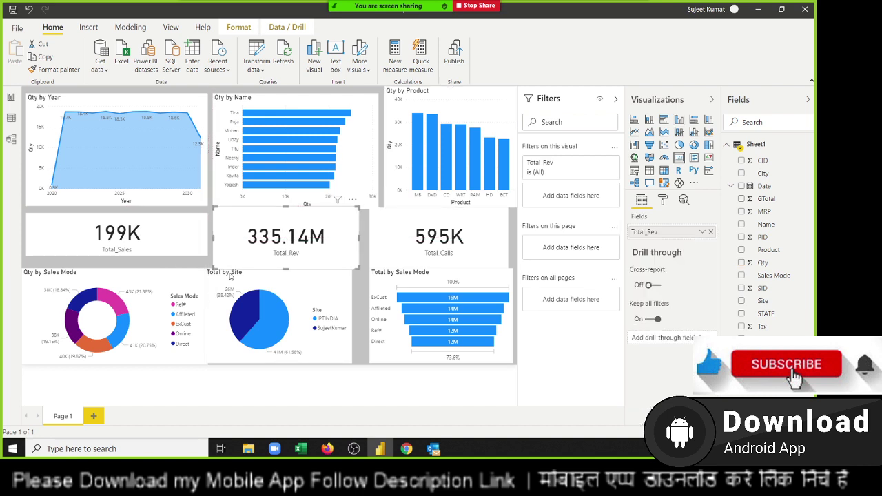
drag(286, 267, 286, 255)
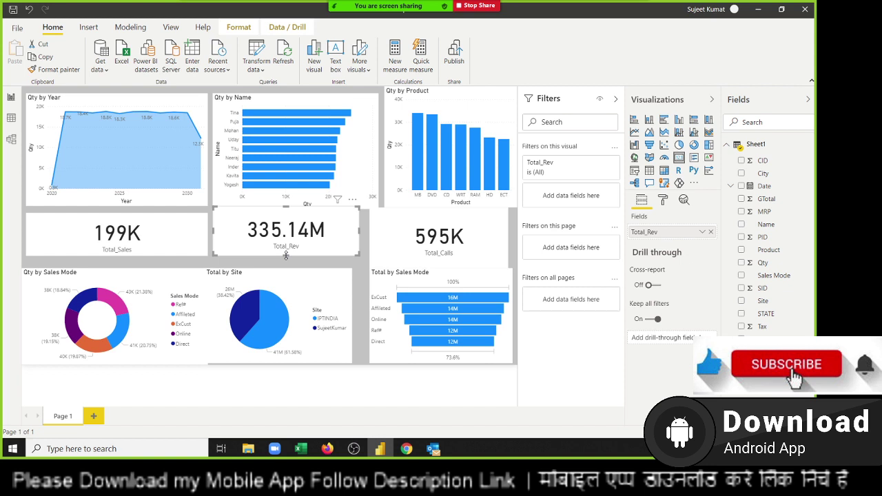
click(390, 256)
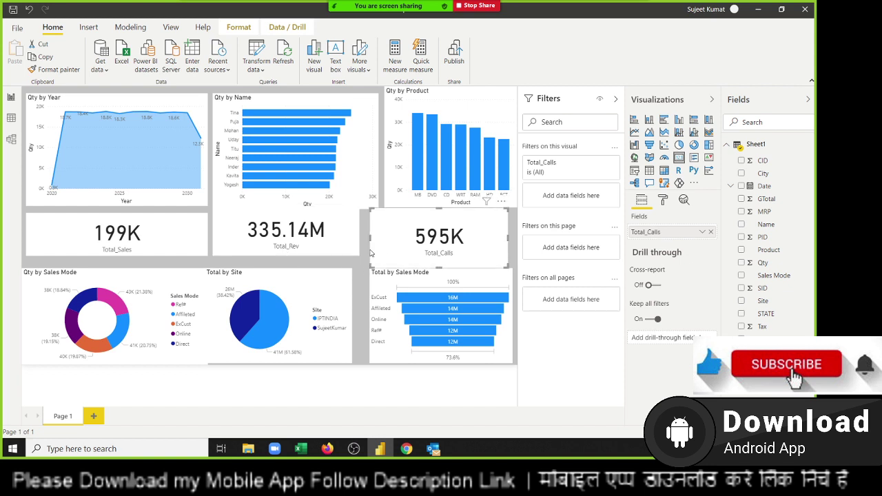
drag(370, 239, 384, 241)
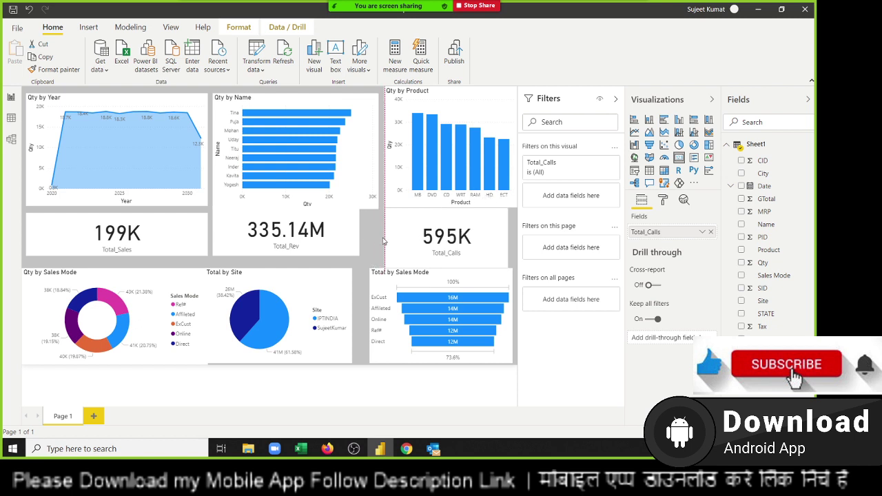
click(358, 239)
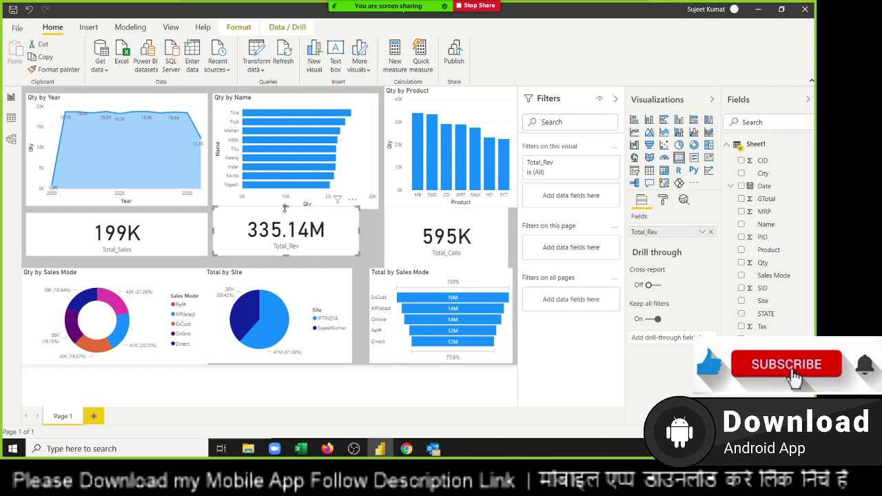
drag(285, 208, 282, 216)
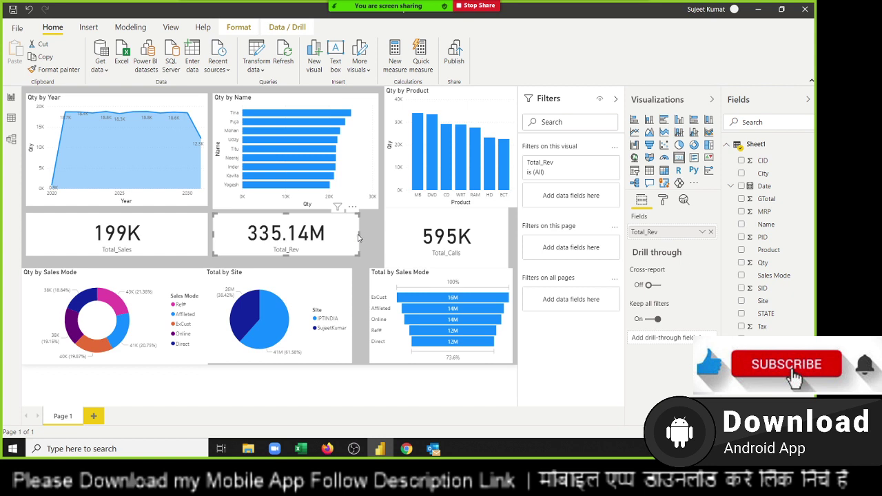
drag(359, 235, 376, 239)
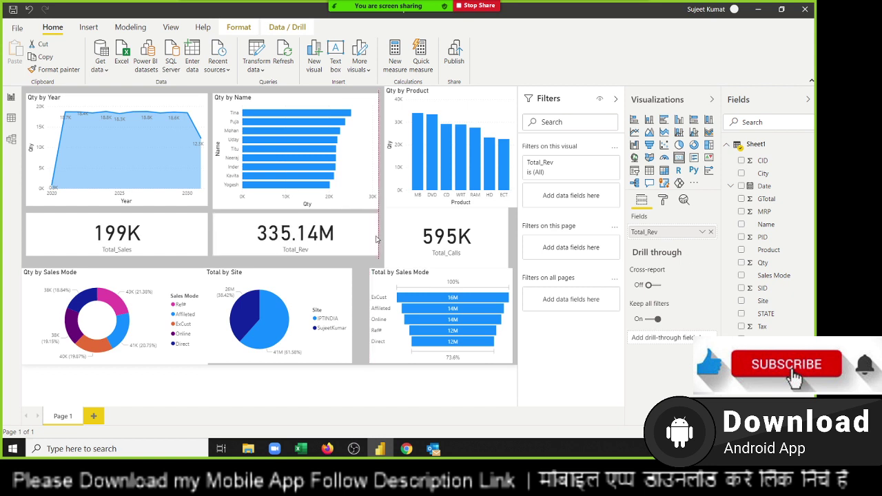
click(397, 252)
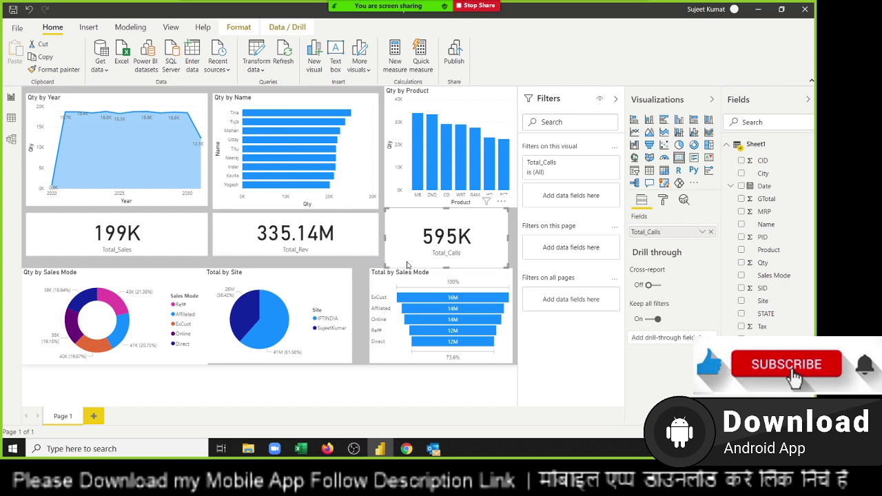
drag(443, 268, 444, 262)
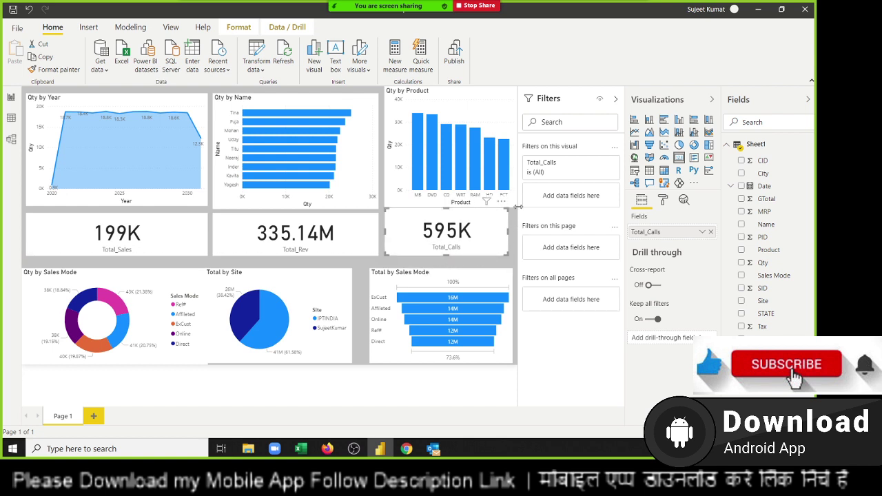
Narrow the Qty by Product chart and slightly widen the Total_Calls card.
click(516, 181)
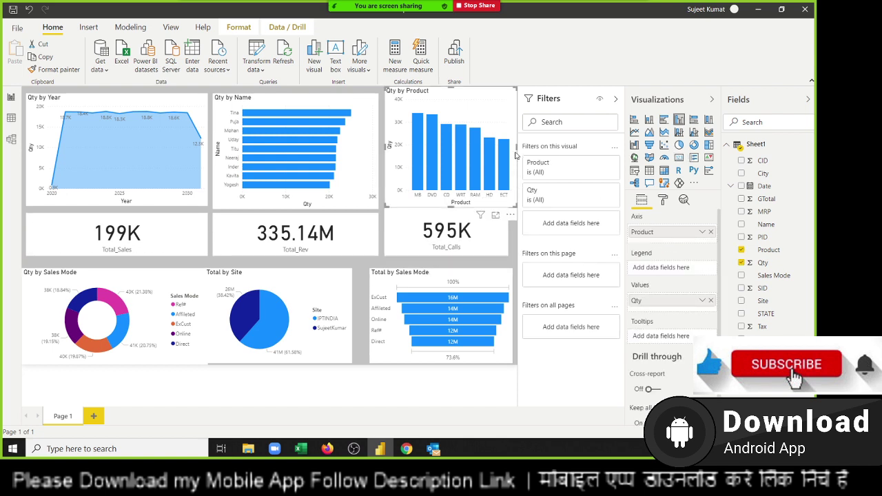
drag(516, 147, 507, 147)
drag(388, 145, 391, 169)
click(507, 253)
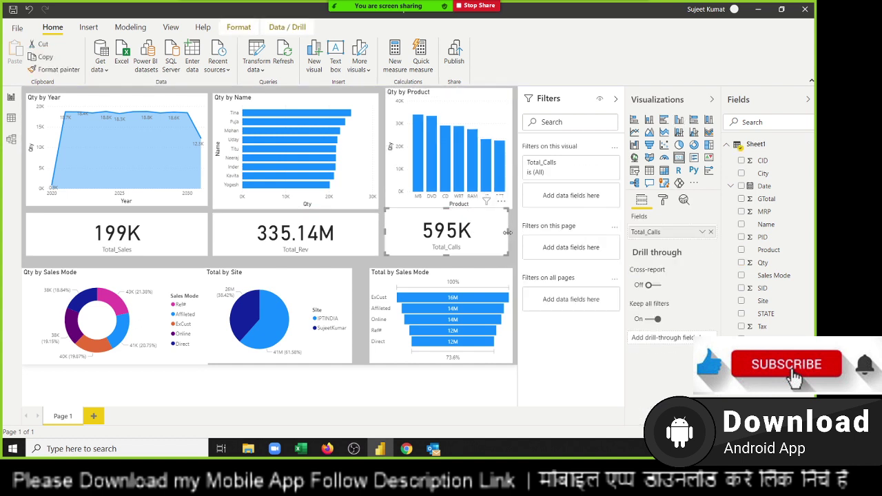
drag(508, 233, 512, 232)
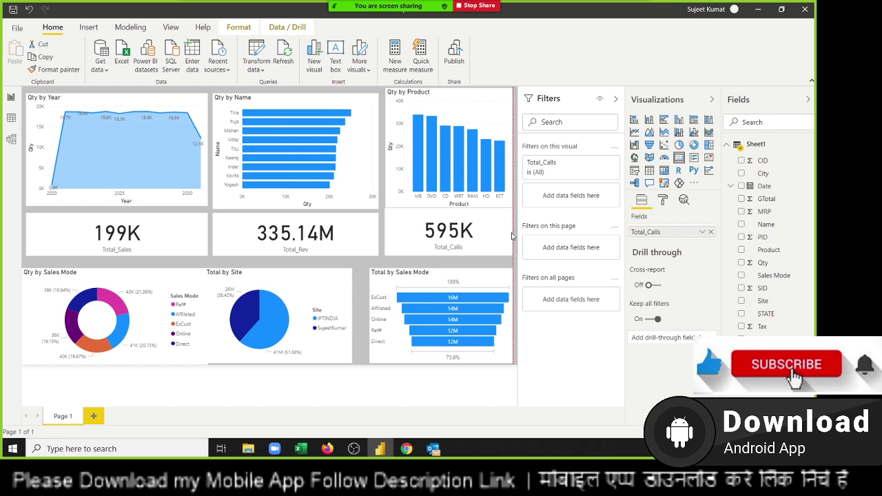
Adjust the pie and funnel chart widths to close the gap between them.
click(509, 329)
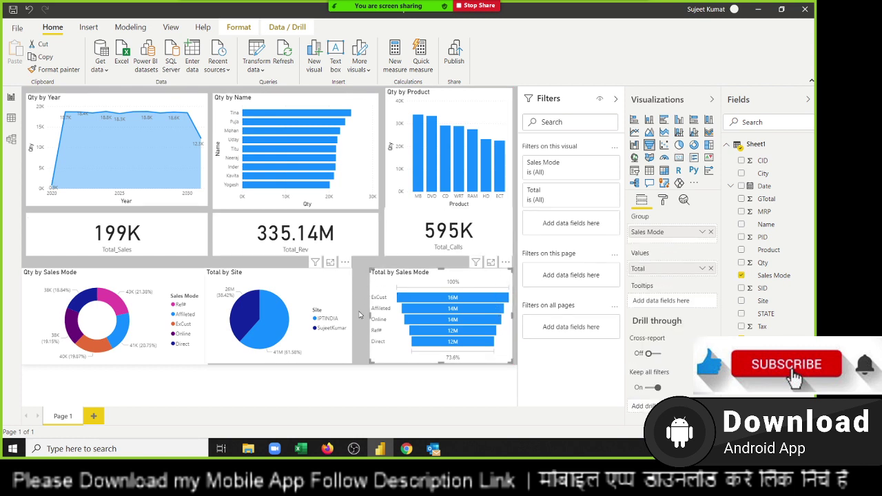
drag(331, 295, 337, 292)
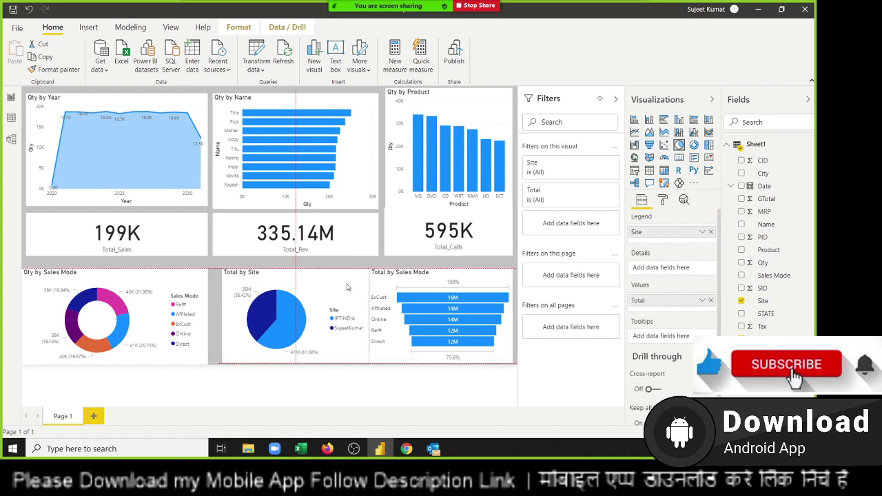
click(385, 288)
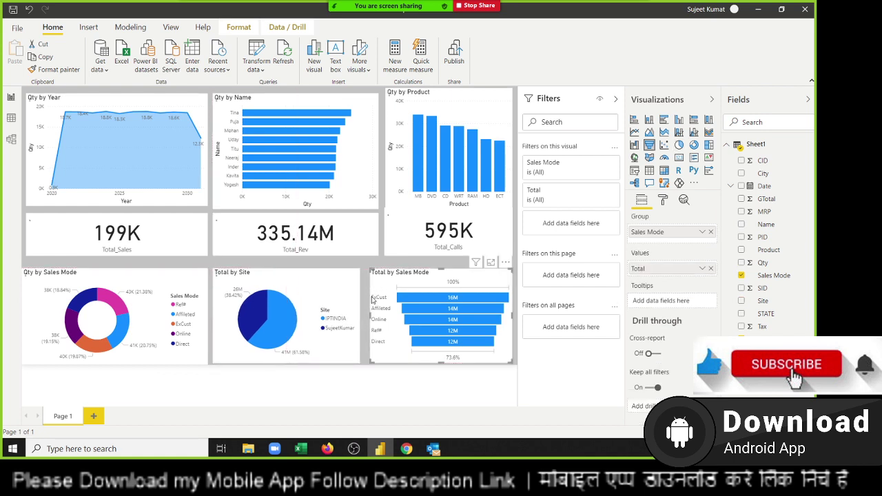
drag(370, 315, 378, 315)
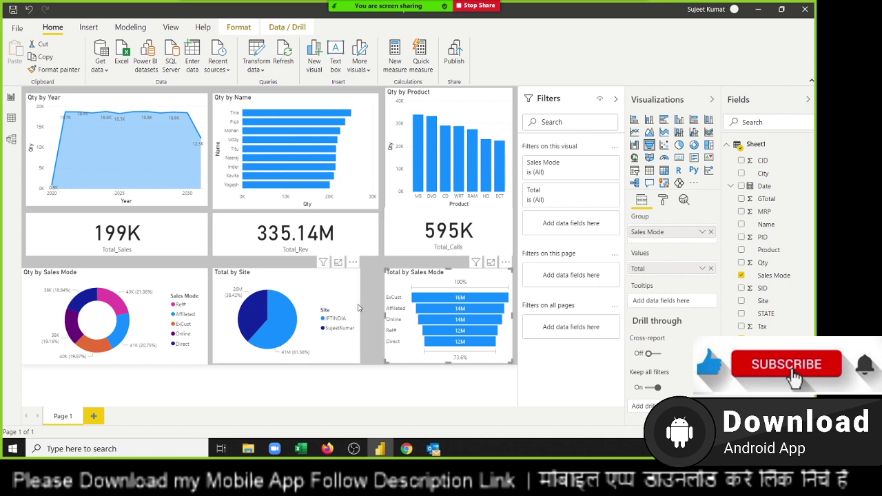
click(358, 308)
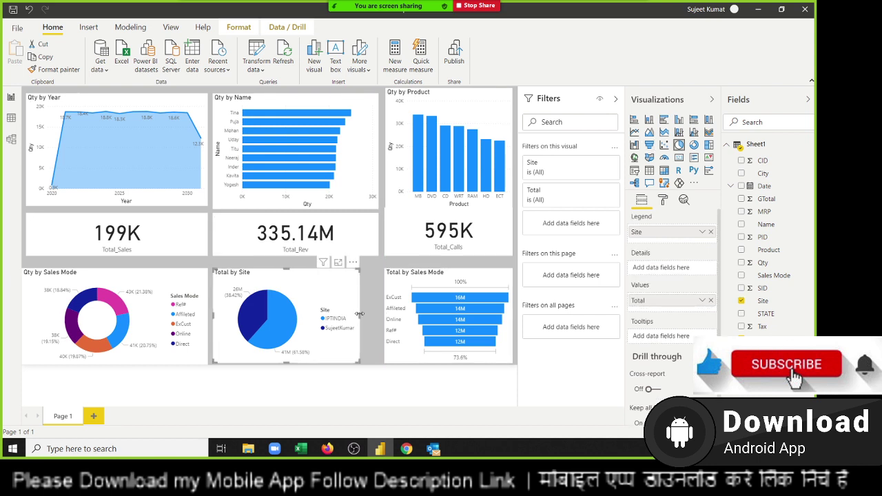
drag(359, 314, 378, 315)
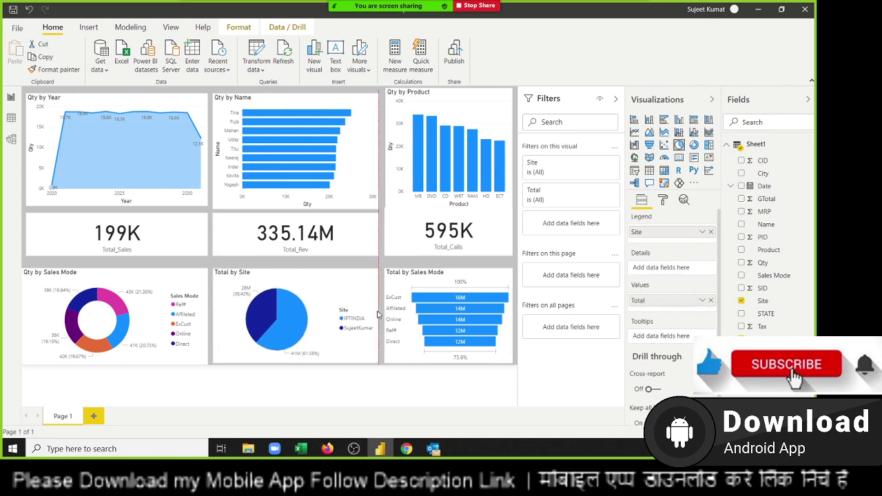
click(210, 310)
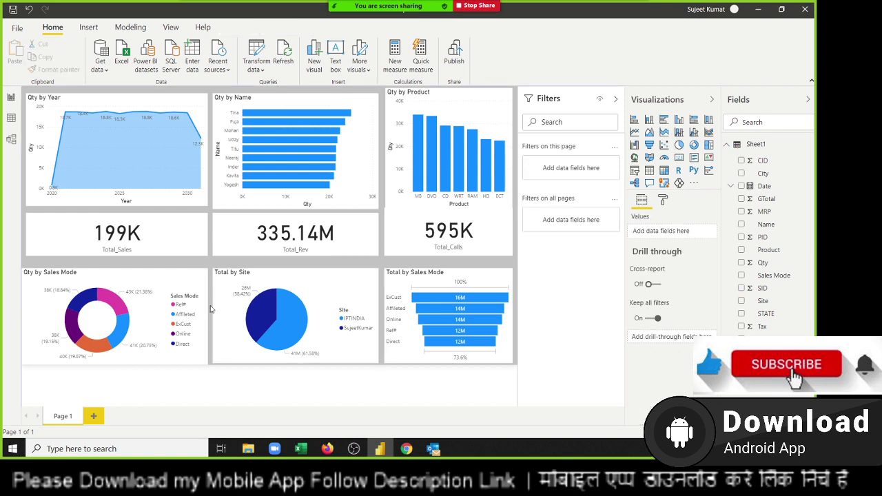
Widen the Qty by Sales Mode donut chart and check the card positions above it.
click(204, 308)
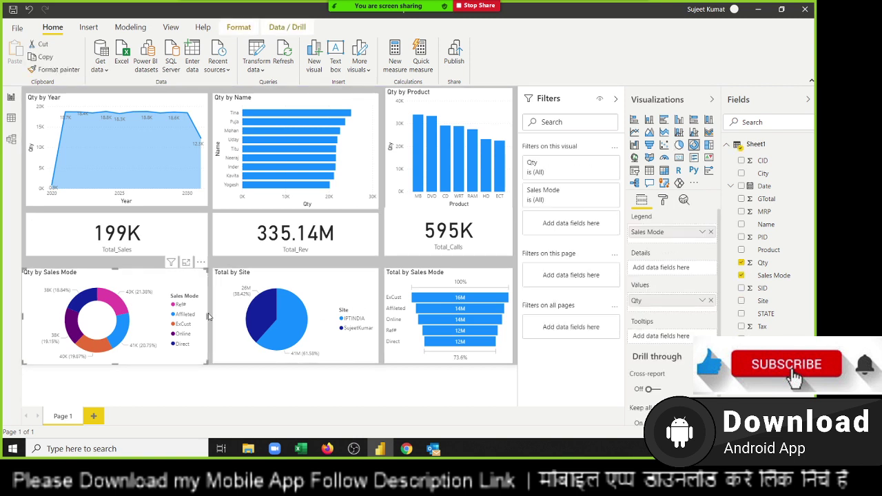
mouse_move(207, 318)
mouse_down()
mouse_move(213, 322)
mouse_move(209, 316)
mouse_up()
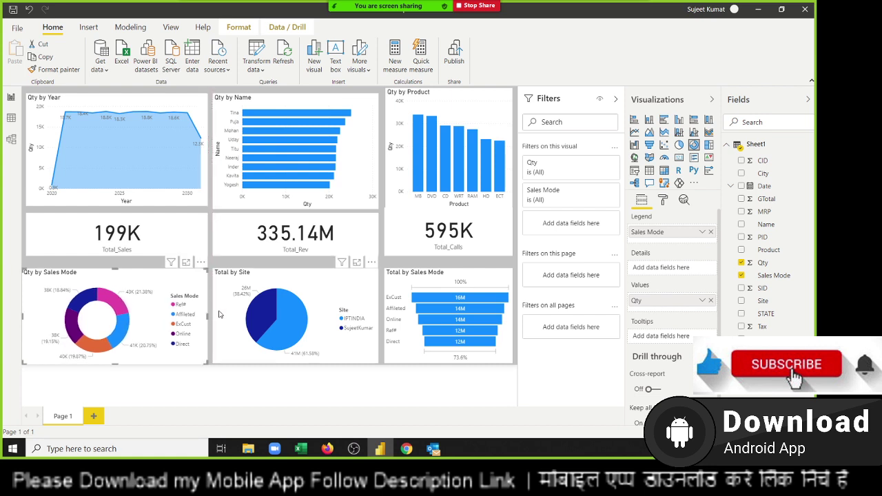
click(216, 316)
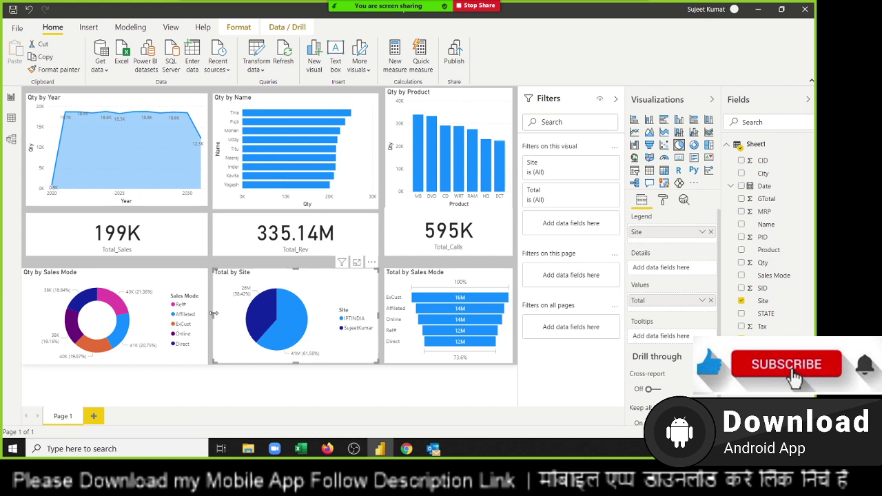
click(215, 248)
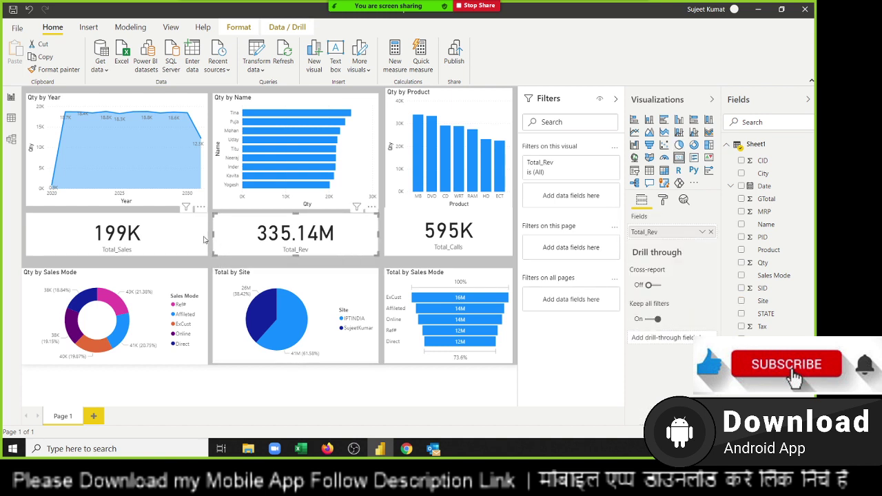
click(204, 240)
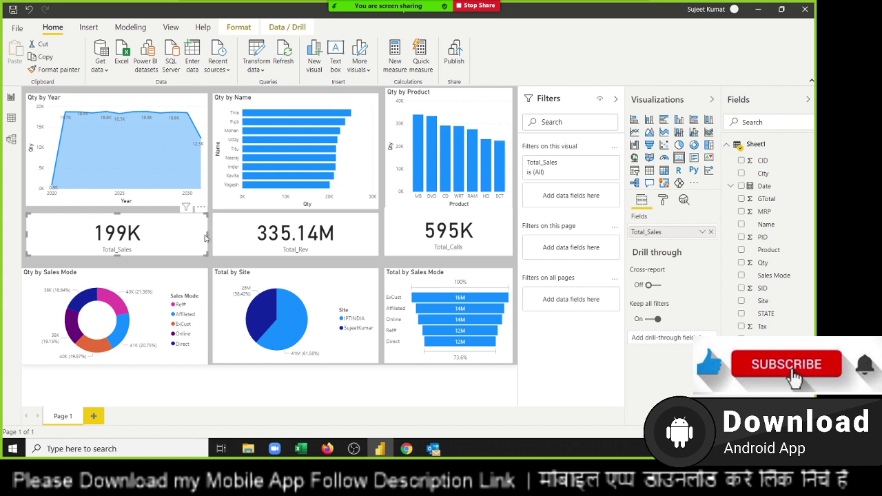
click(224, 242)
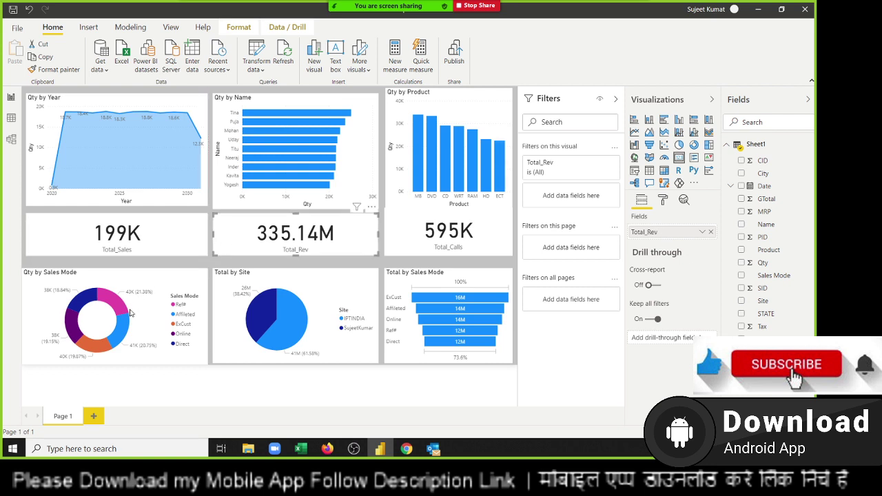
Shorten the donut, pie and funnel charts slightly from their bottom edges.
mouse_move(114, 316)
click(150, 364)
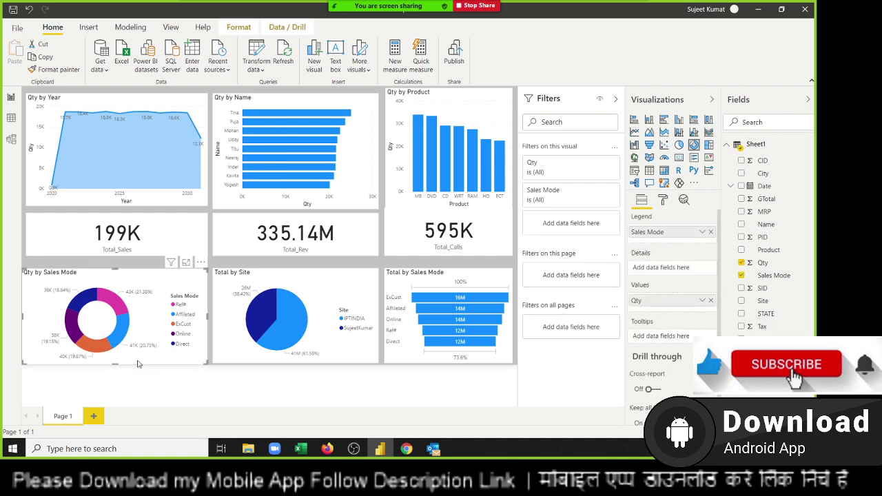
drag(115, 363, 121, 361)
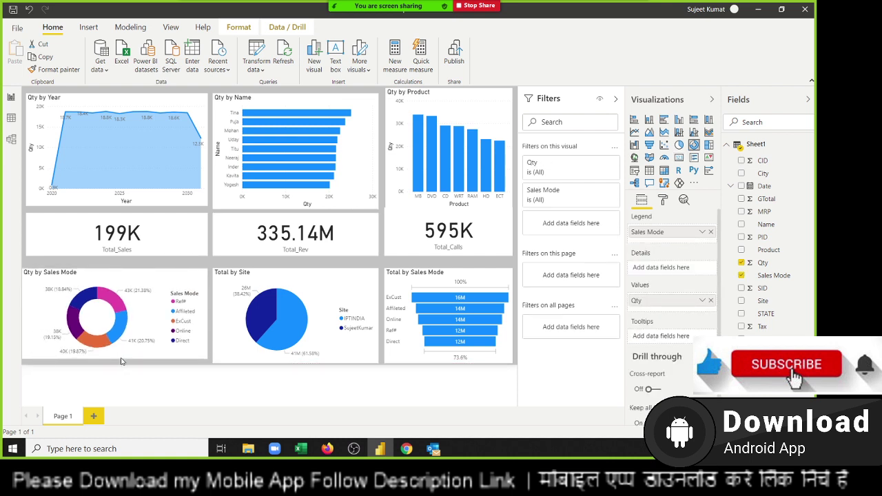
click(237, 361)
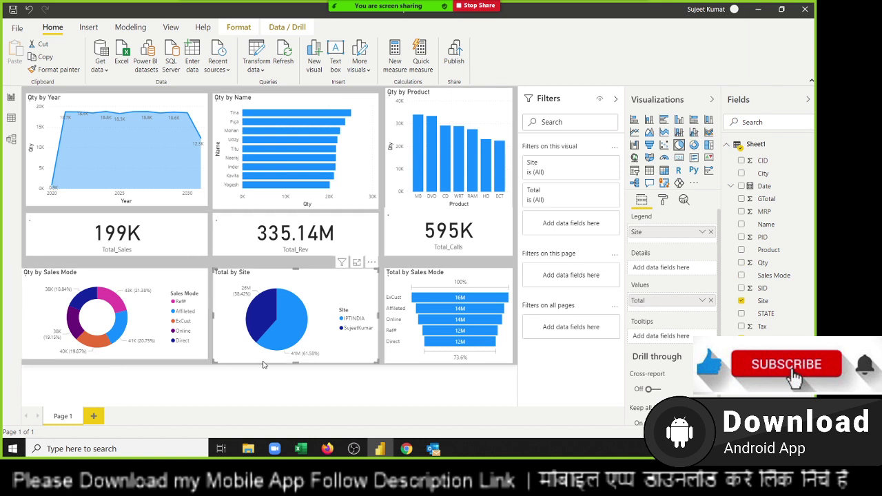
drag(295, 363, 297, 359)
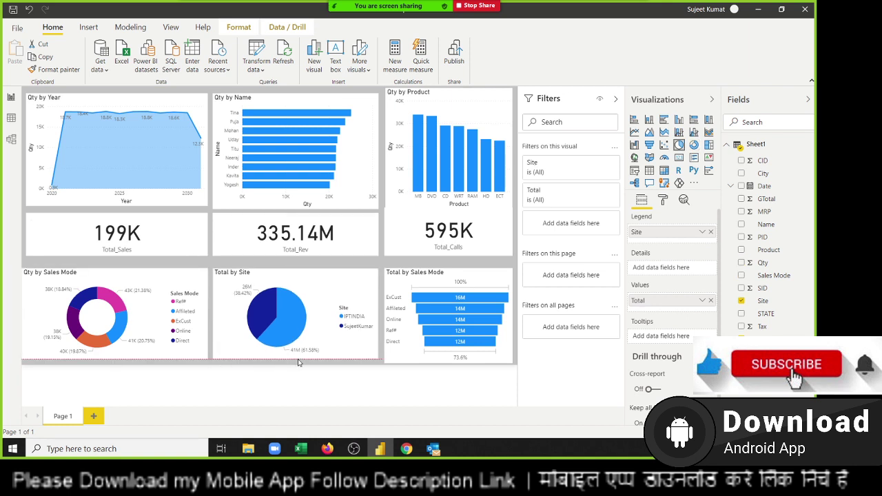
click(417, 361)
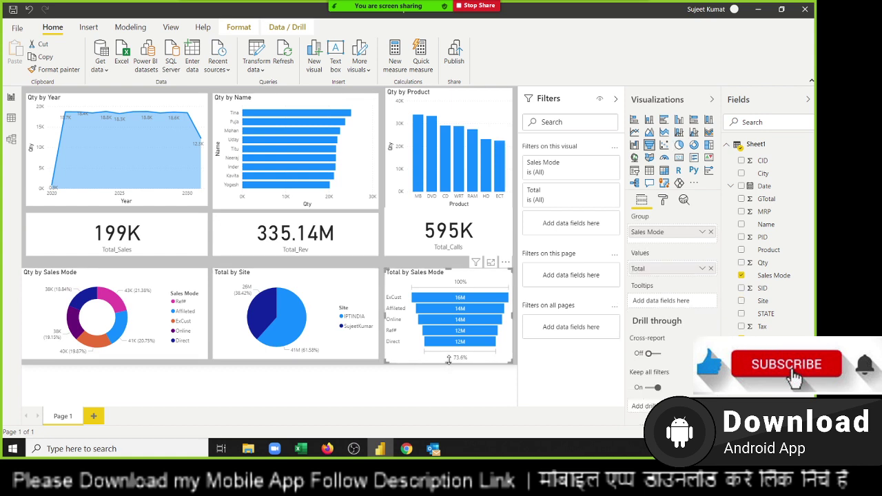
drag(449, 359, 448, 356)
click(435, 375)
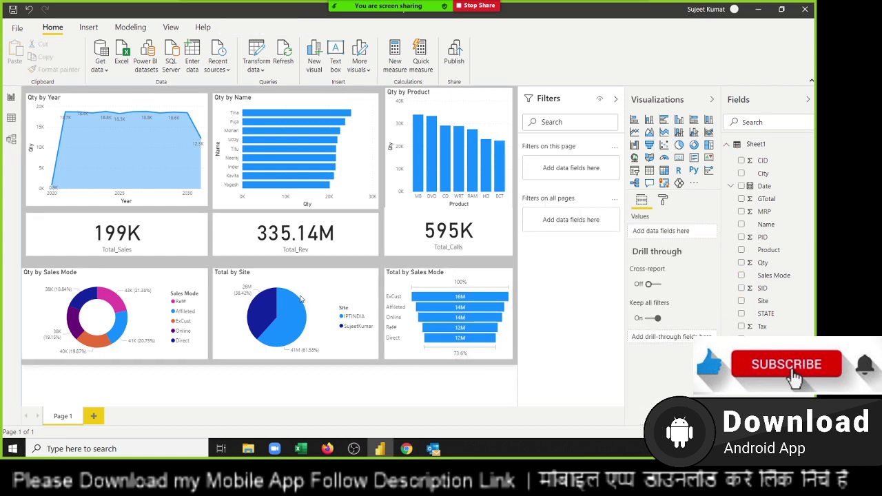
Raise the donut, pie and funnel charts' top edges so they sit level.
click(131, 276)
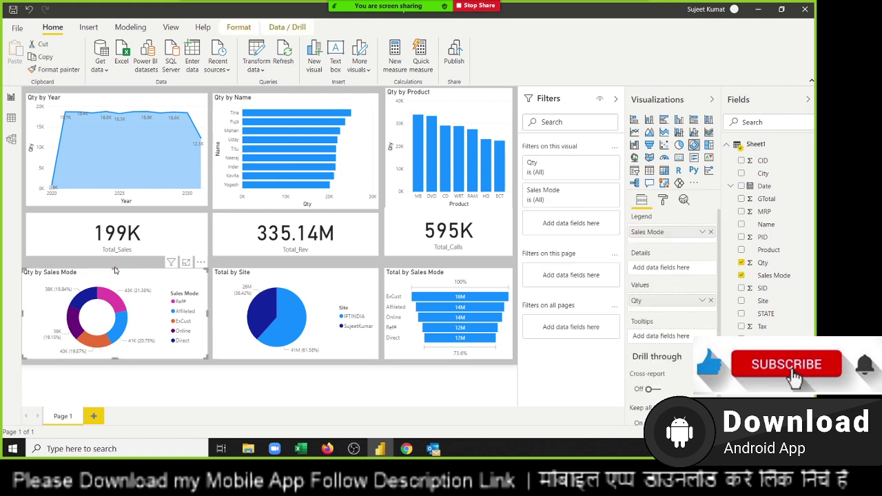
drag(113, 269, 113, 264)
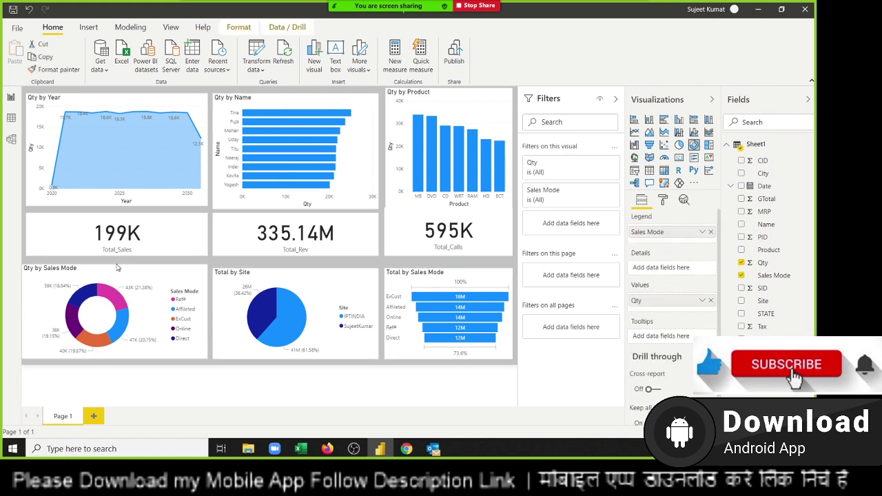
click(270, 277)
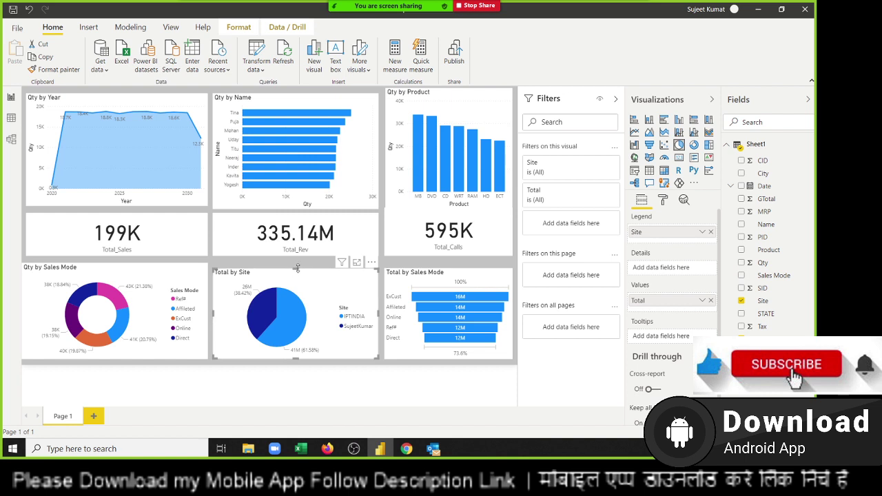
drag(298, 267, 298, 262)
click(432, 284)
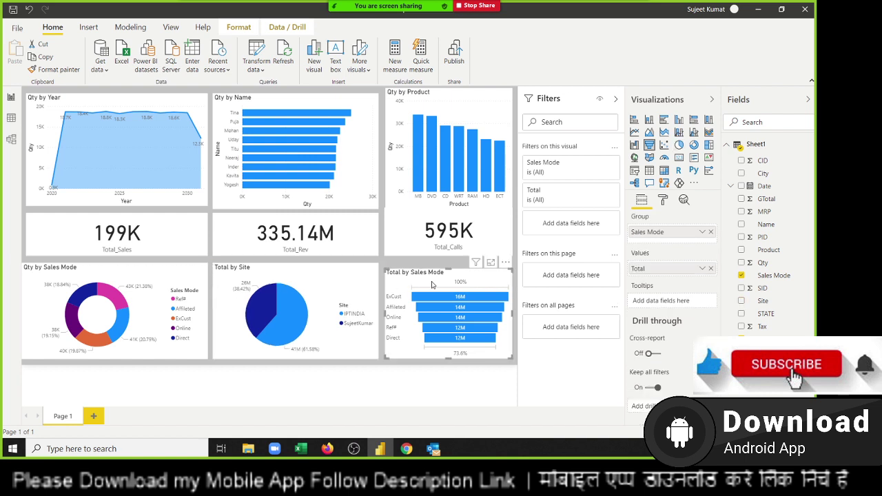
drag(449, 268, 450, 267)
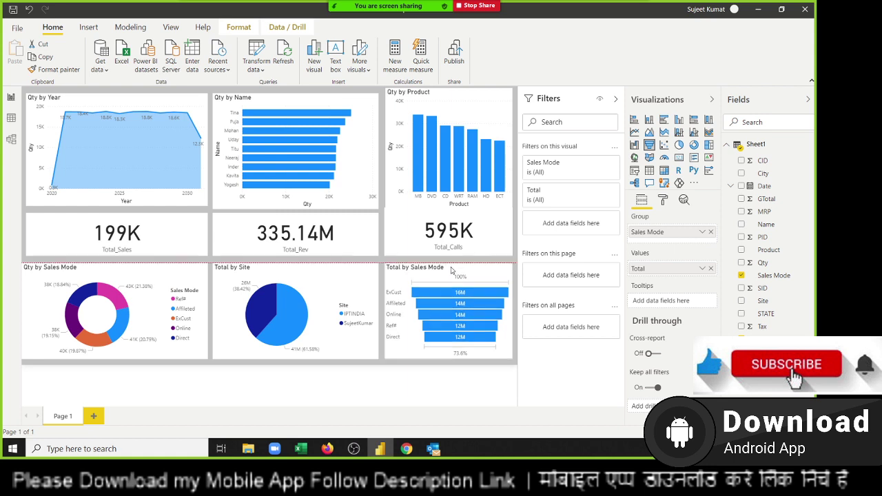
click(397, 399)
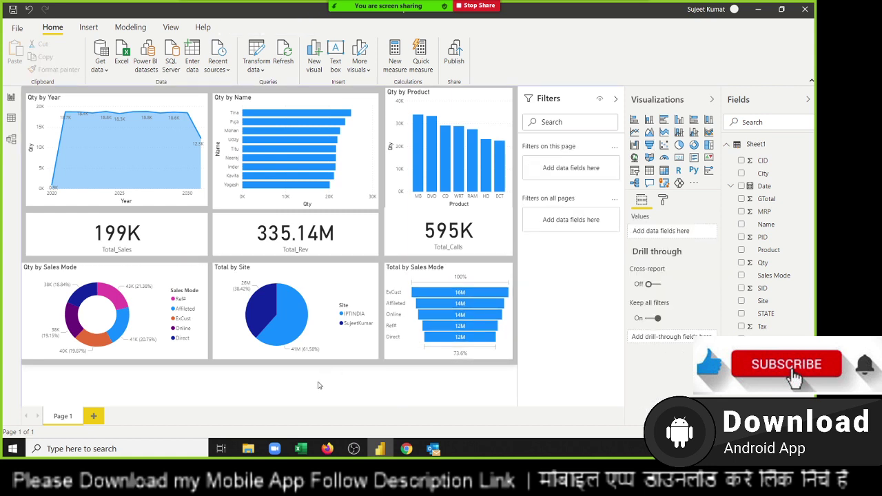
Try Spotlight on the Total_Sales card, then turn it off.
click(100, 247)
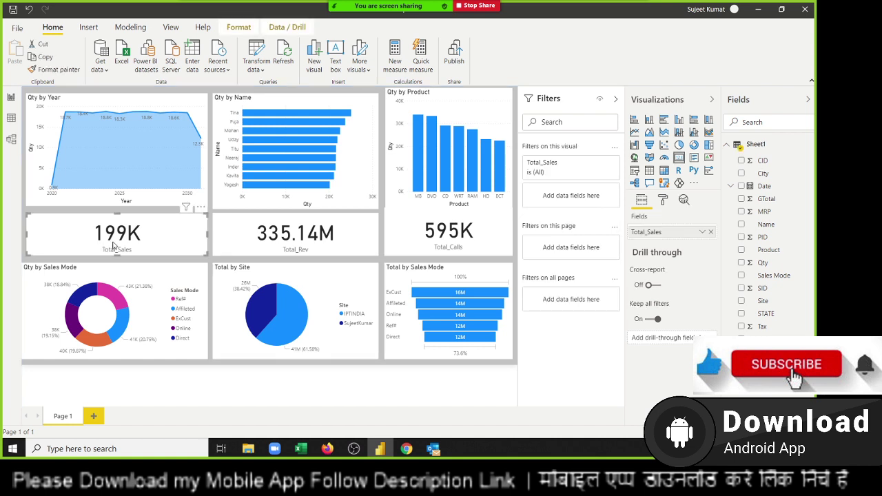
right_click(113, 244)
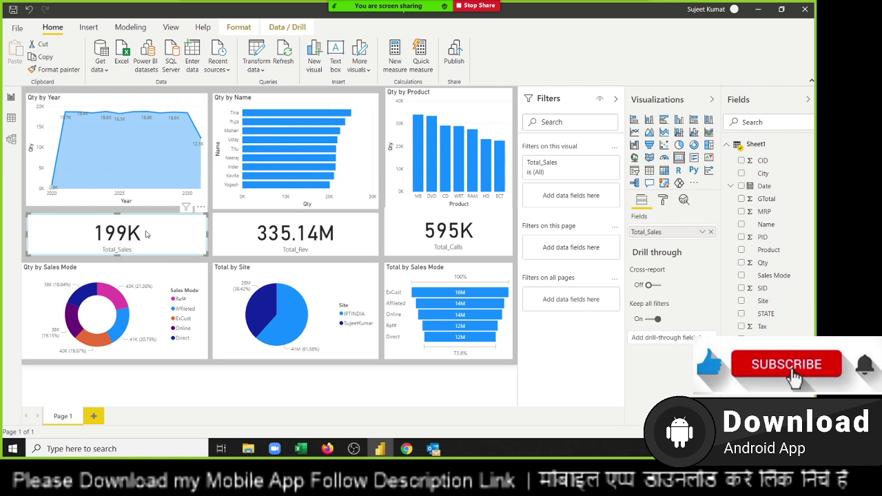
click(200, 207)
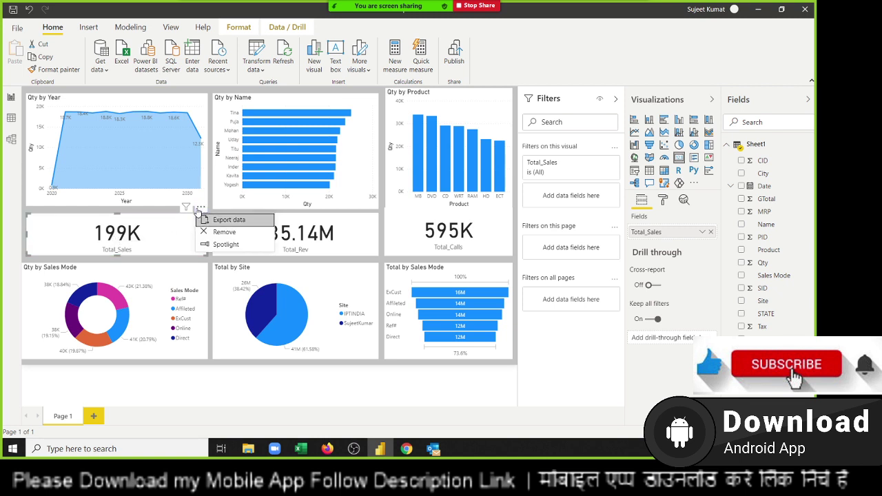
click(207, 244)
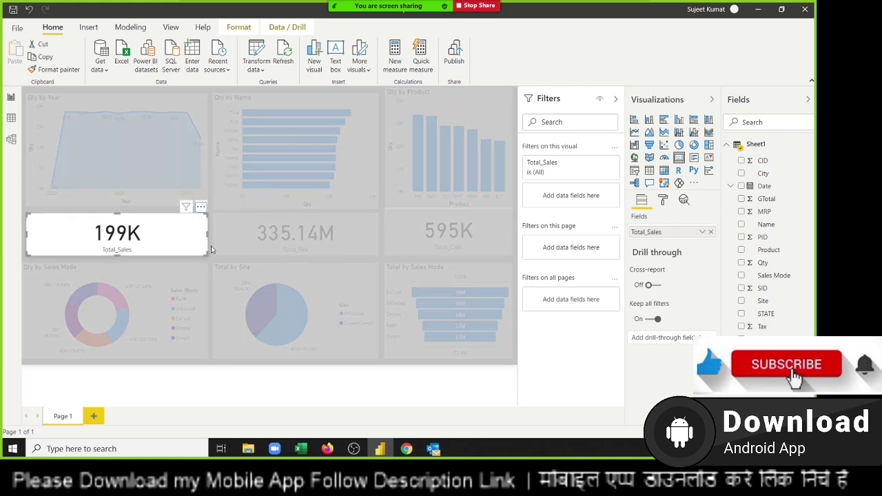
click(218, 248)
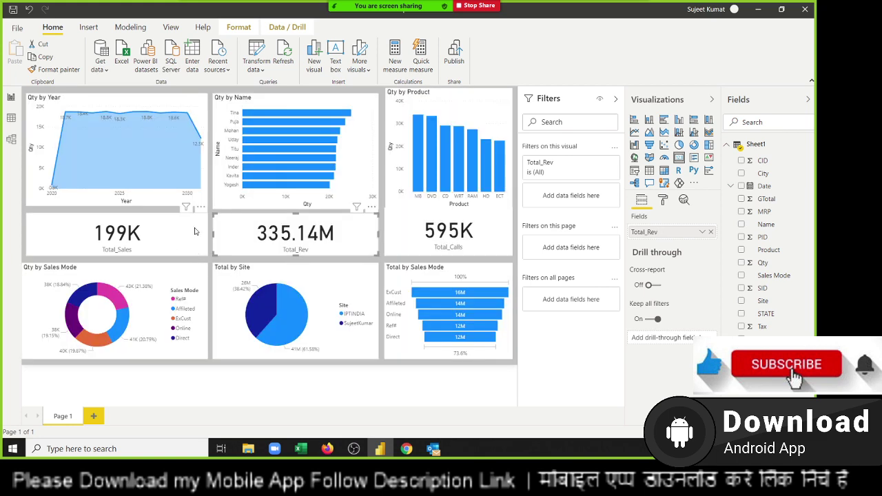
Export the Total_Sales card's data and save it as data.csv in the 2020 folder.
click(196, 228)
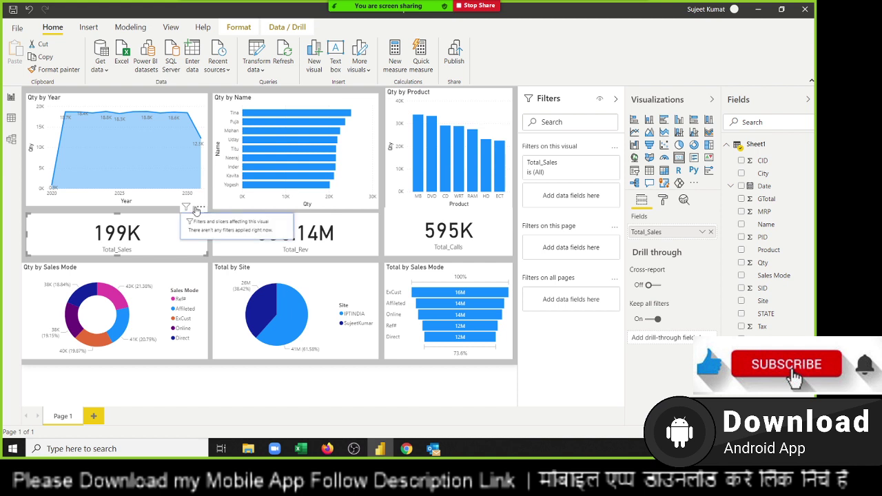
click(199, 207)
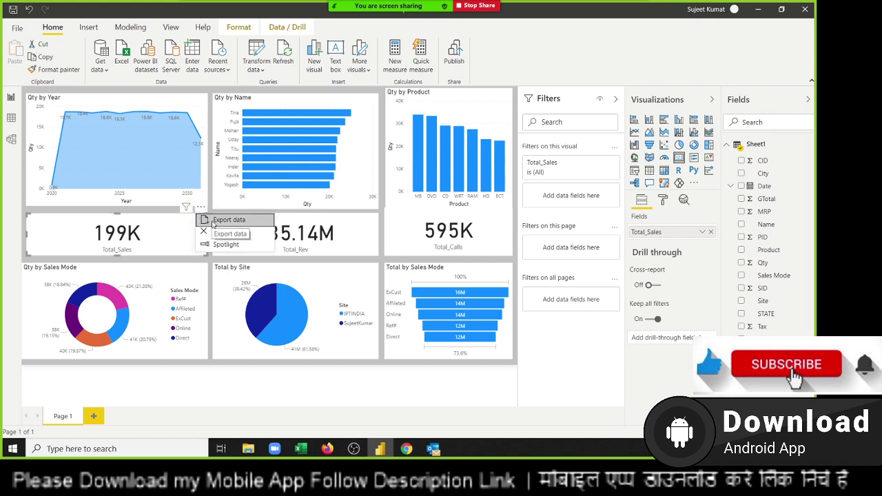
click(212, 220)
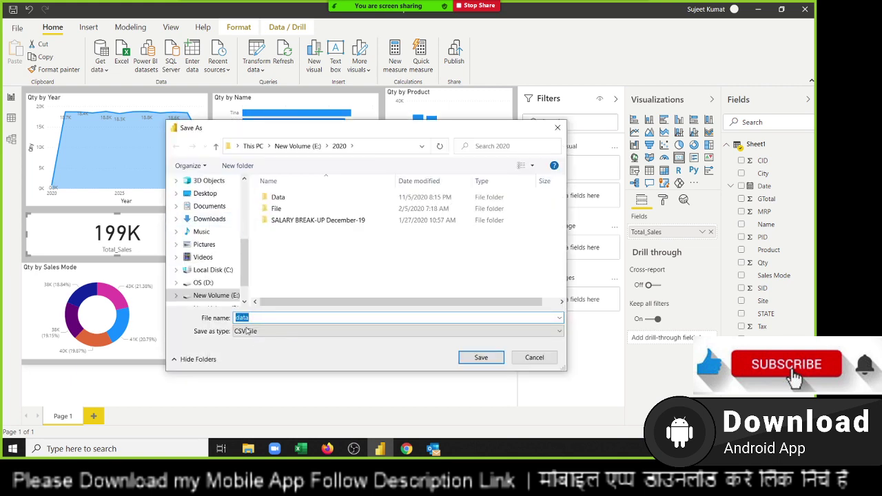
click(480, 357)
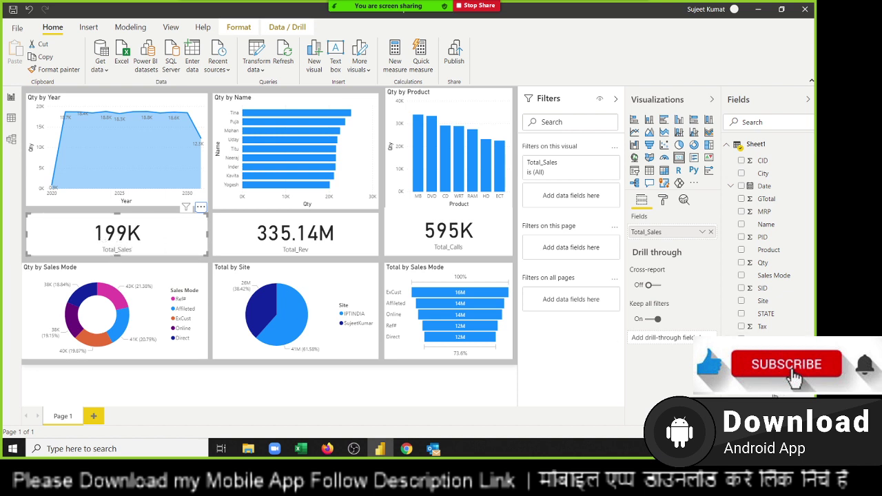
View the Total_Sales measure's formula, then start publishing the report from Home.
click(761, 364)
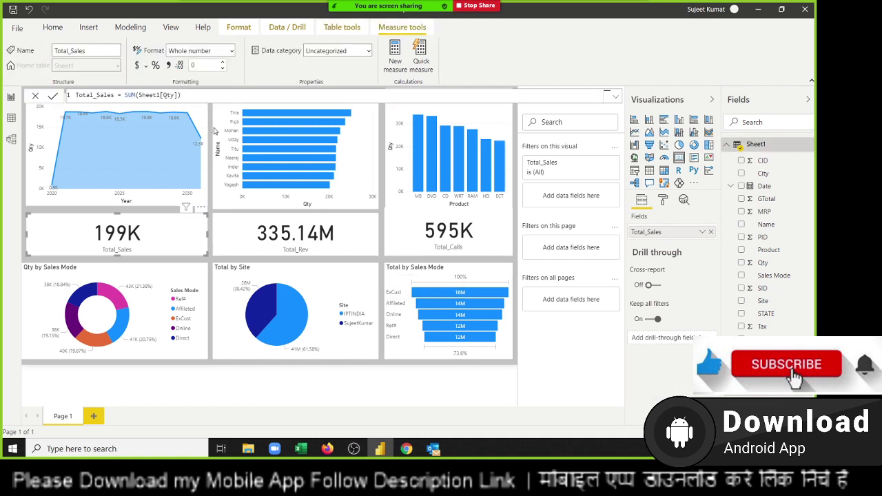
drag(196, 96, 74, 95)
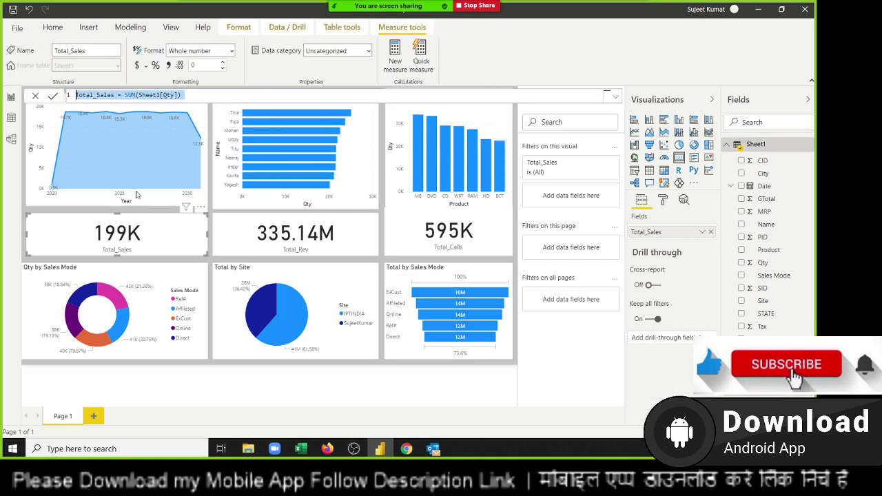
key(Tab)
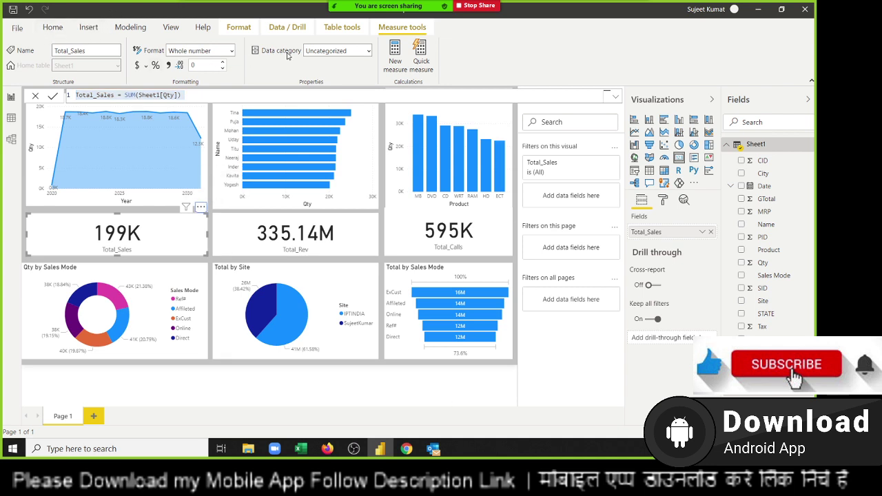
click(52, 28)
click(450, 63)
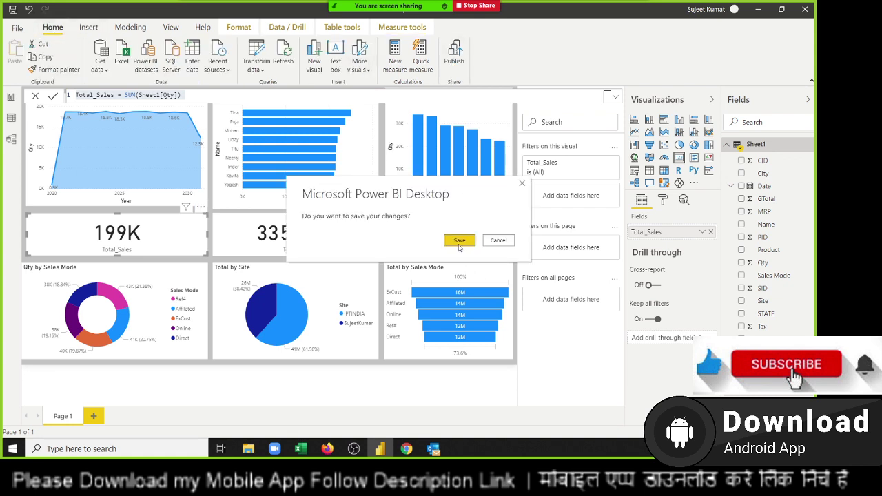
Save the report as Dashboard 10.
click(459, 241)
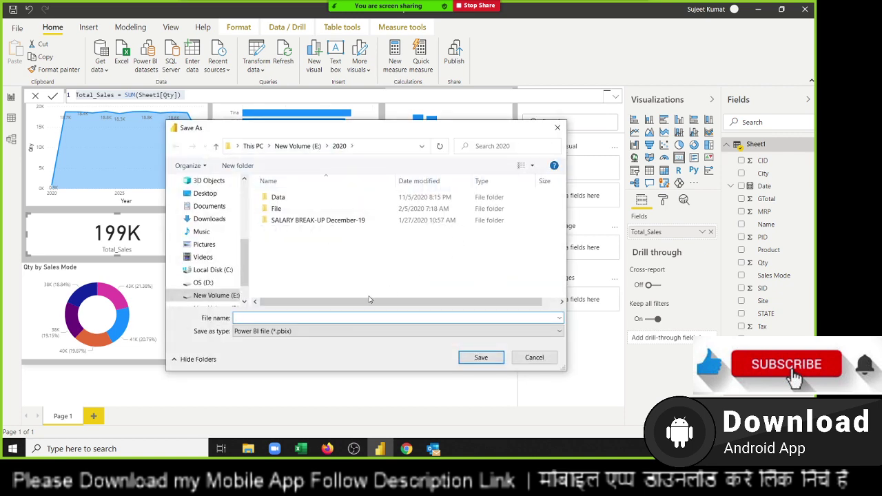
text(Das)
text(hboard 1)
text(0)
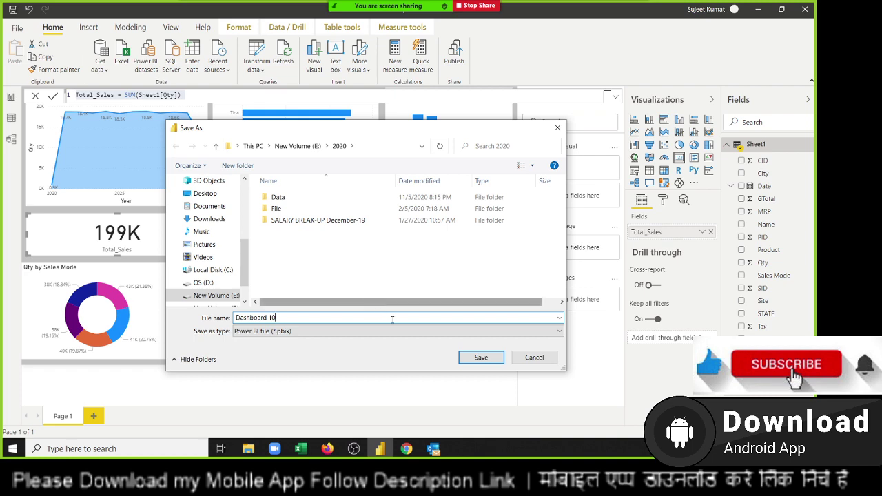
click(481, 360)
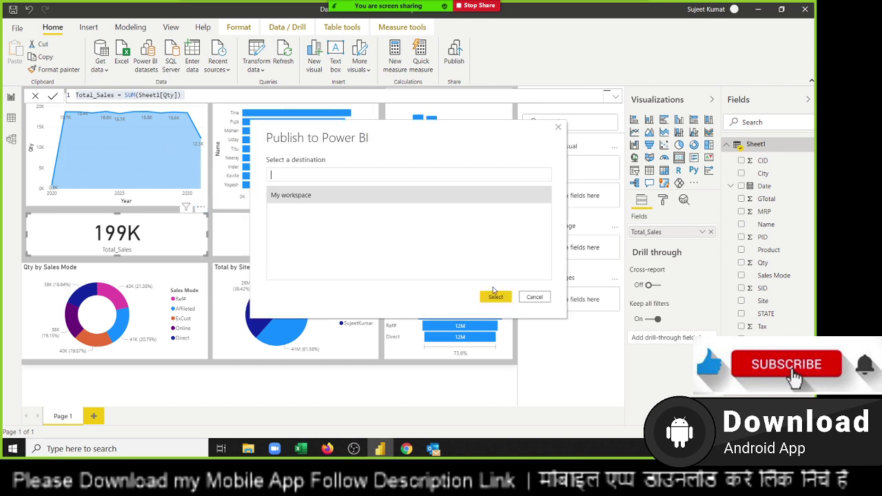
Publish the report to My workspace and view the recent reports list.
click(495, 298)
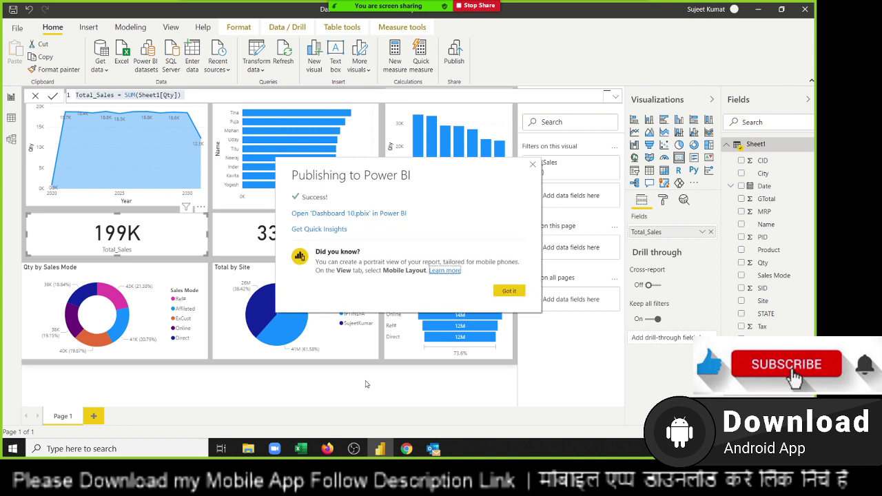
click(508, 290)
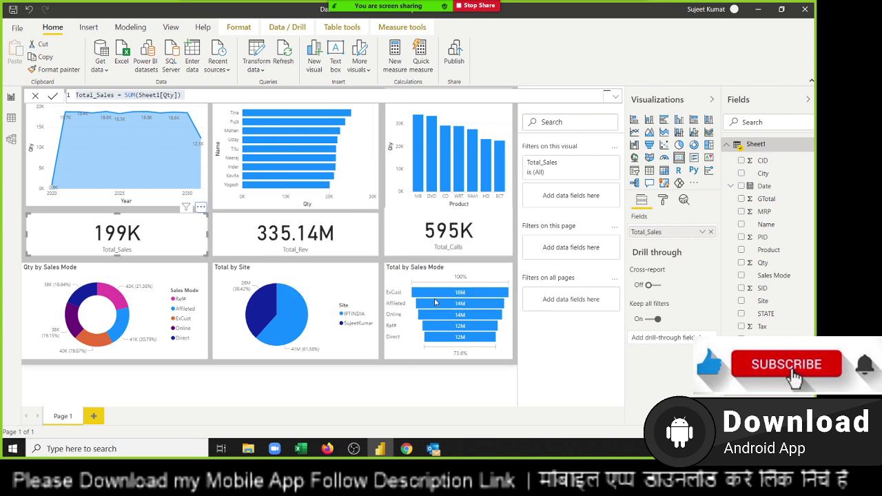
click(18, 31)
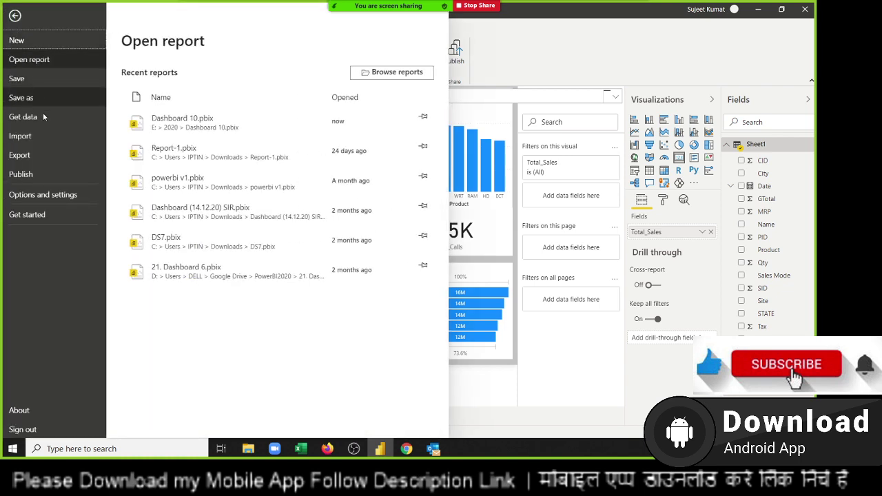
Glance at Power BI Desktop's Export options, then switch to the browser showing Report-1 'Sales Report - JAN 20'.
click(41, 155)
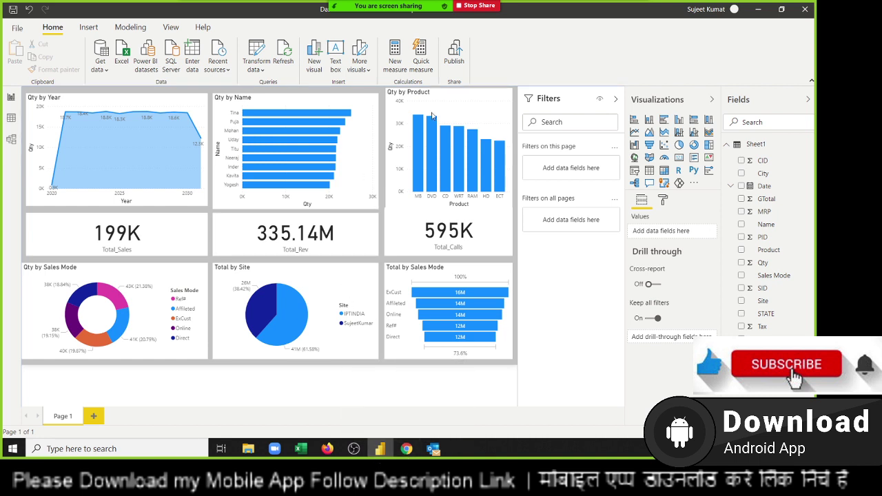
click(405, 451)
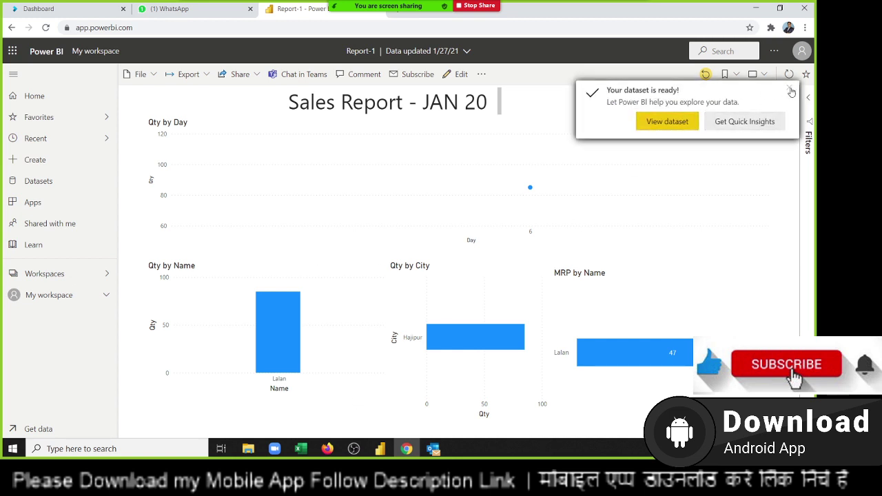
Try exporting Report-1 with Analyze in Excel, which is blocked by a Pro upgrade notice.
click(789, 88)
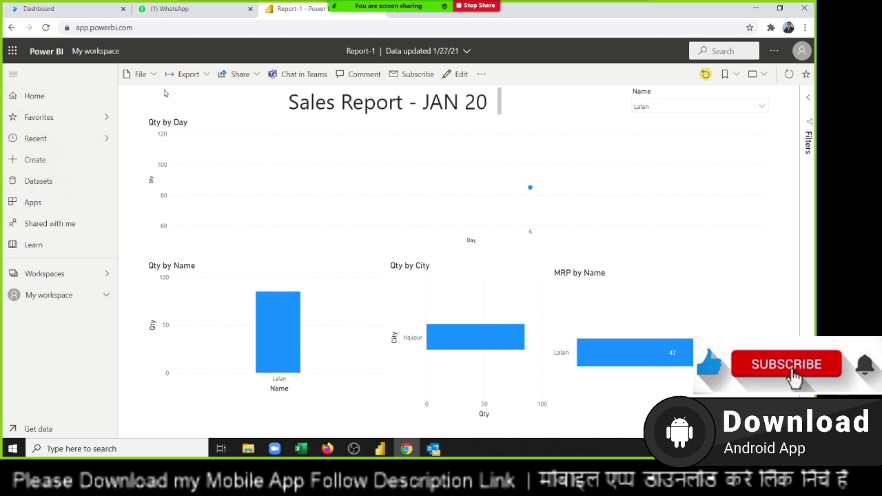
click(193, 78)
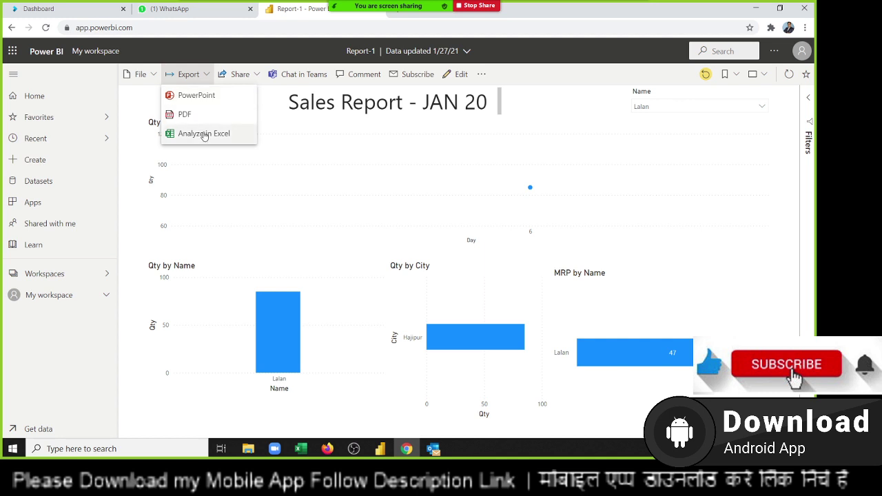
click(204, 134)
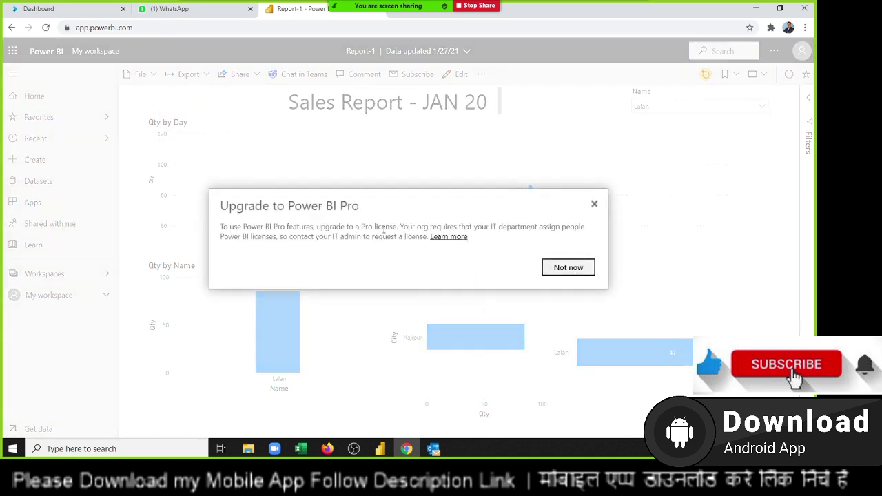
click(592, 208)
click(196, 76)
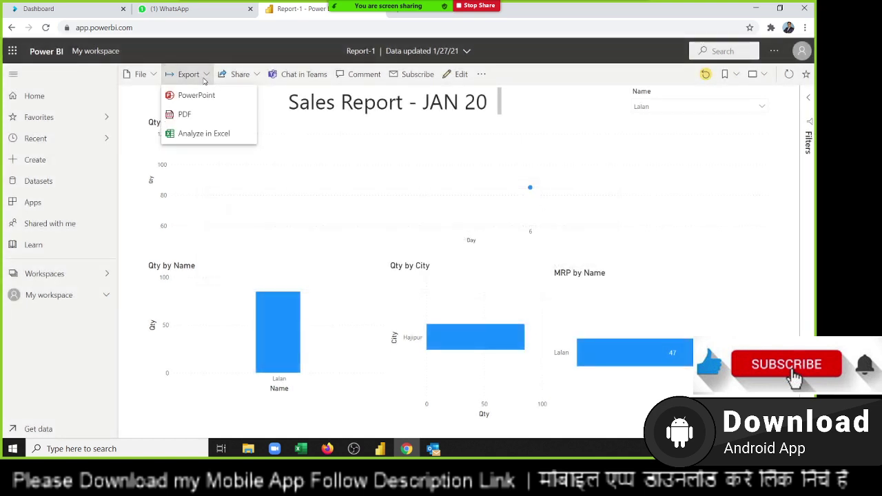
click(241, 81)
Attempt Publish to web from Share > Embed report and acknowledge the admin embed-codes refusal.
click(241, 82)
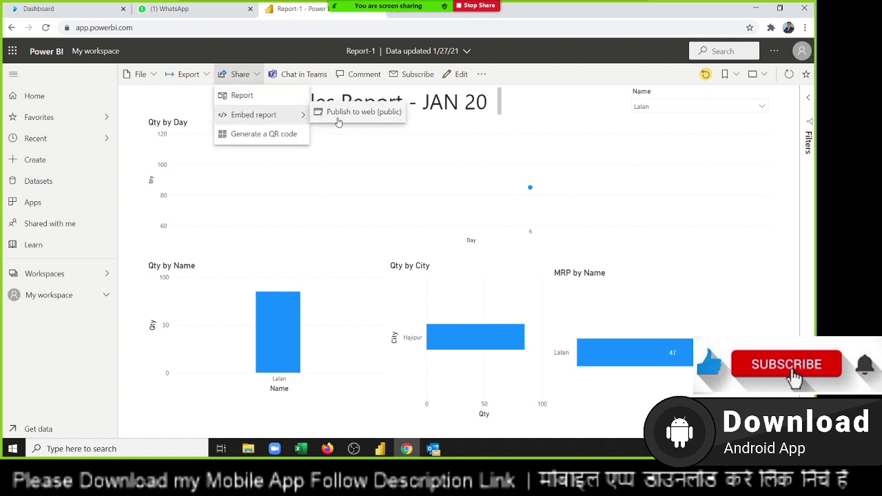
click(338, 118)
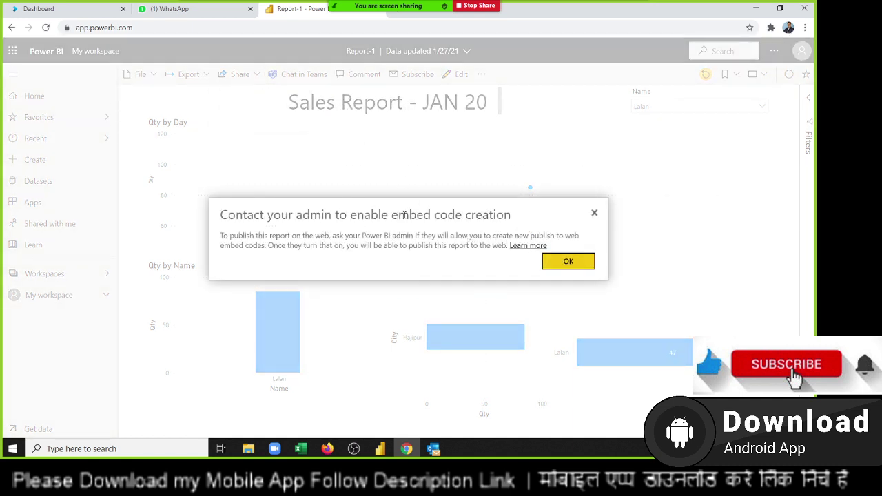
drag(282, 211, 566, 268)
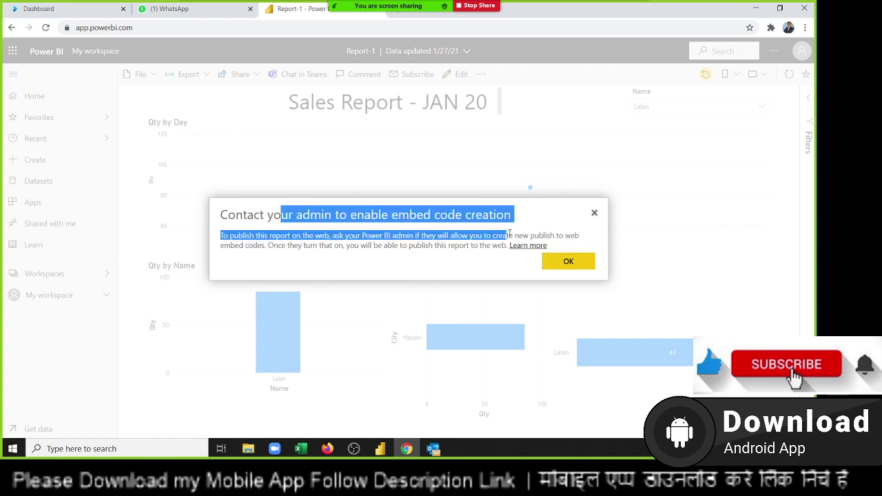
click(566, 267)
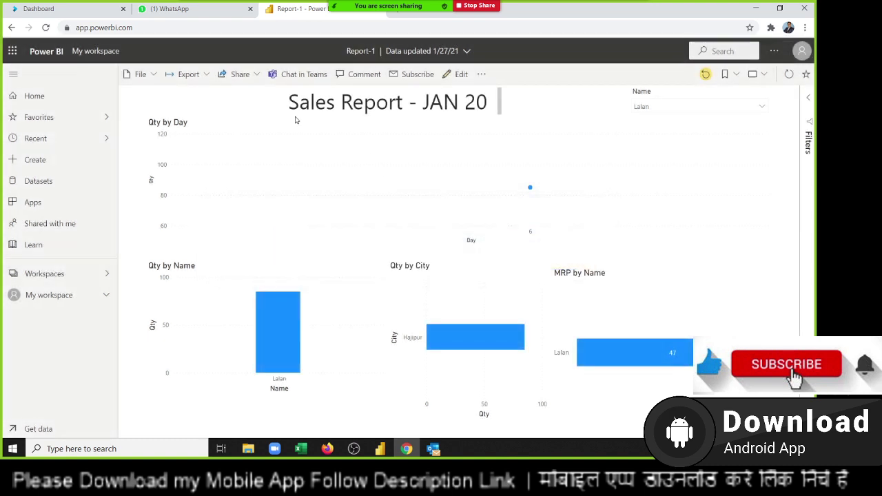
click(254, 76)
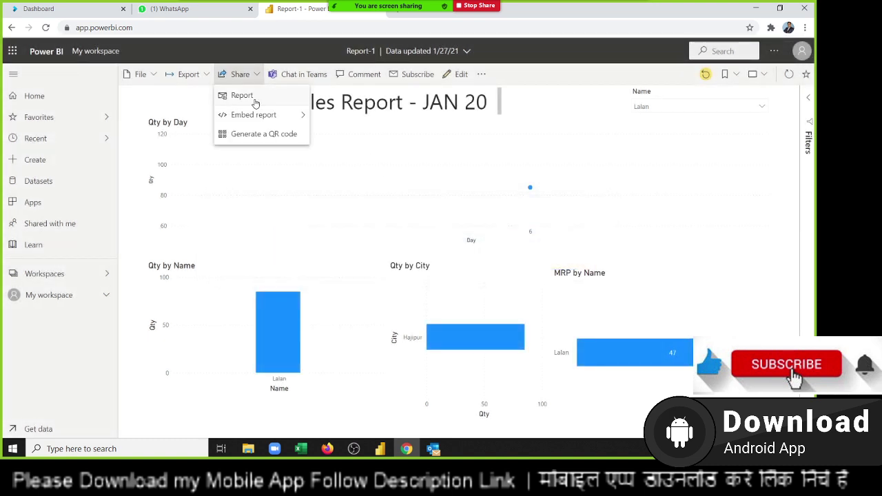
Generate a QR code for Report-1, then admit the waiting Zoom participant.
click(264, 138)
mouse_move(278, 332)
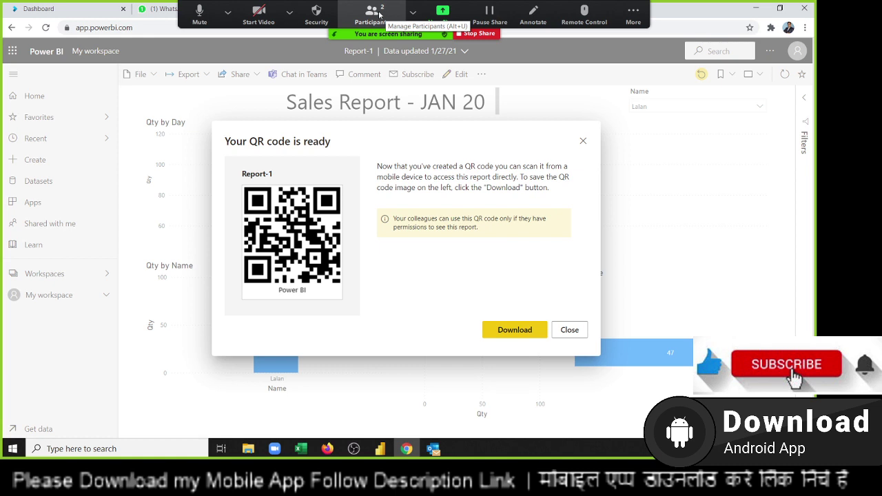
mouse_move(372, 14)
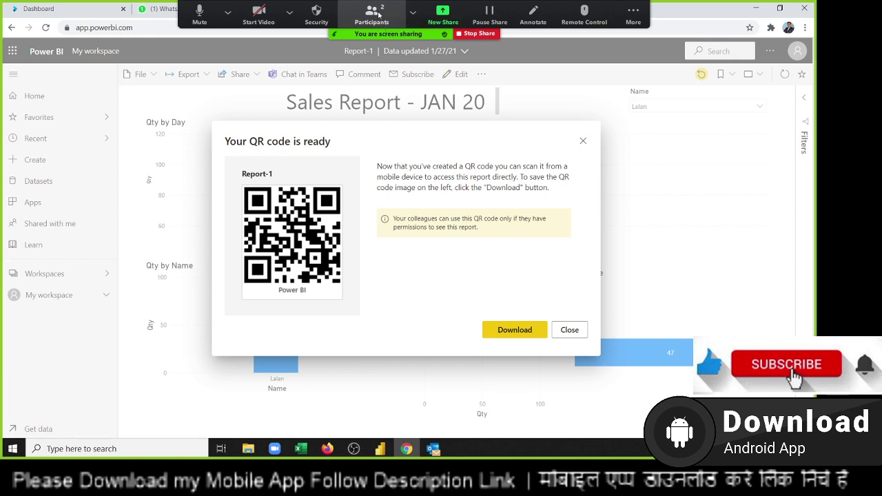
click(449, 65)
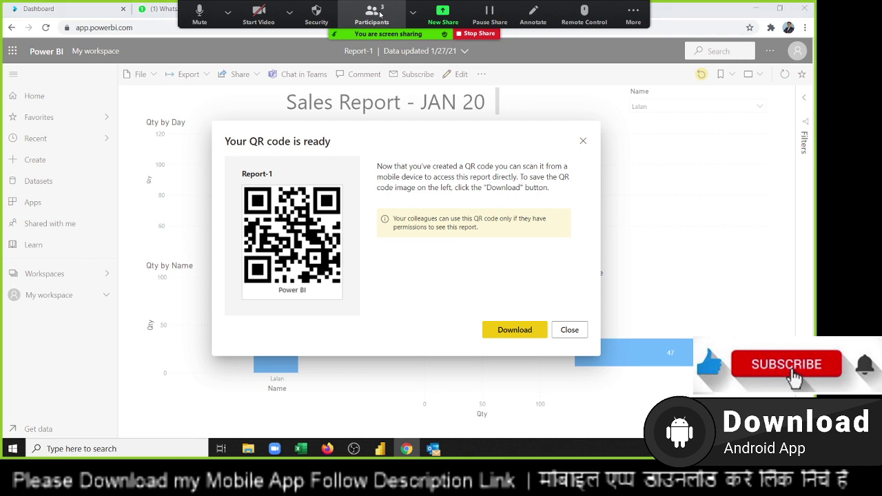
Make the newly admitted participant the Zoom meeting host and confirm the handover.
click(379, 14)
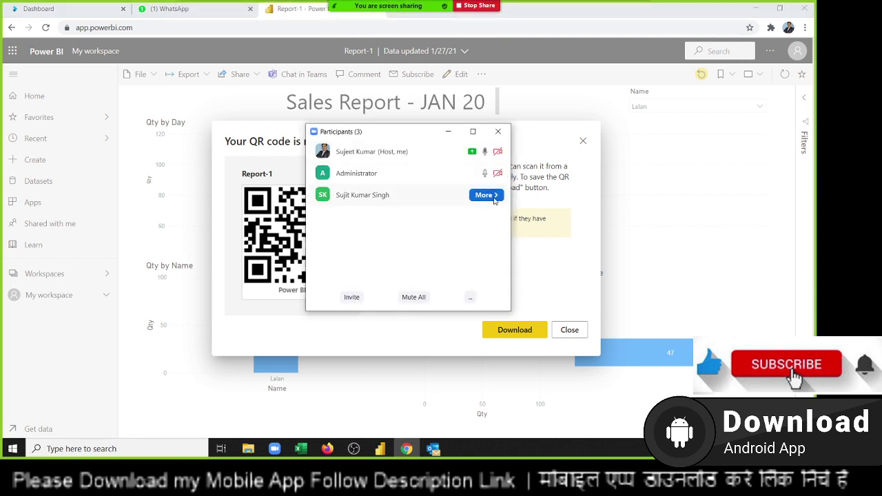
click(494, 200)
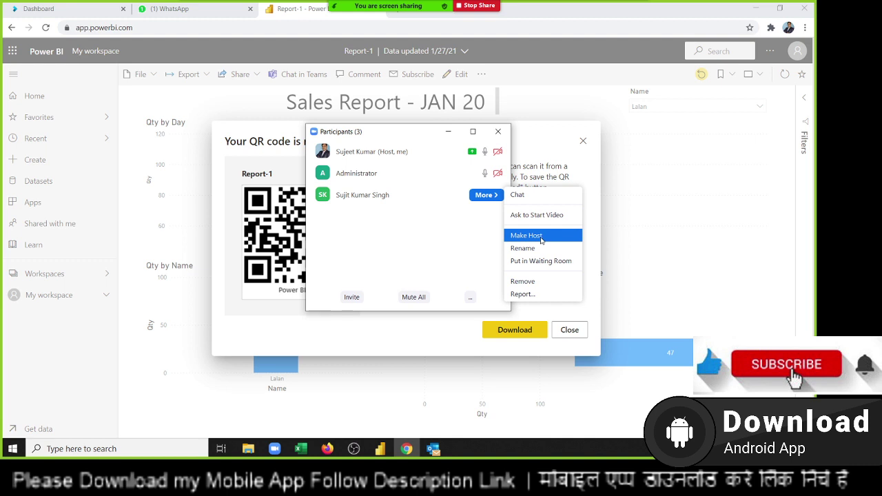
click(542, 238)
click(459, 255)
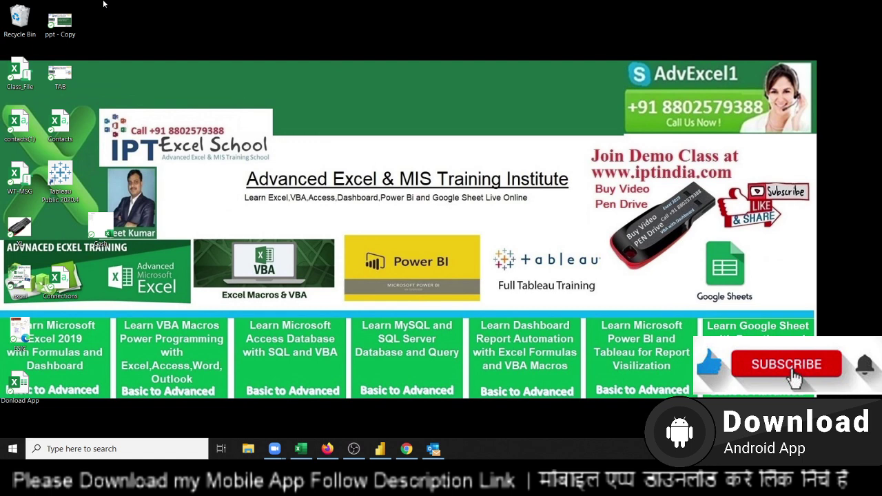
Restore the Chrome window showing Report-1's ready QR code.
click(407, 450)
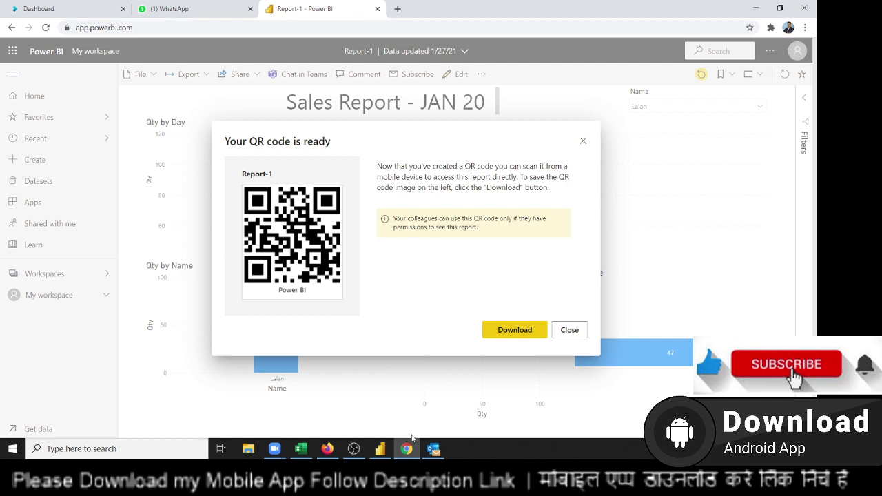
Close the QR code dialog, open My workspace, dismiss the lineage tip and open the DReport dataset.
click(570, 331)
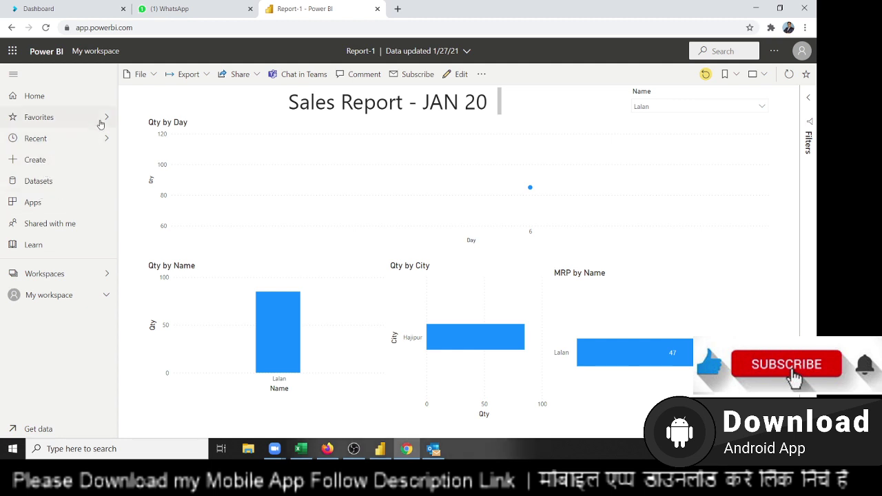
click(38, 275)
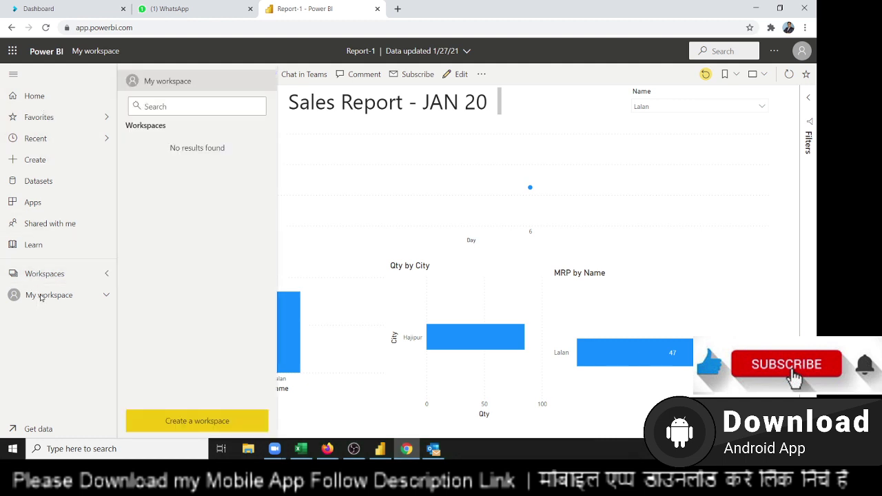
click(41, 297)
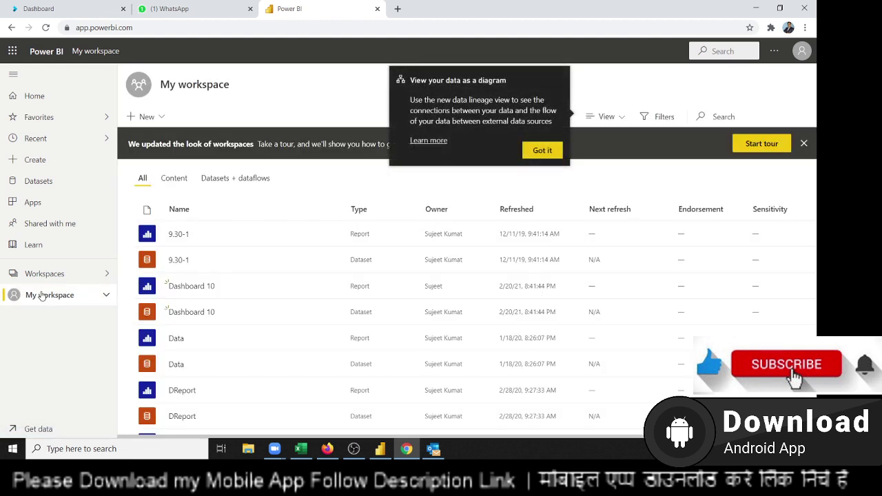
click(542, 150)
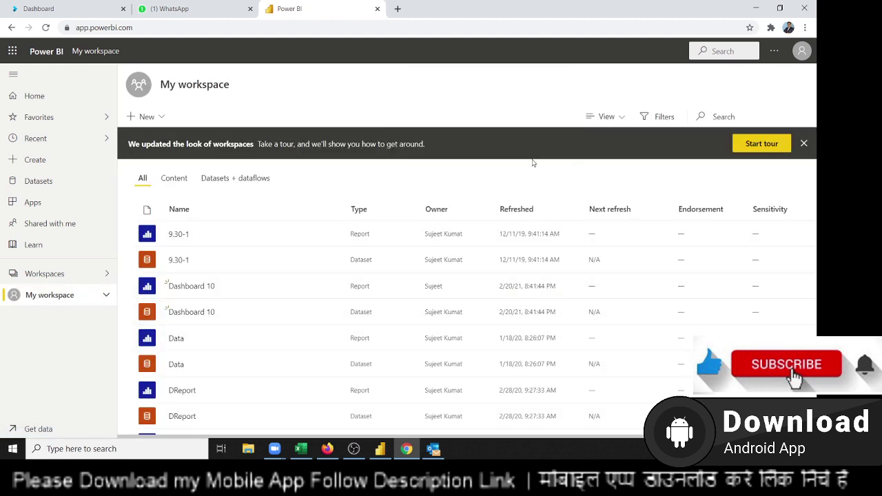
scroll(276, 337, down, 3)
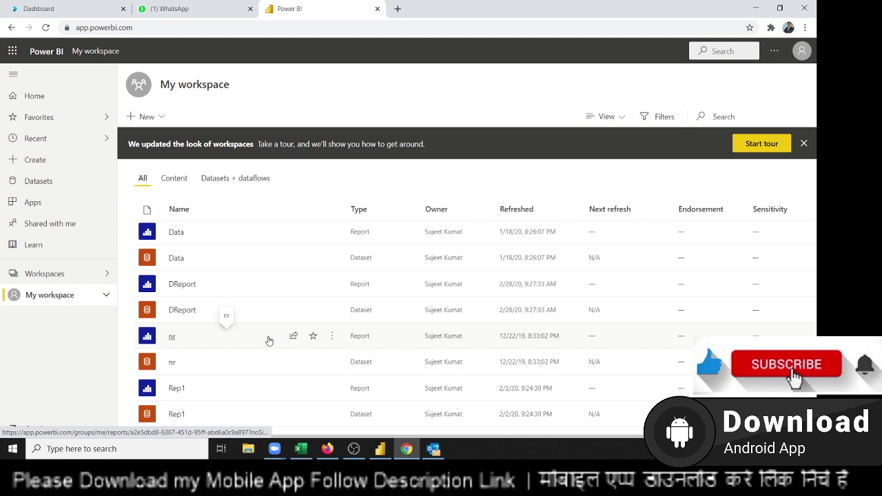
mouse_move(242, 310)
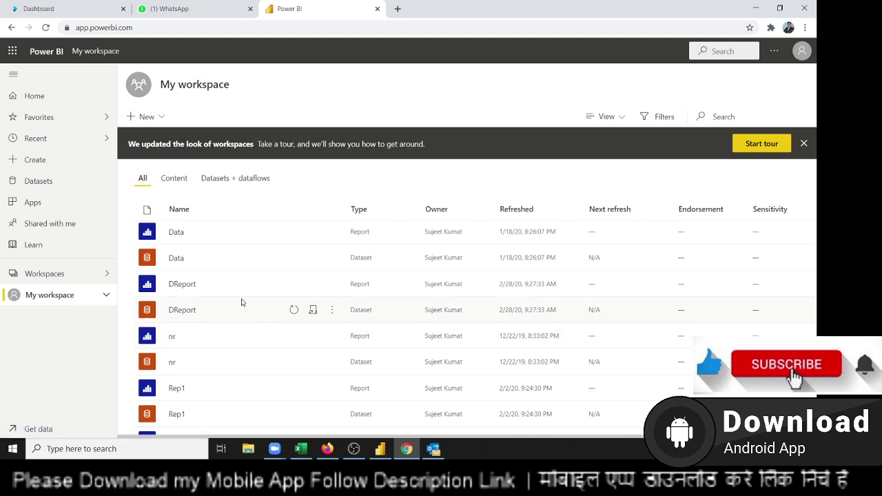
click(241, 302)
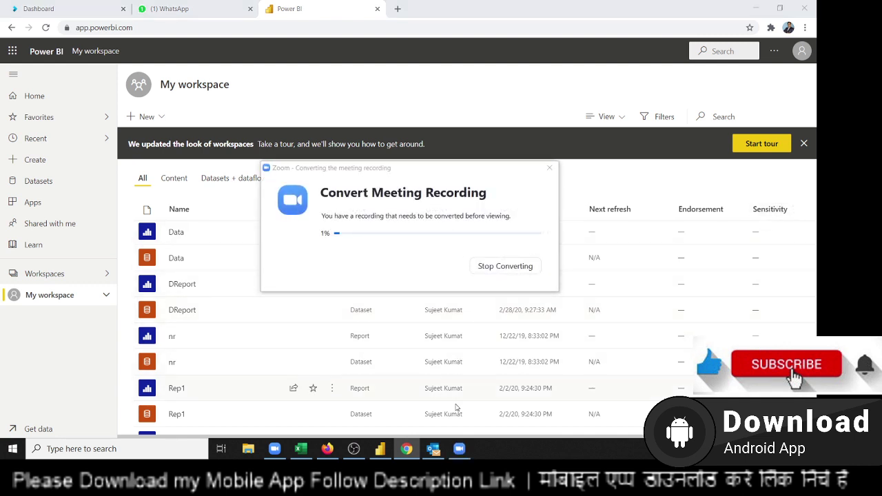
mouse_move(459, 449)
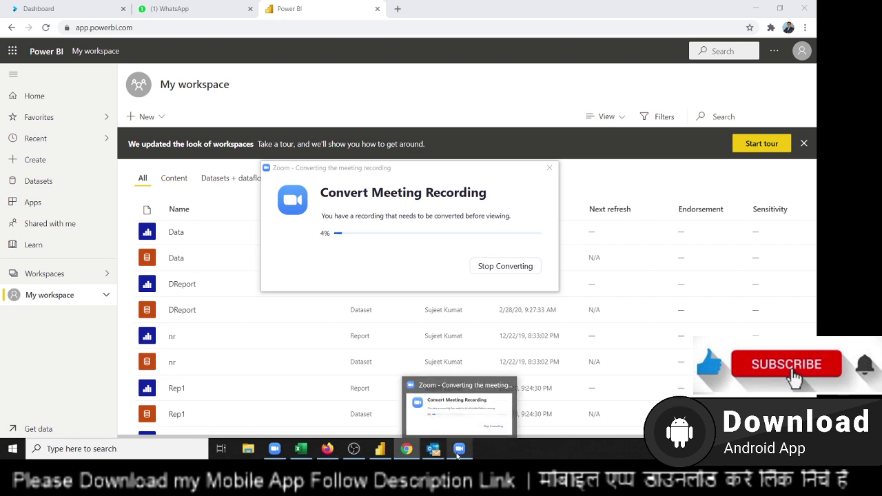
Bring up the main Zoom window, dismiss the meeting-ended notice and start a new meeting.
click(411, 449)
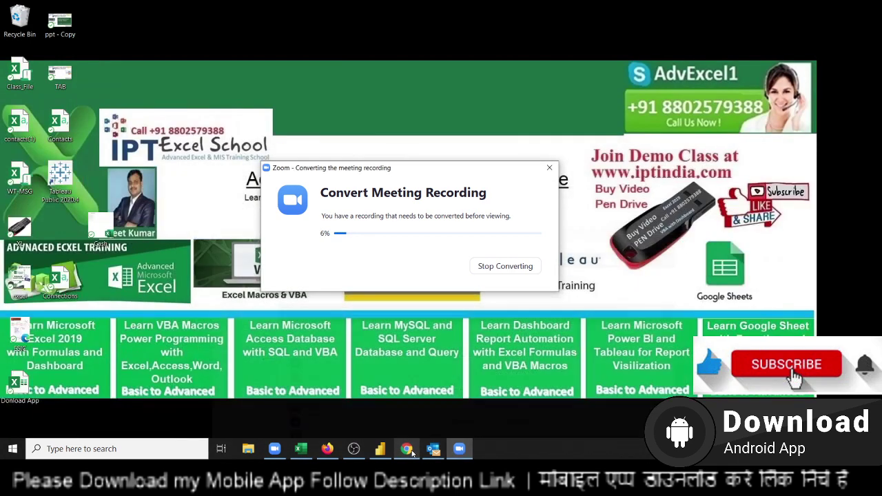
click(412, 451)
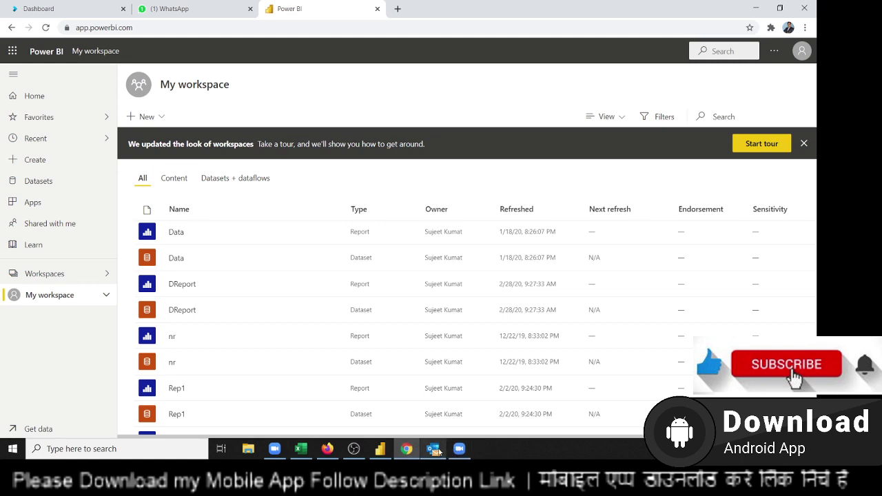
click(459, 449)
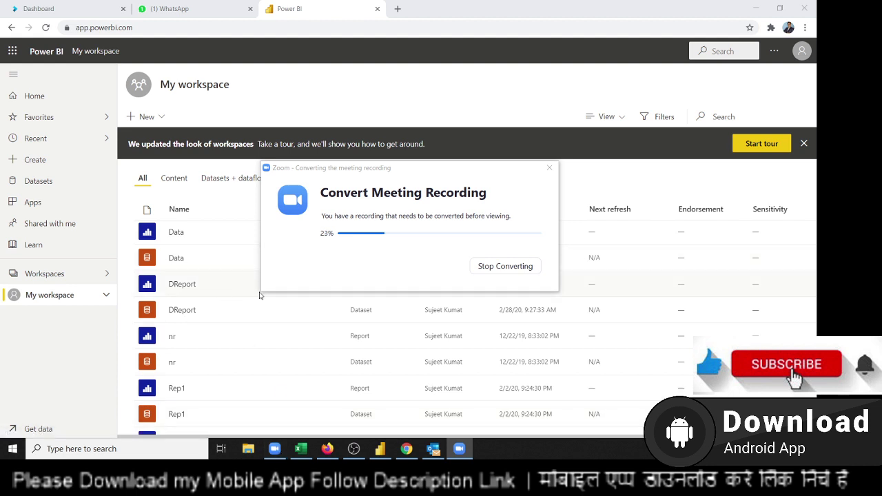
click(275, 449)
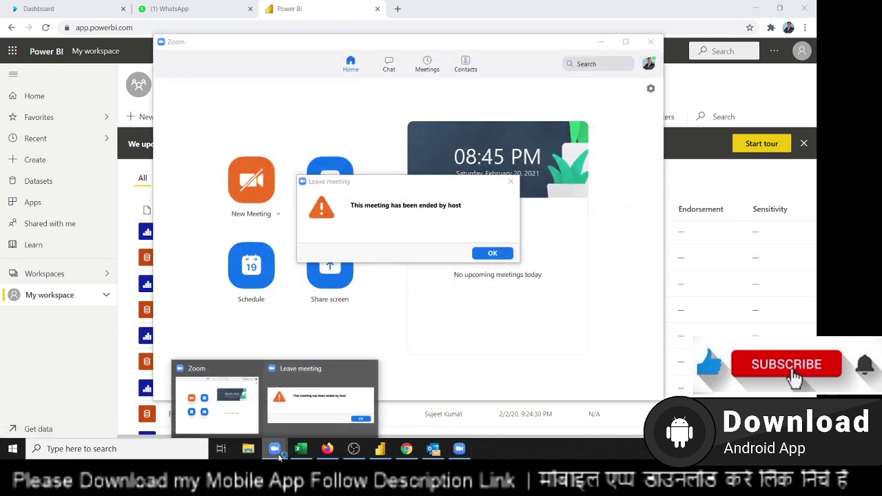
click(491, 254)
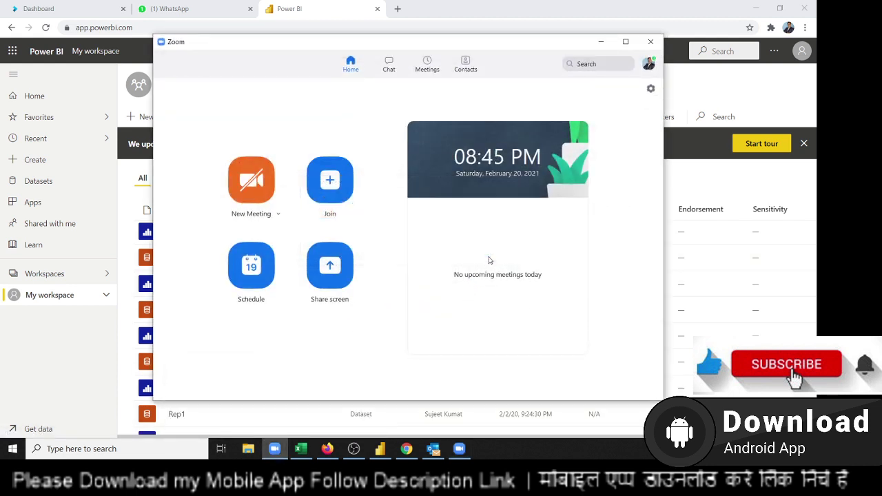
click(268, 200)
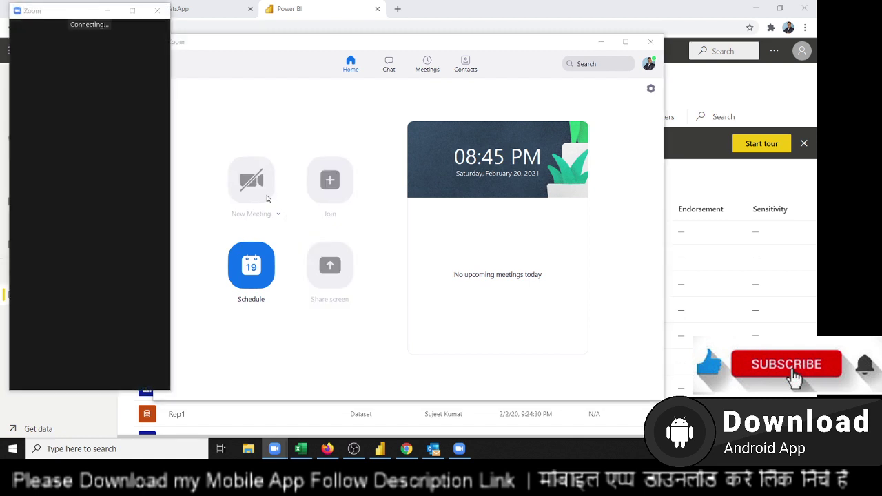
click(600, 43)
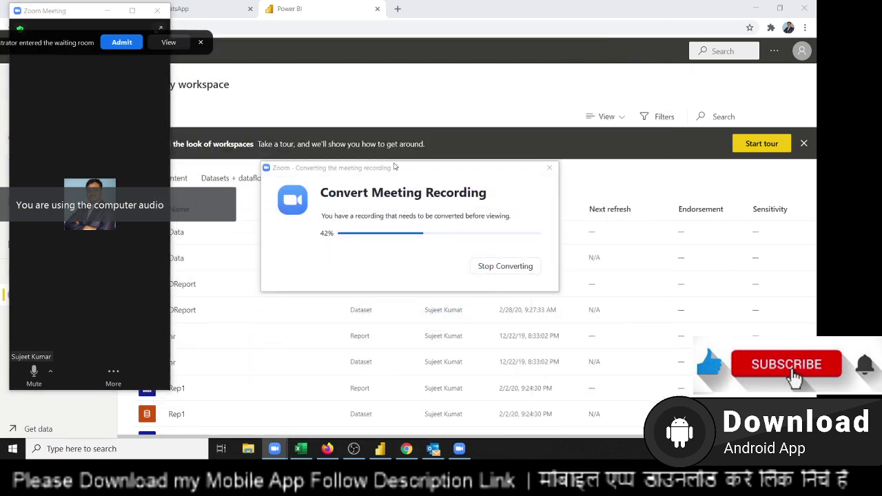
Admit the waiting participant, maximize the meeting and share the entire screen.
click(121, 42)
click(132, 11)
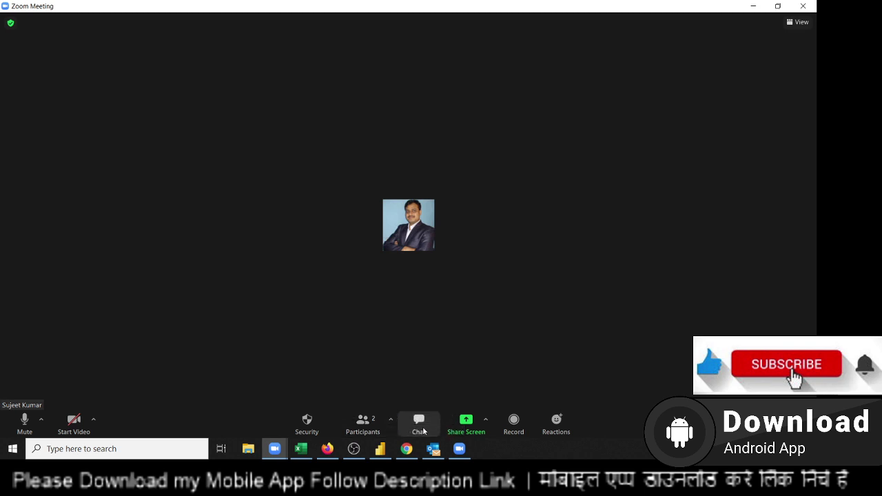
click(466, 421)
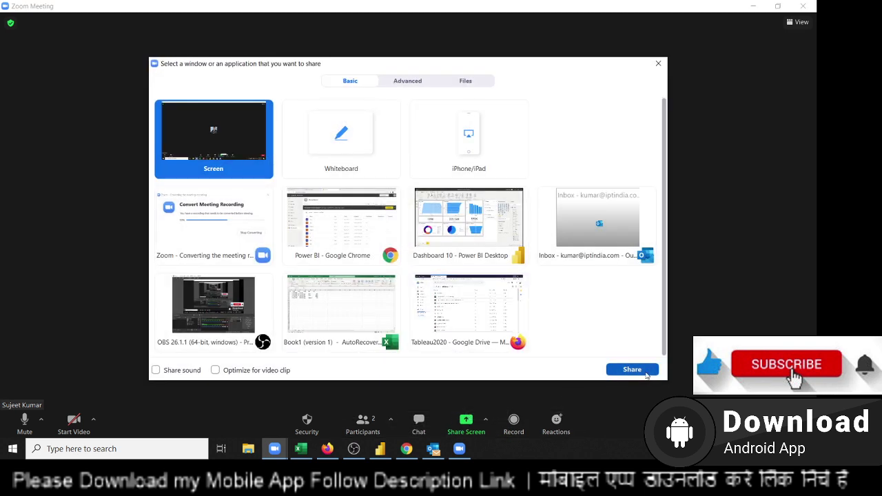
click(651, 372)
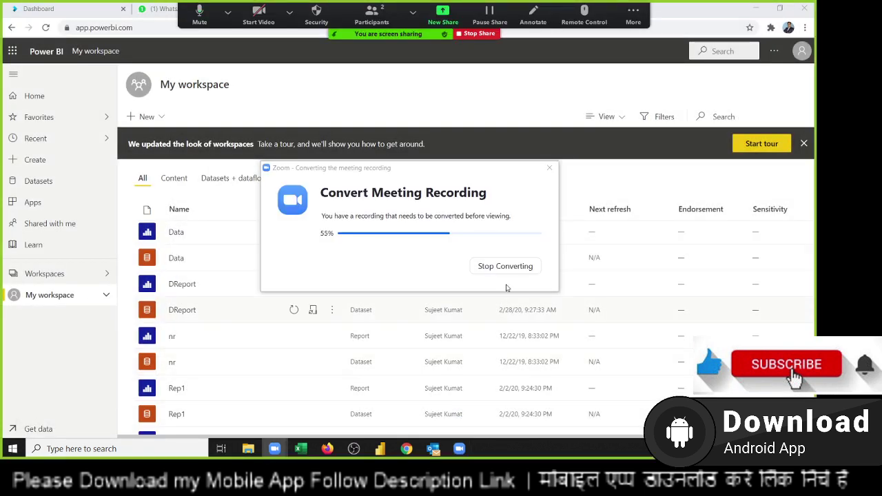
click(375, 14)
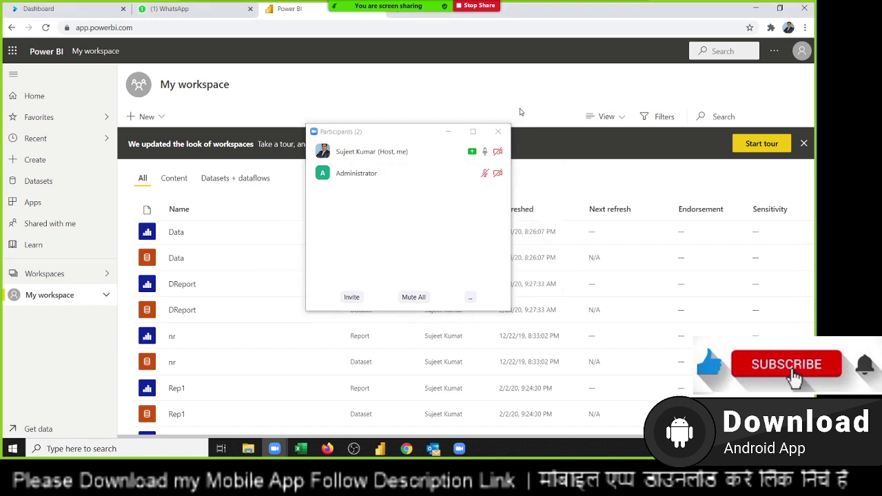
Close the Zoom participants window and filter My workspace to Datasets + dataflows.
click(497, 131)
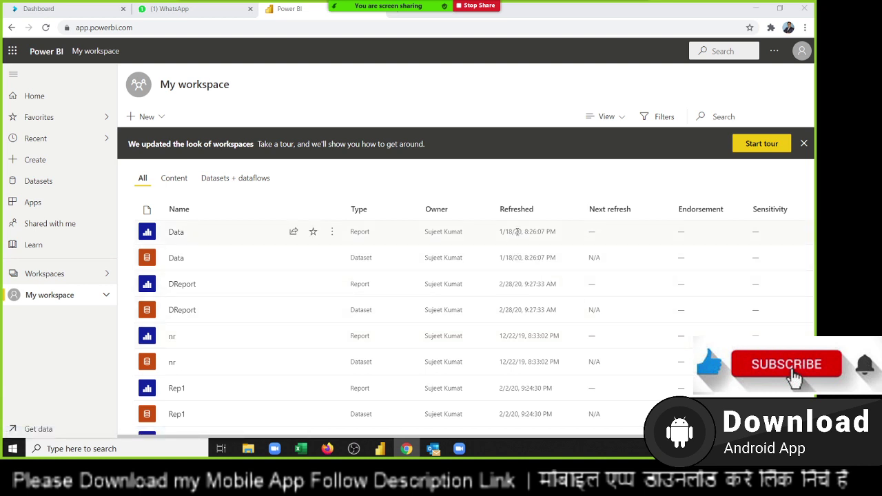
scroll(518, 289, down, 2)
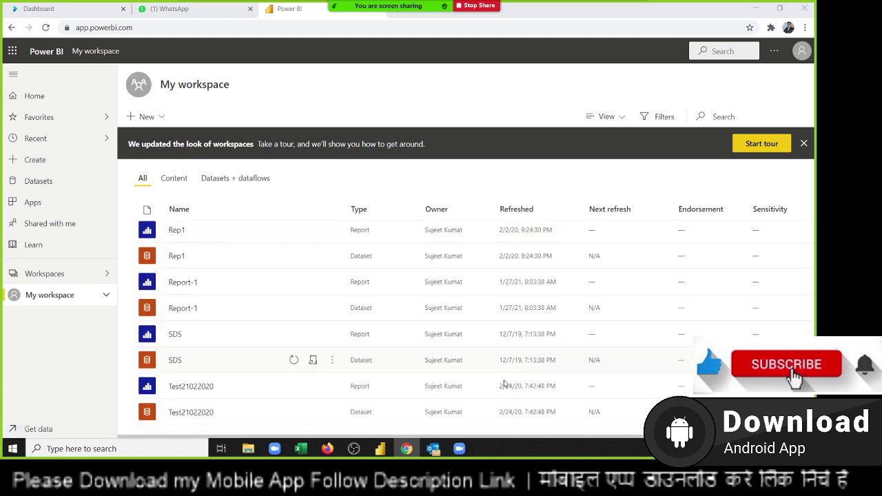
scroll(344, 331, up, 3)
click(221, 180)
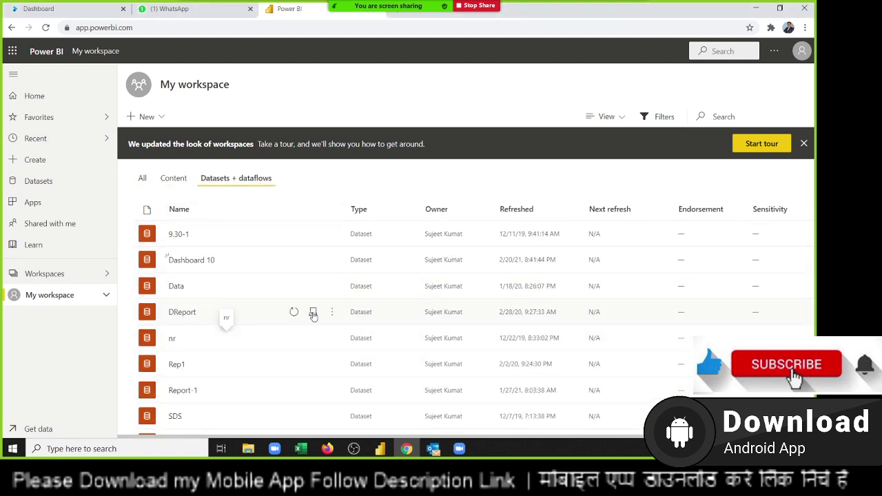
mouse_move(524, 259)
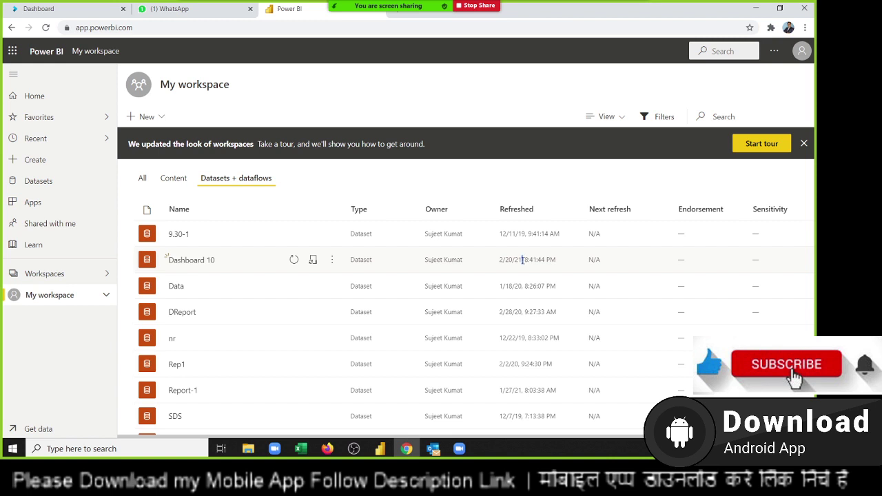
Highlight the Dashboard 10 and DReport dataset names and dismiss the 'We updated the look of workspaces' banner.
drag(522, 260, 394, 260)
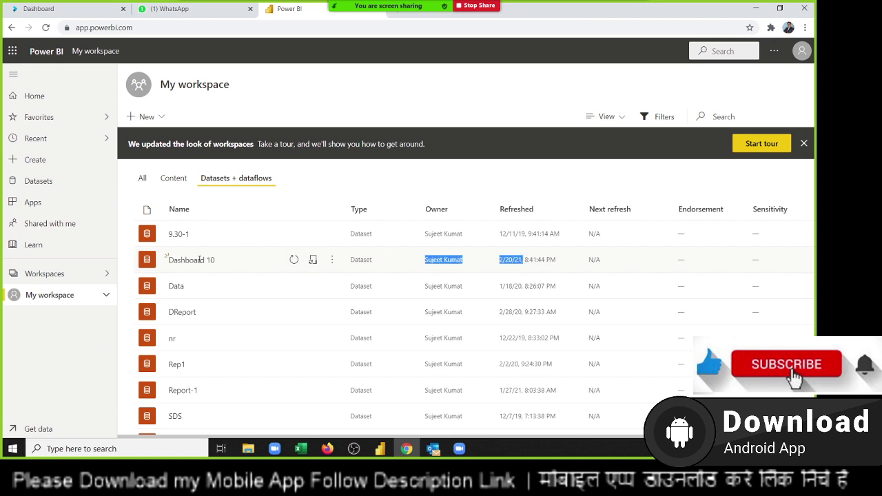
double_click(190, 260)
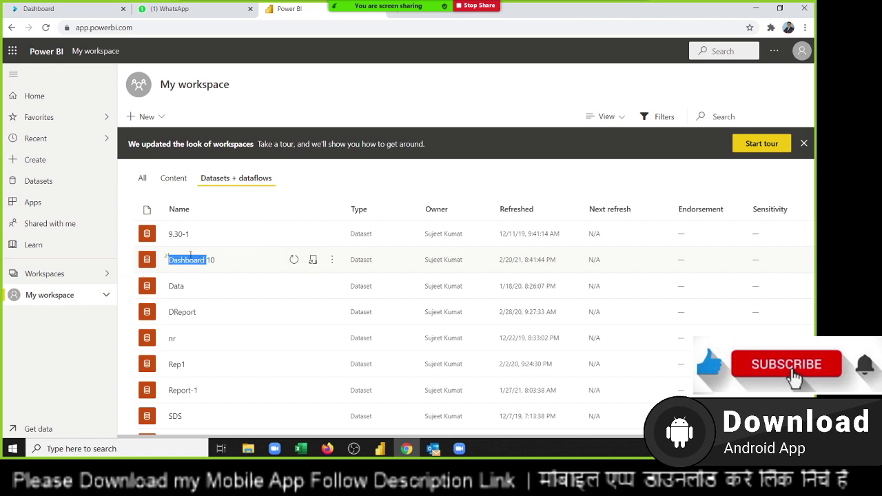
double_click(190, 260)
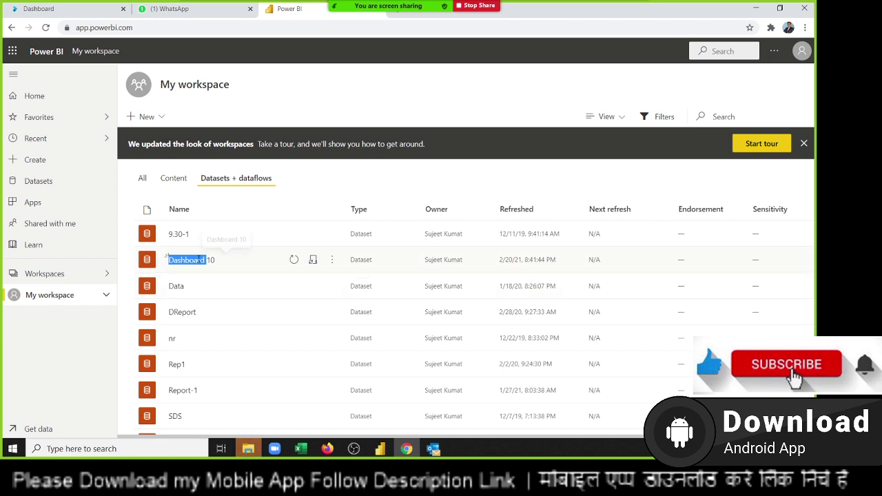
click(127, 268)
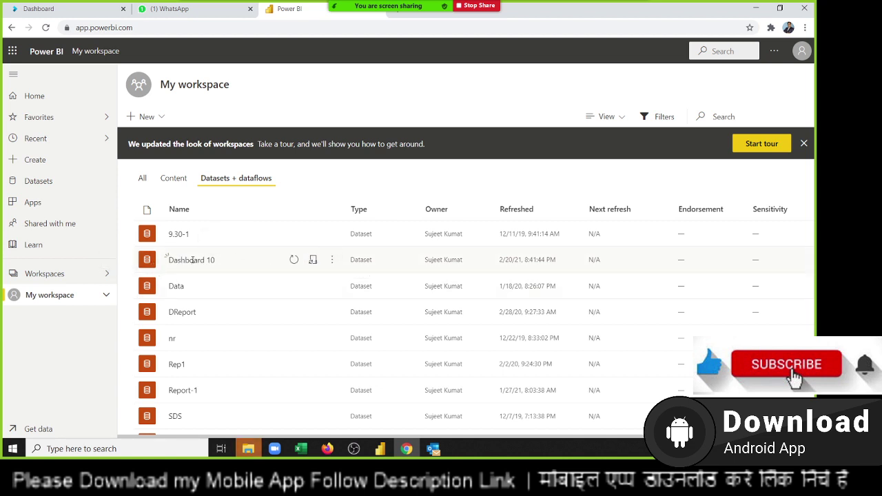
scroll(175, 273, down, 1)
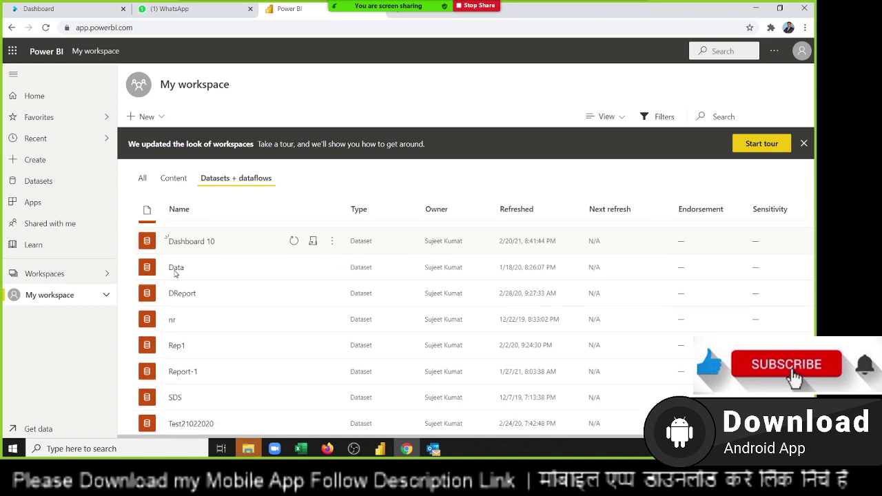
scroll(175, 274, up, 1)
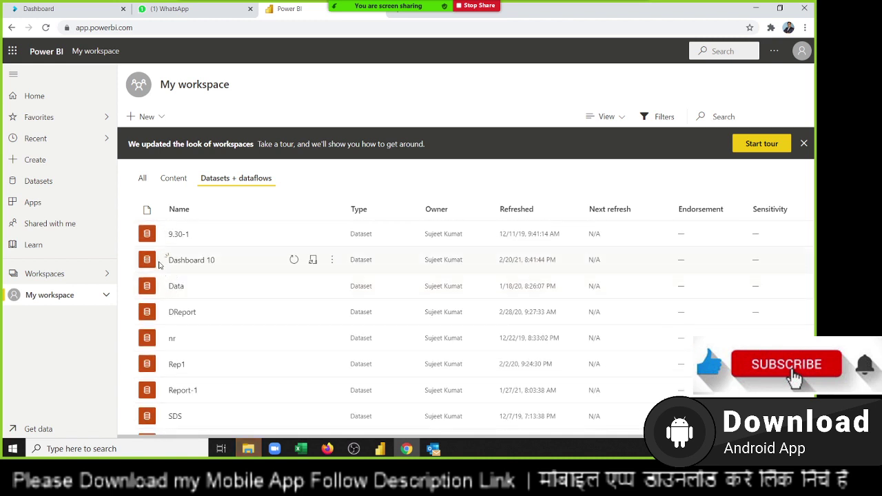
click(803, 144)
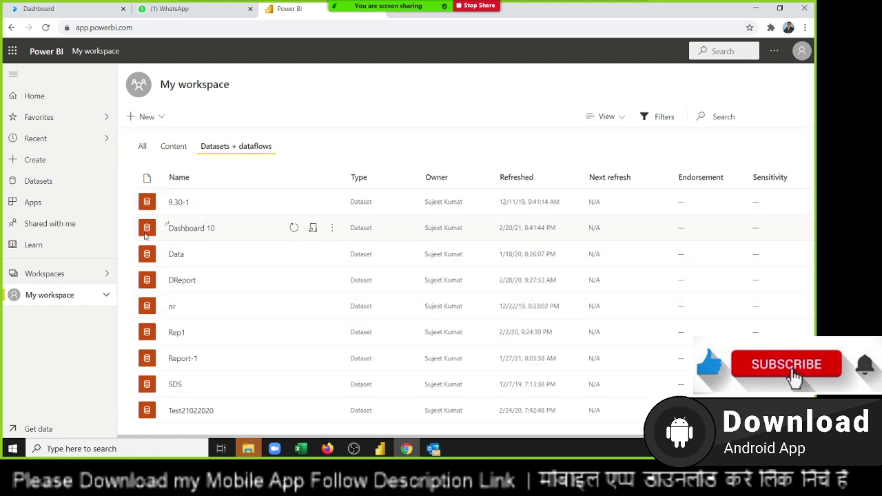
mouse_move(182, 281)
double_click(173, 280)
click(173, 242)
click(332, 229)
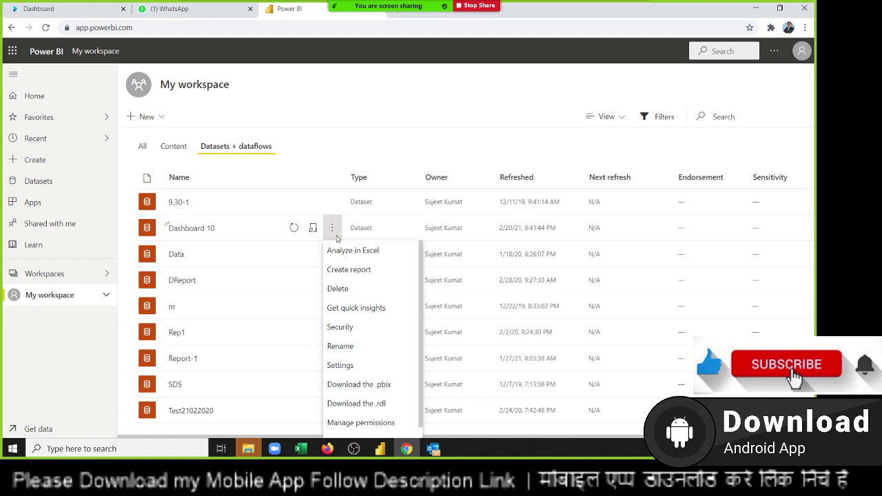
click(361, 258)
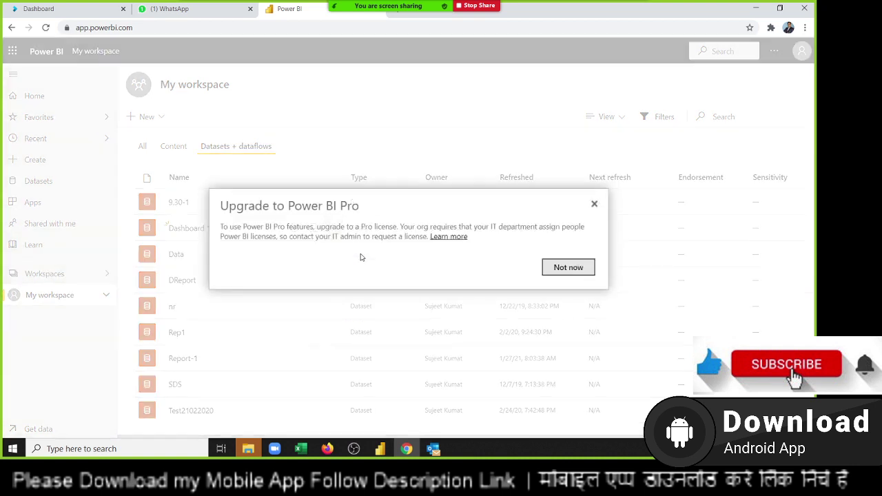
click(594, 205)
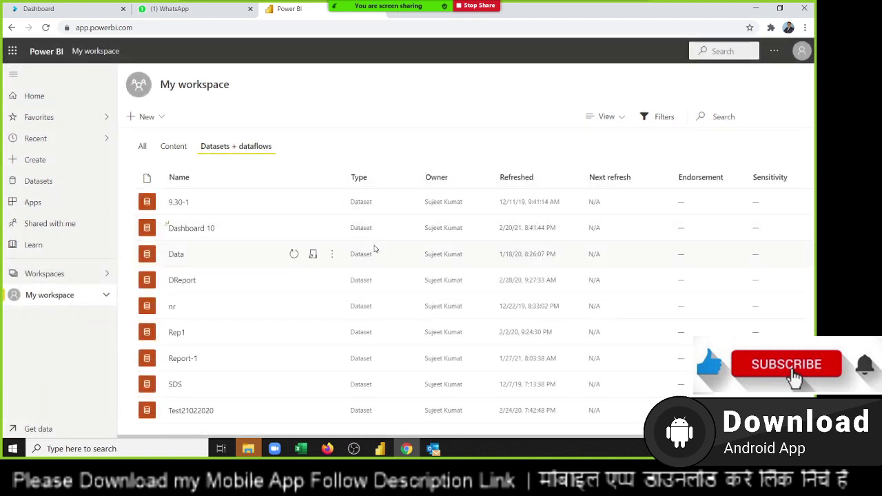
click(332, 227)
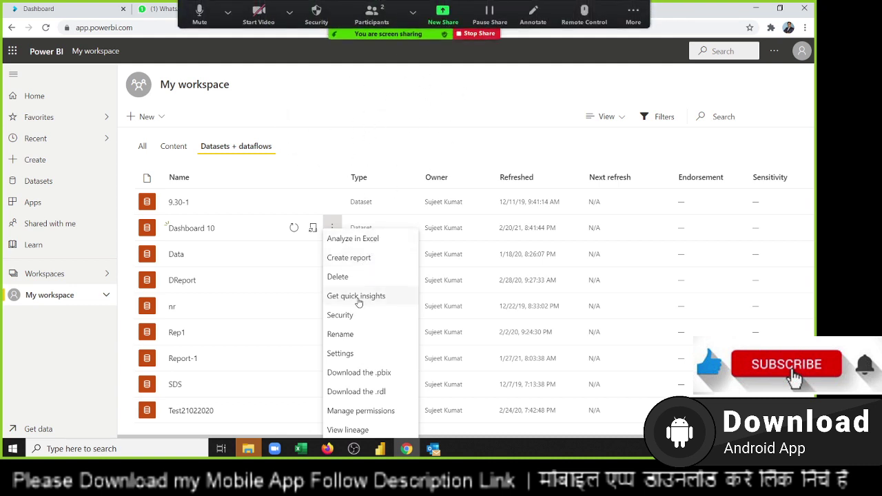
click(353, 265)
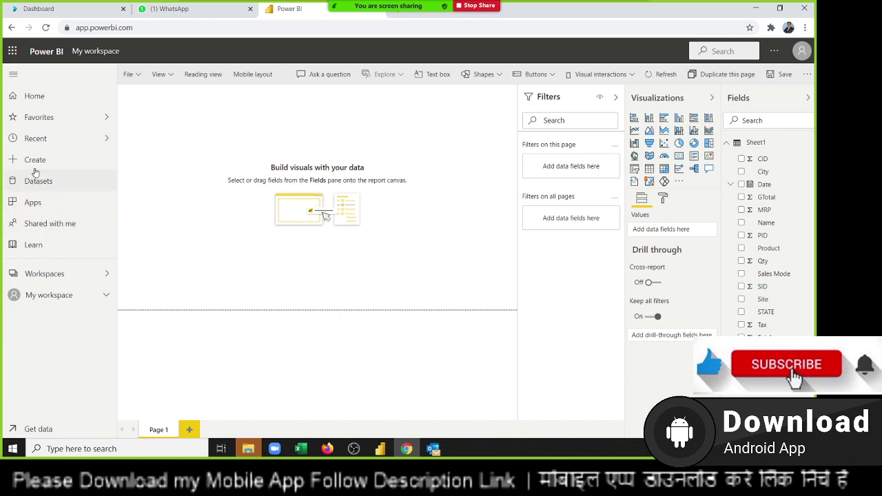
click(37, 277)
click(42, 294)
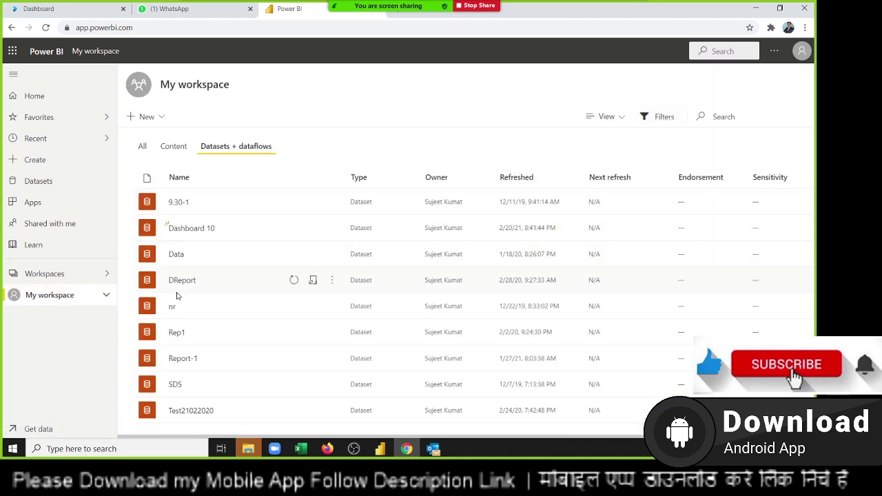
Show all workspace content, check Dashboard 10's actions menu, then minimize Chrome to reveal File Explorer.
click(174, 154)
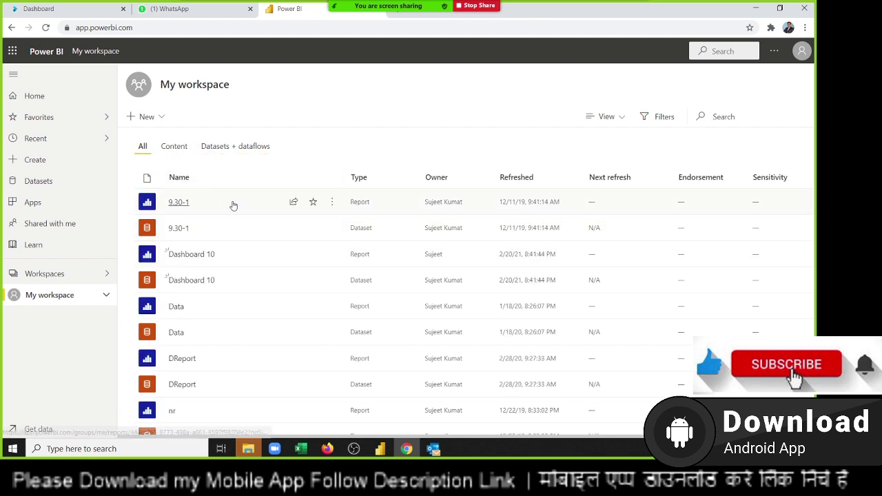
mouse_move(191, 280)
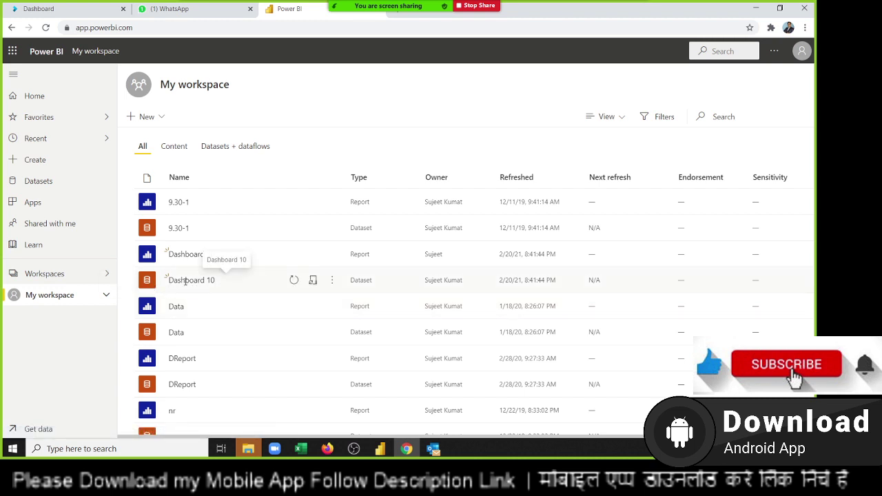
double_click(183, 282)
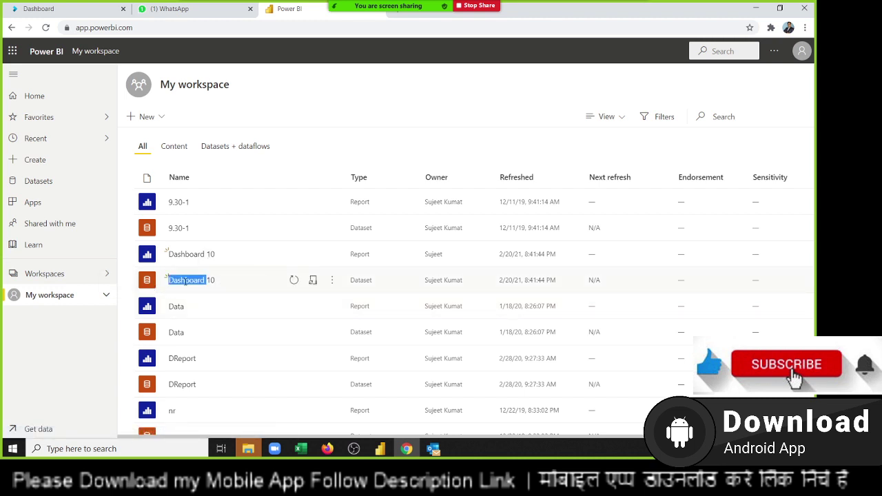
click(333, 280)
click(332, 281)
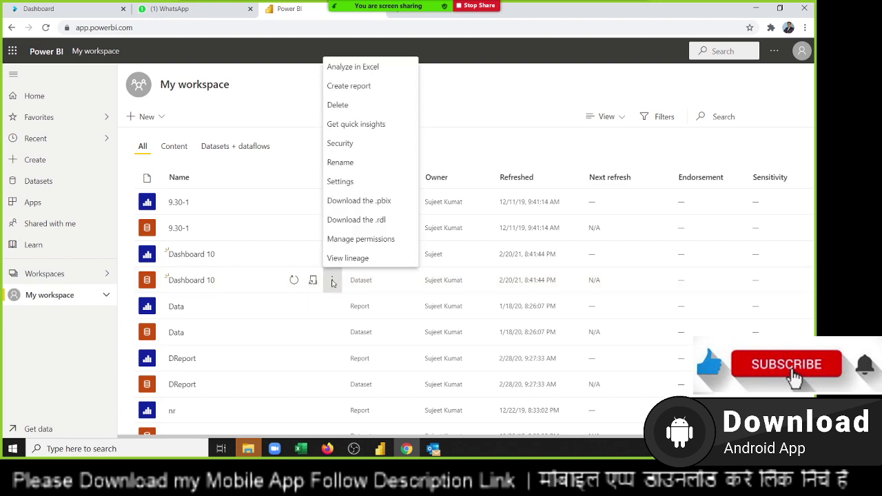
click(756, 9)
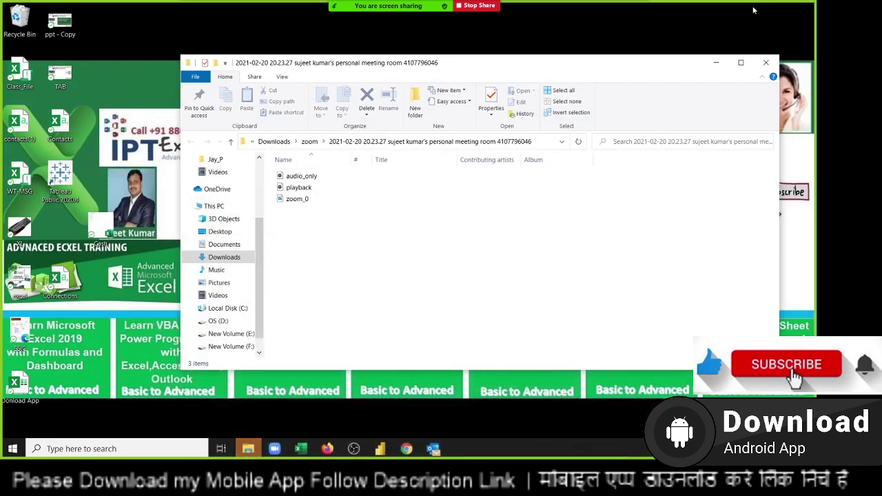
click(355, 449)
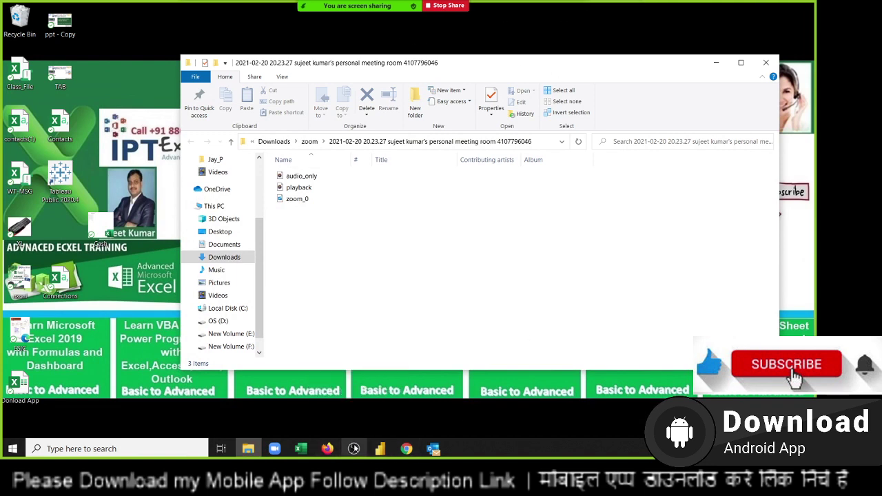